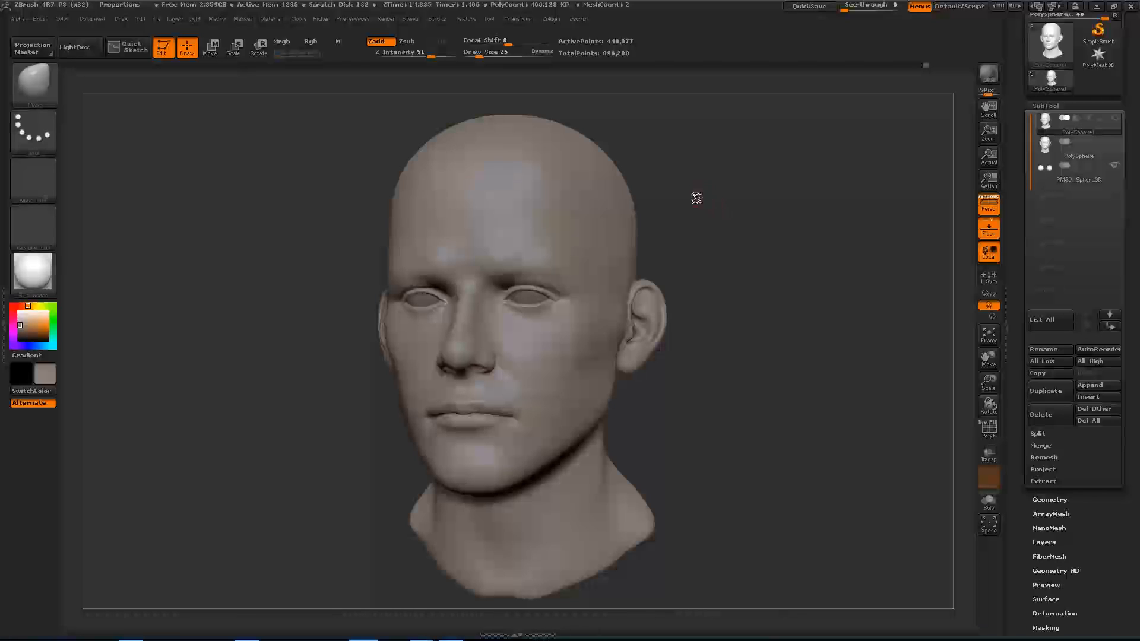
Step: Inspect the finished head from several angles and rewind the undo history to the initial sphere
mouse_move(734, 215)
mouse_down()
mouse_move(734, 226)
mouse_move(751, 223)
mouse_move(741, 237)
mouse_up()
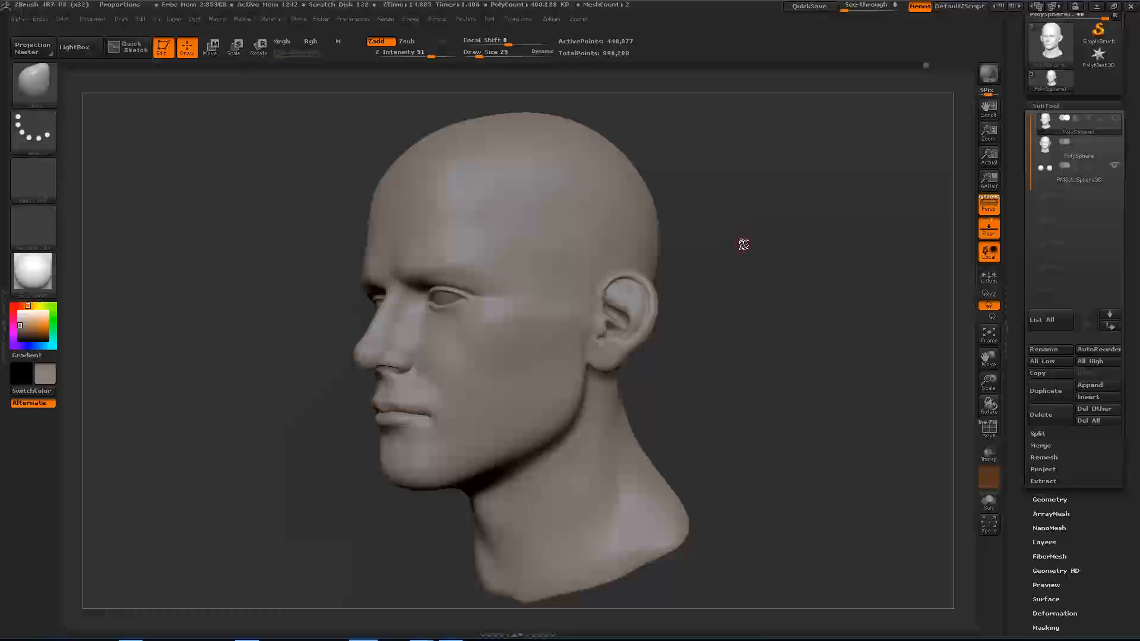
mouse_move(910, 64)
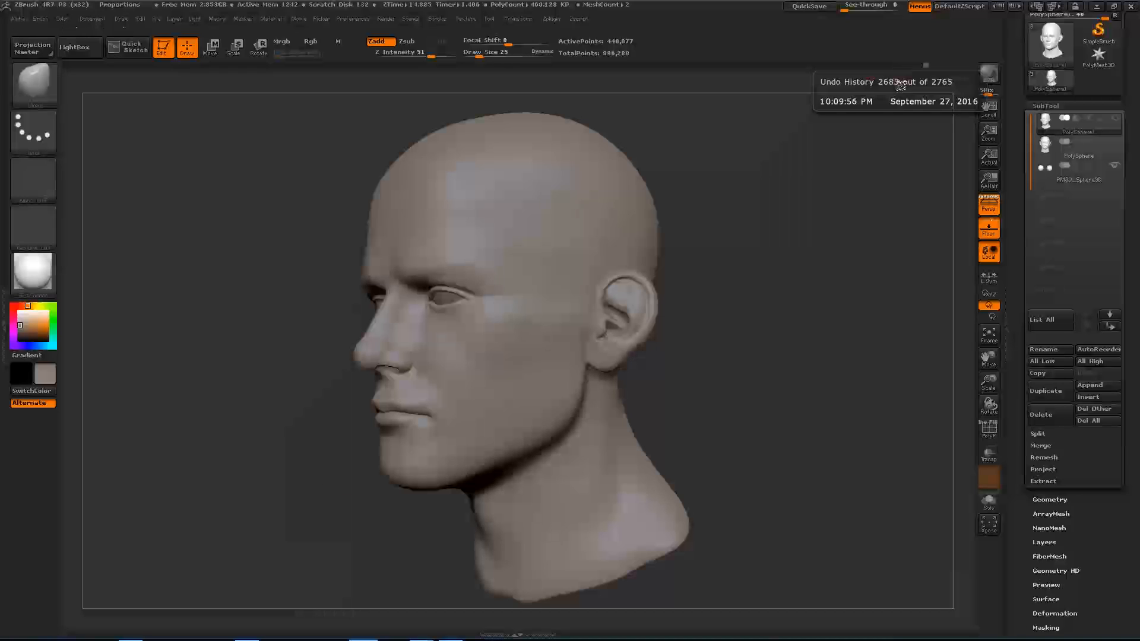
drag(834, 206, 816, 211)
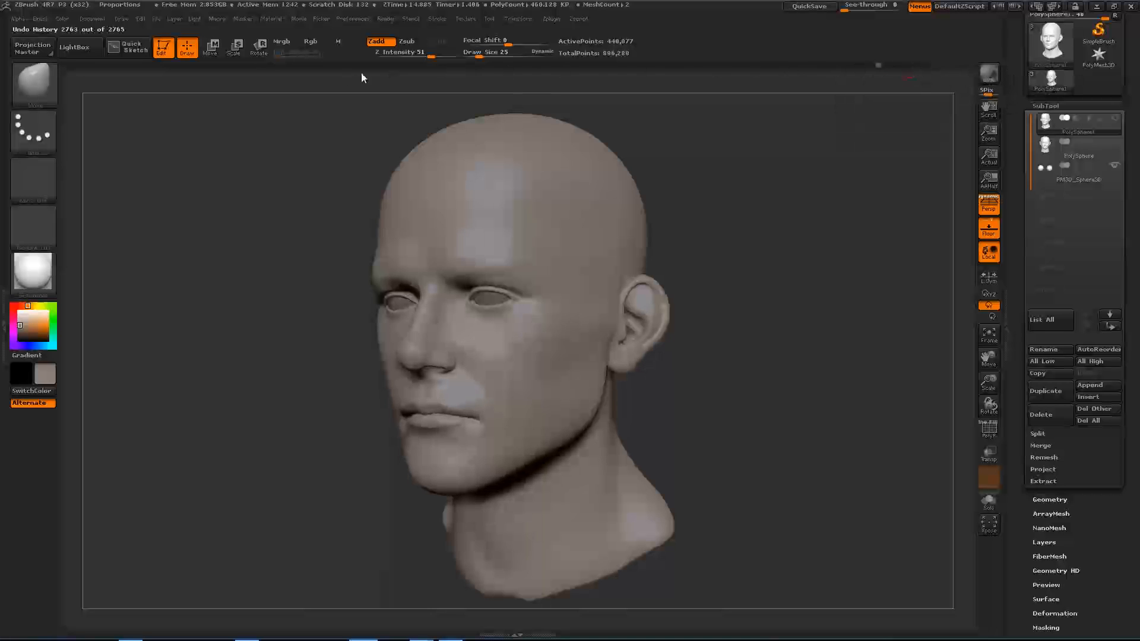
drag(62, 67, 59, 86)
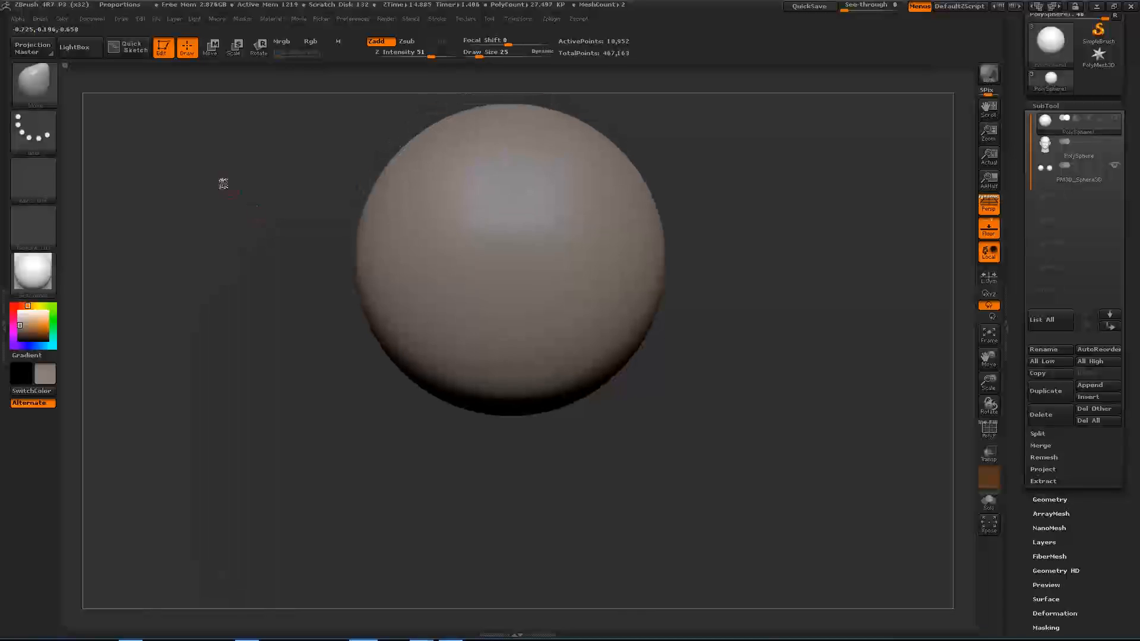
Step: Browse the LightBox projects for the default starter spheres and close LightBox
click(75, 47)
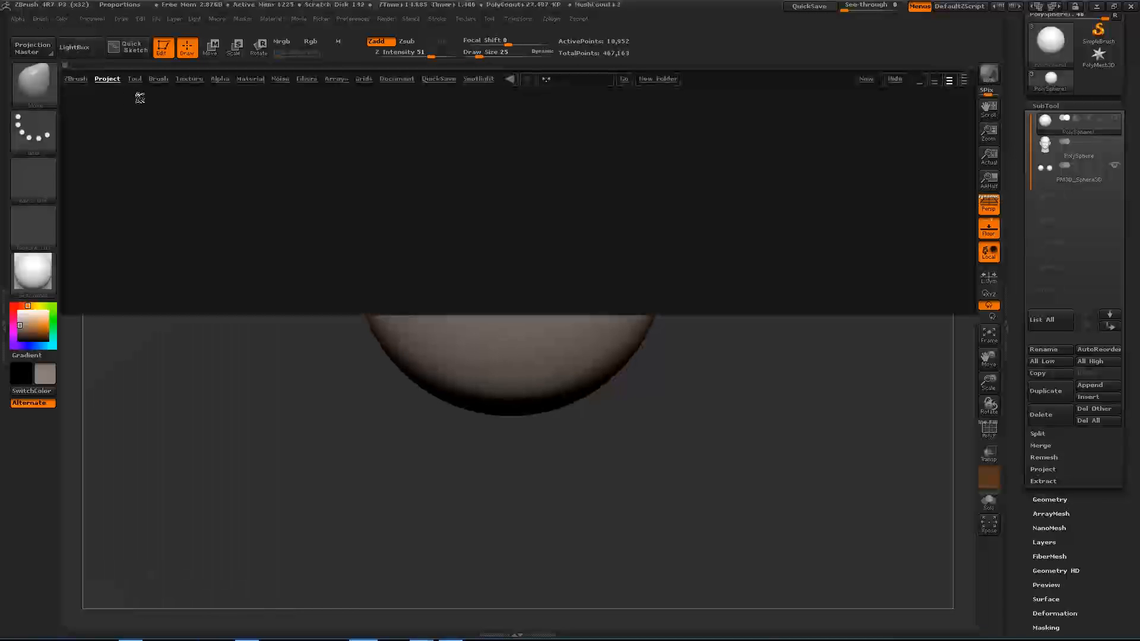
click(107, 79)
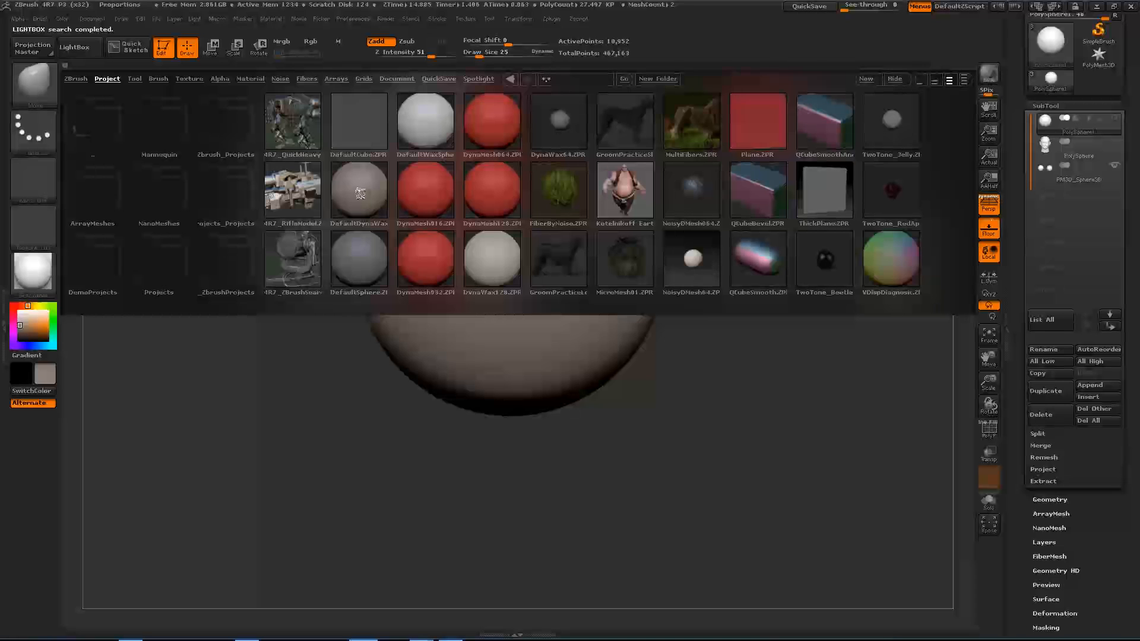
click(77, 48)
Step: Play the undo history forward from the sphere through the early skull and jaw shaping
drag(258, 214, 249, 218)
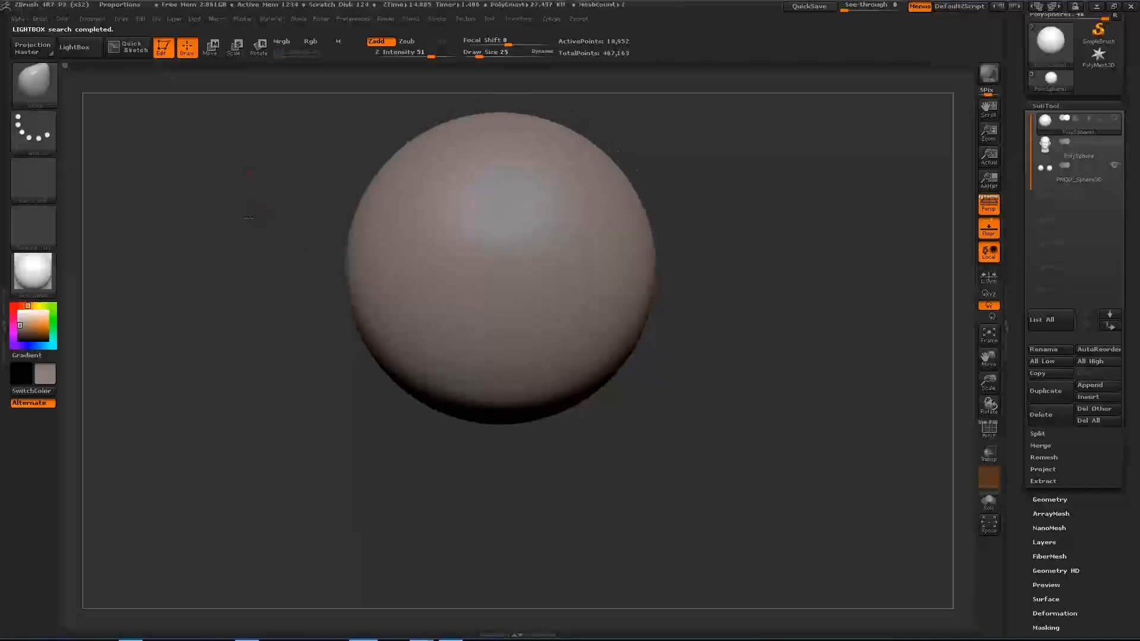
drag(277, 176, 291, 183)
mouse_move(65, 64)
click(64, 63)
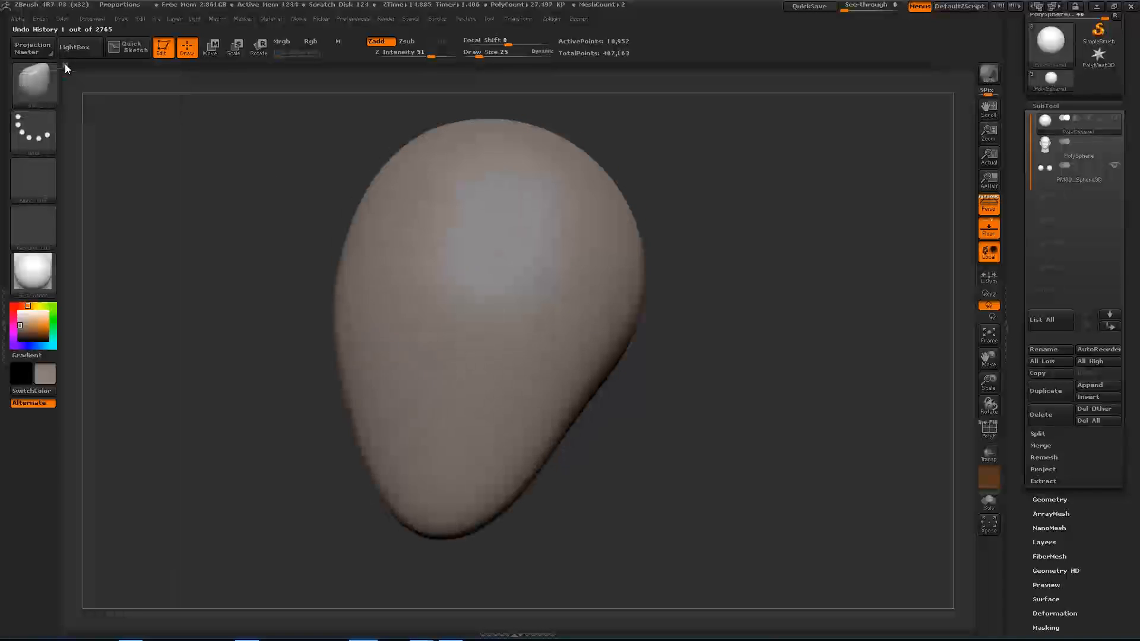
click(66, 64)
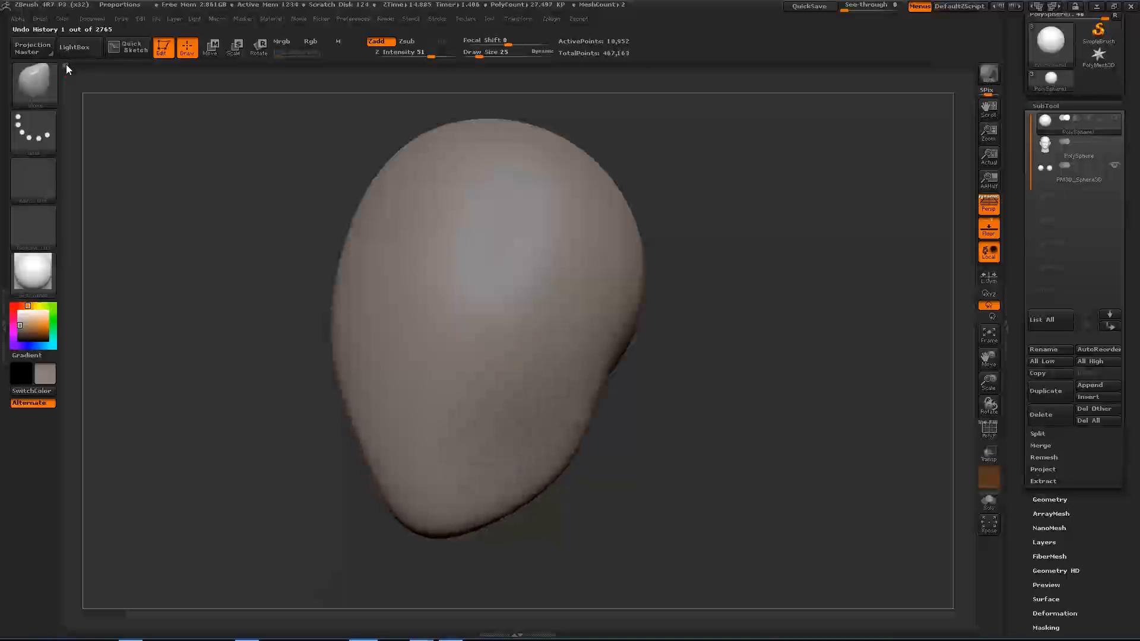
drag(232, 206, 211, 205)
key(ctrl+shift+z)
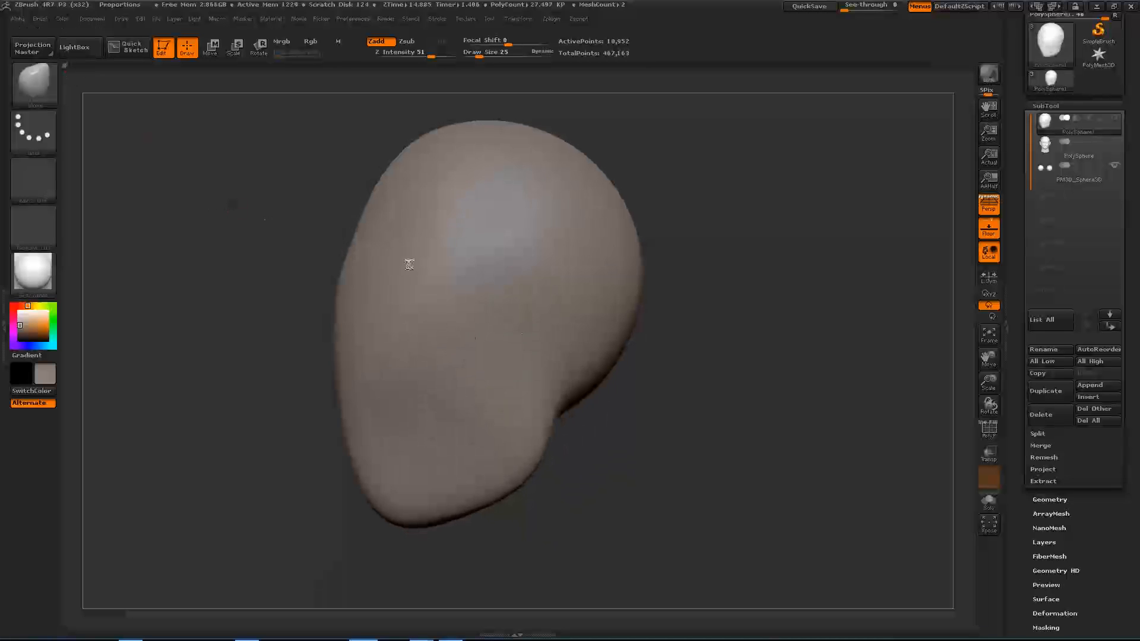
Step: Advance the undo history through the eye sockets and nose, examining the head from the front and side
click(64, 63)
drag(67, 63, 78, 60)
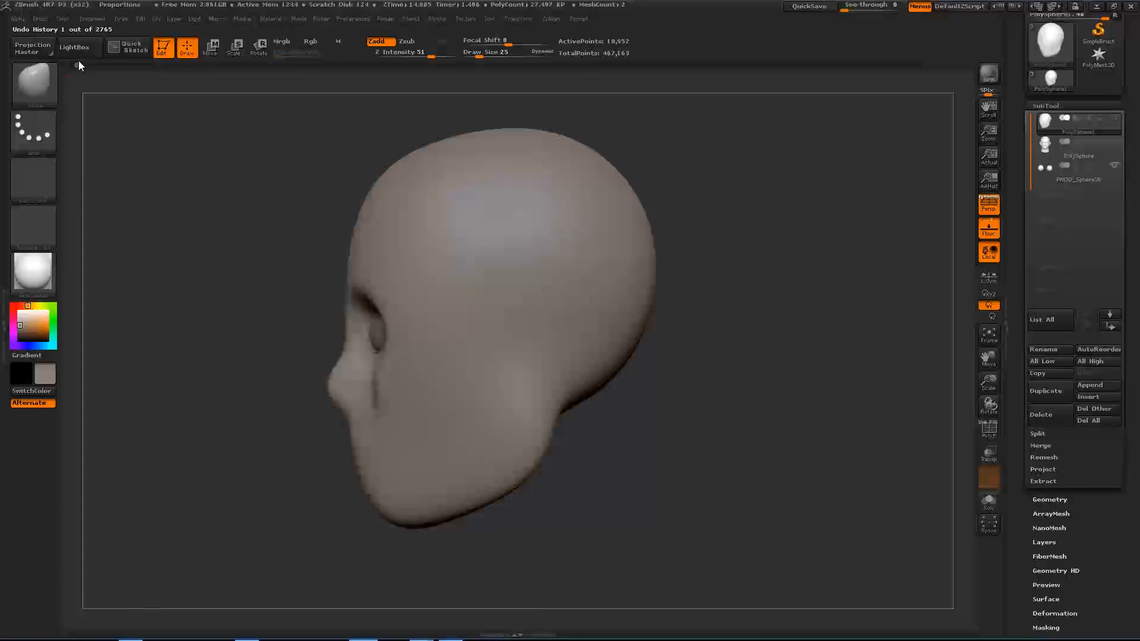
drag(80, 61, 82, 59)
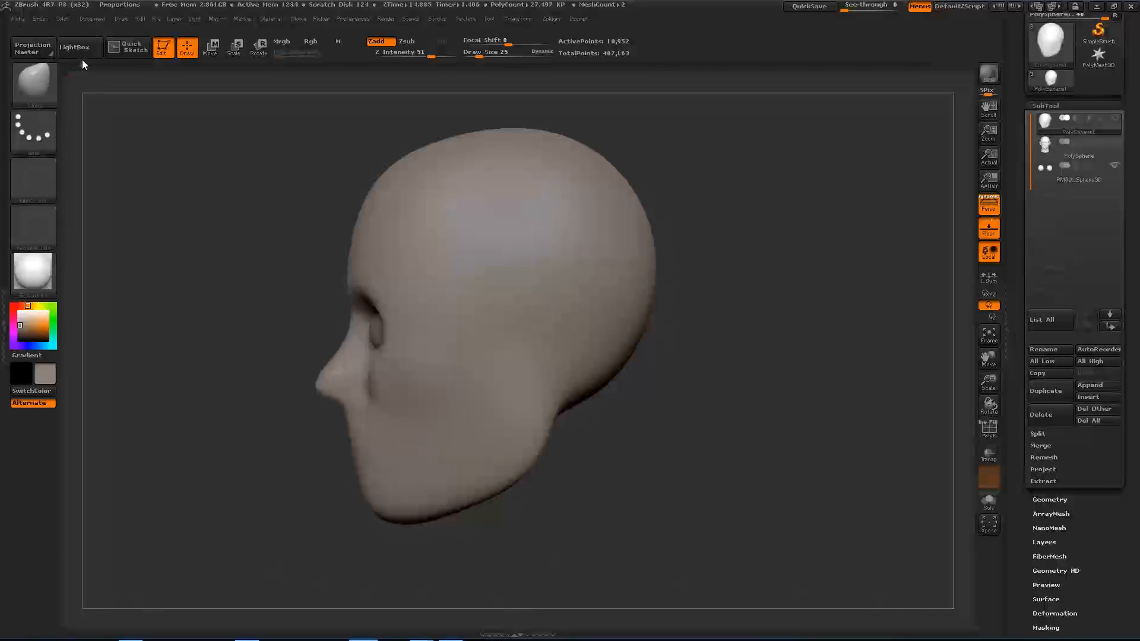
mouse_move(239, 206)
mouse_down()
mouse_move(287, 208)
mouse_move(226, 171)
mouse_move(257, 193)
mouse_up()
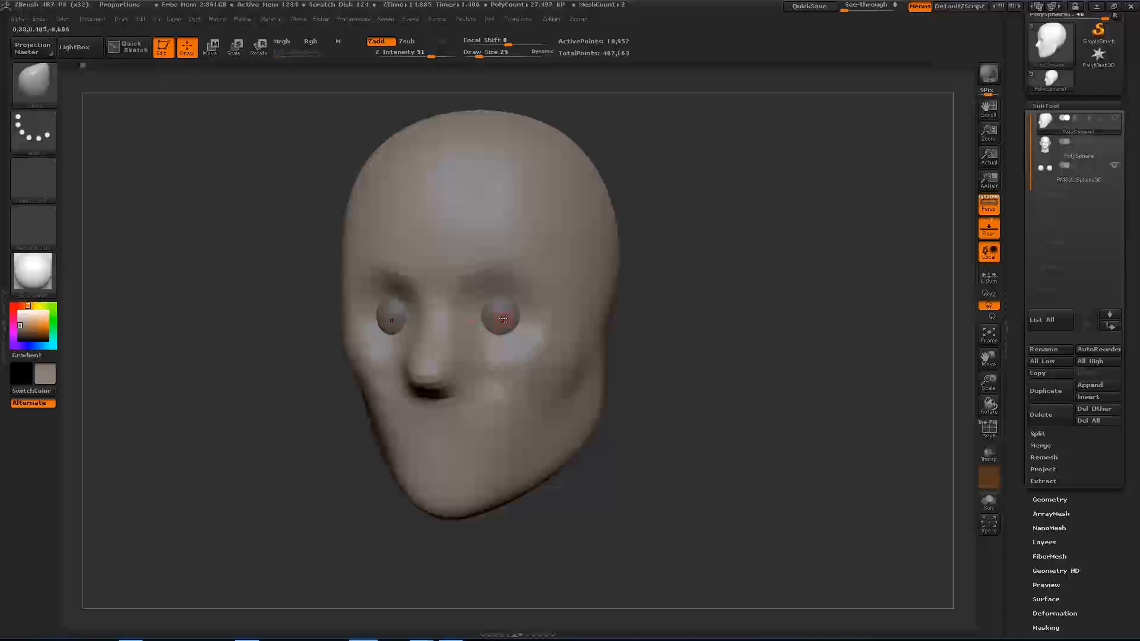
mouse_move(258, 248)
mouse_down()
mouse_move(271, 248)
mouse_move(261, 237)
mouse_up()
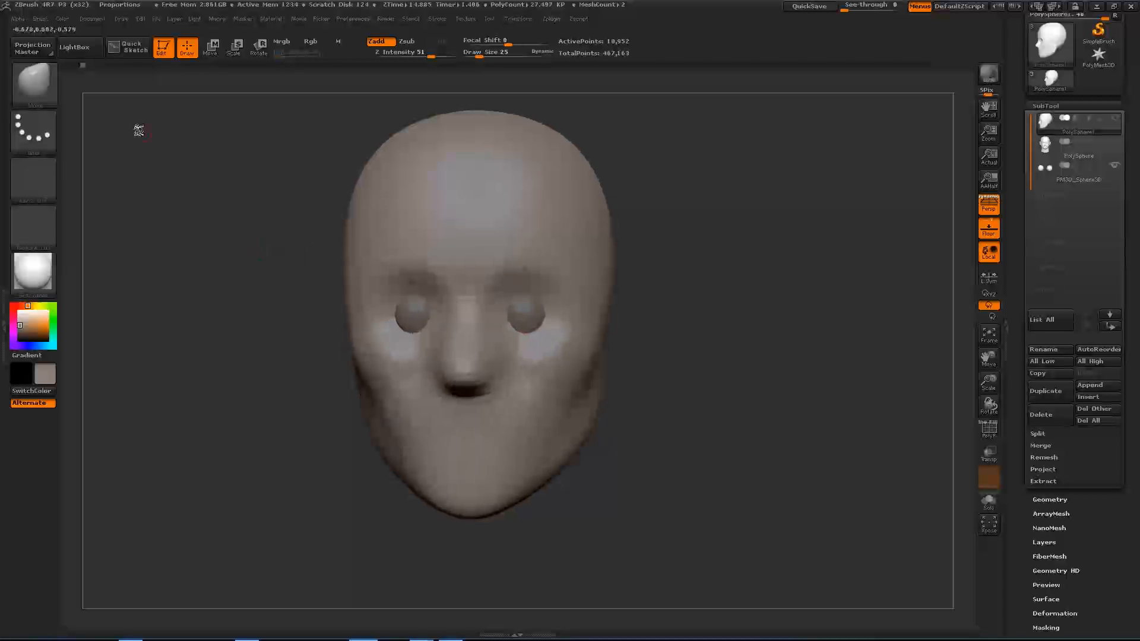
mouse_move(84, 63)
drag(83, 63, 83, 63)
mouse_move(244, 176)
mouse_down()
mouse_move(256, 178)
mouse_move(219, 176)
mouse_move(364, 149)
mouse_up()
mouse_move(296, 137)
ctrl+mouse_down()
mouse_move(435, 440)
mouse_move(443, 433)
mouse_move(444, 507)
ctrl+mouse_up()
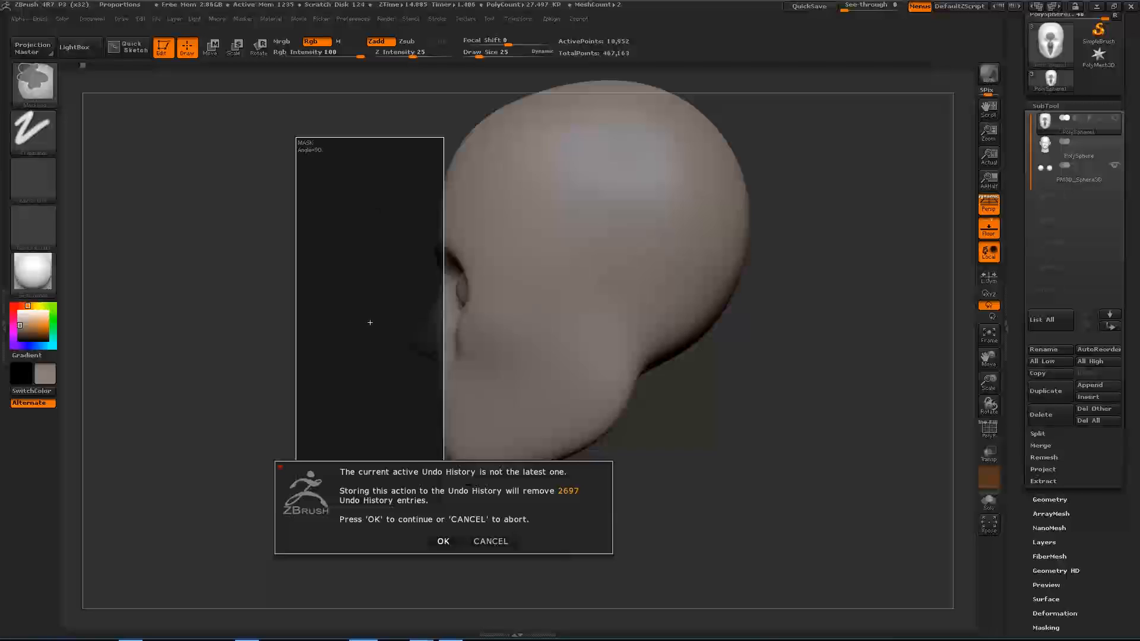
click(492, 541)
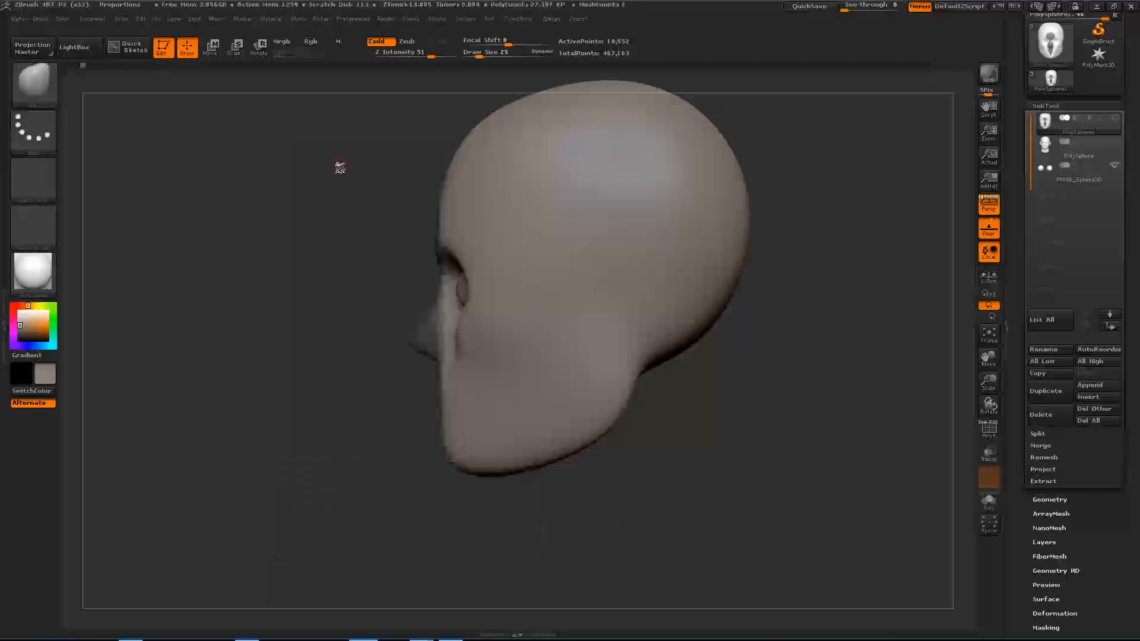
ctrl+drag(379, 206, 355, 232)
click(402, 265)
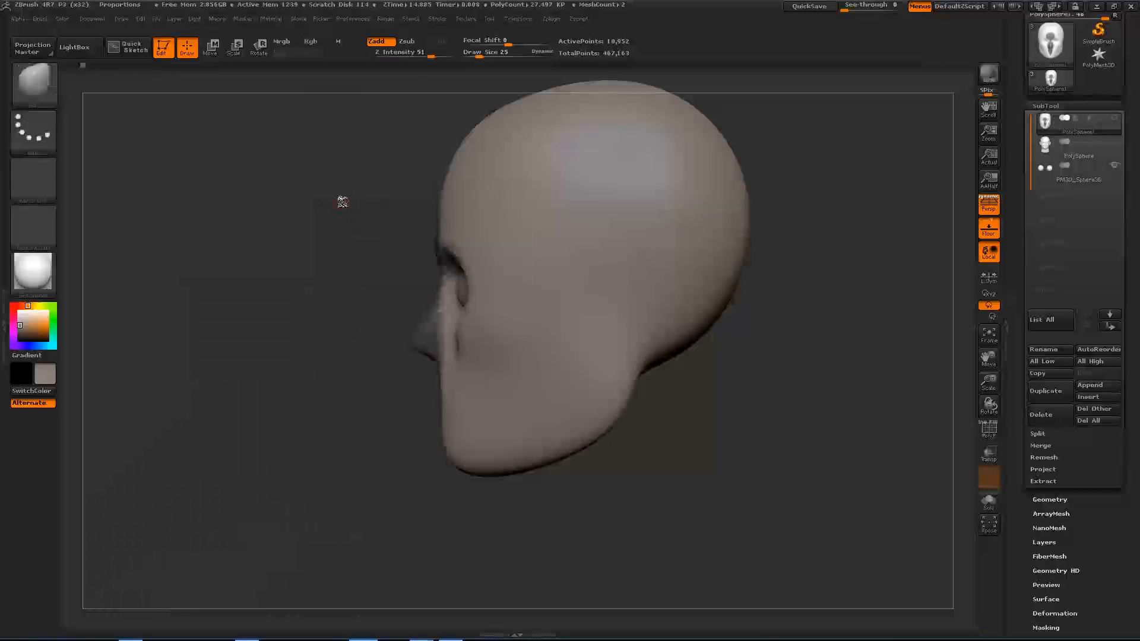
Step: Advance the undo history through the jaw refinements to the stage with ear spheres inserted on the masked head
drag(190, 152, 238, 156)
drag(85, 63, 89, 63)
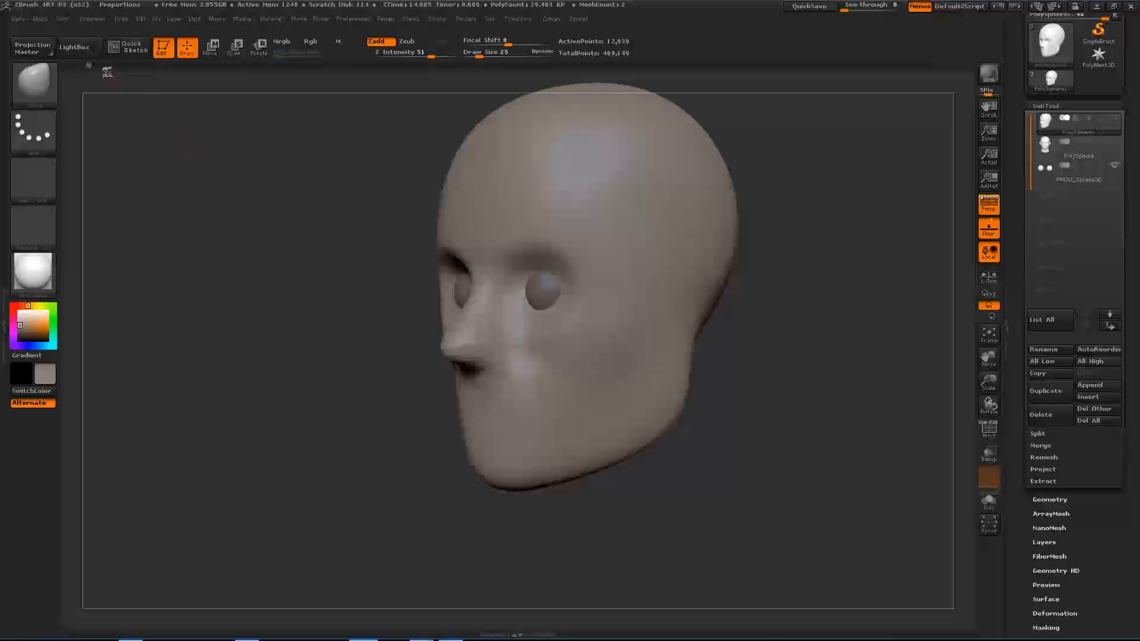
click(87, 64)
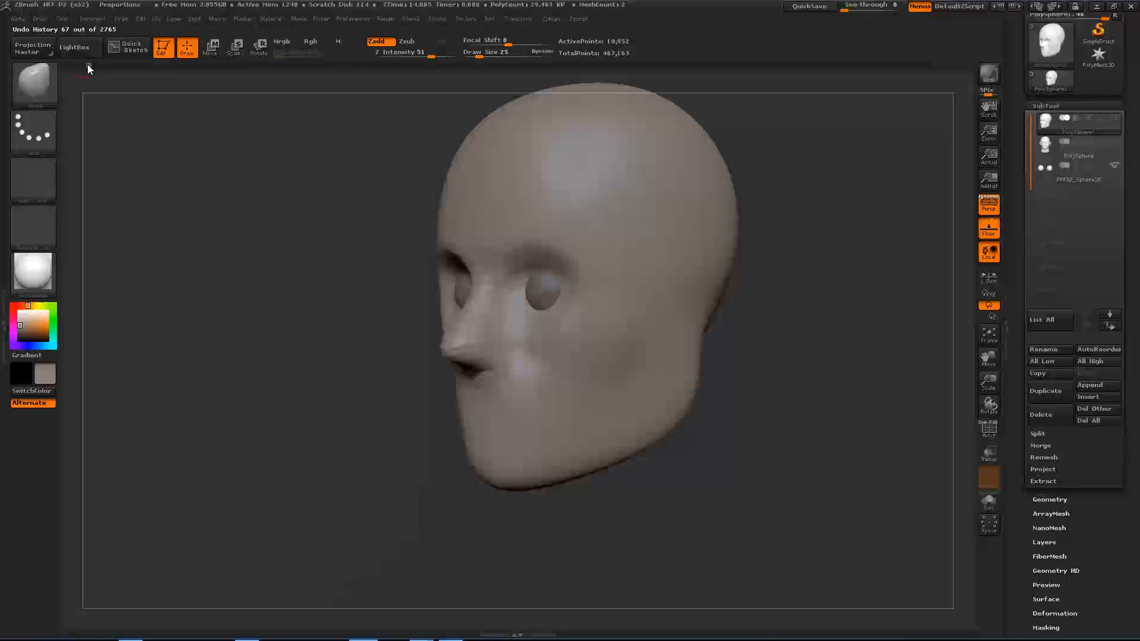
click(91, 63)
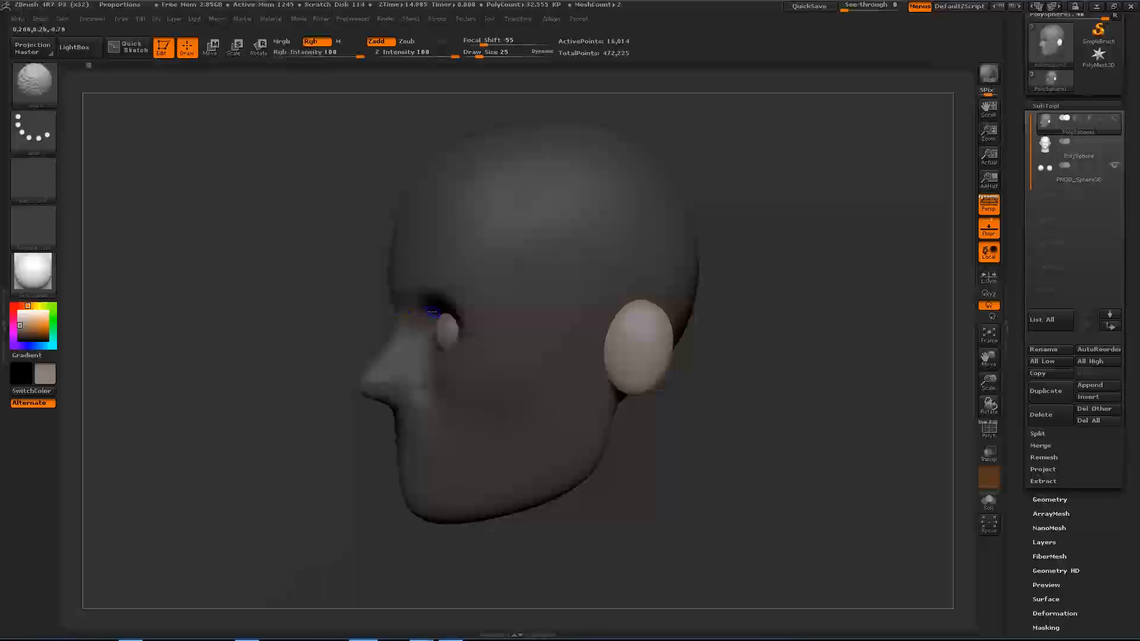
Step: Display the polygroup colours while advancing the history through the first ear and jaw adjustments, and hide them again
key(shift+f)
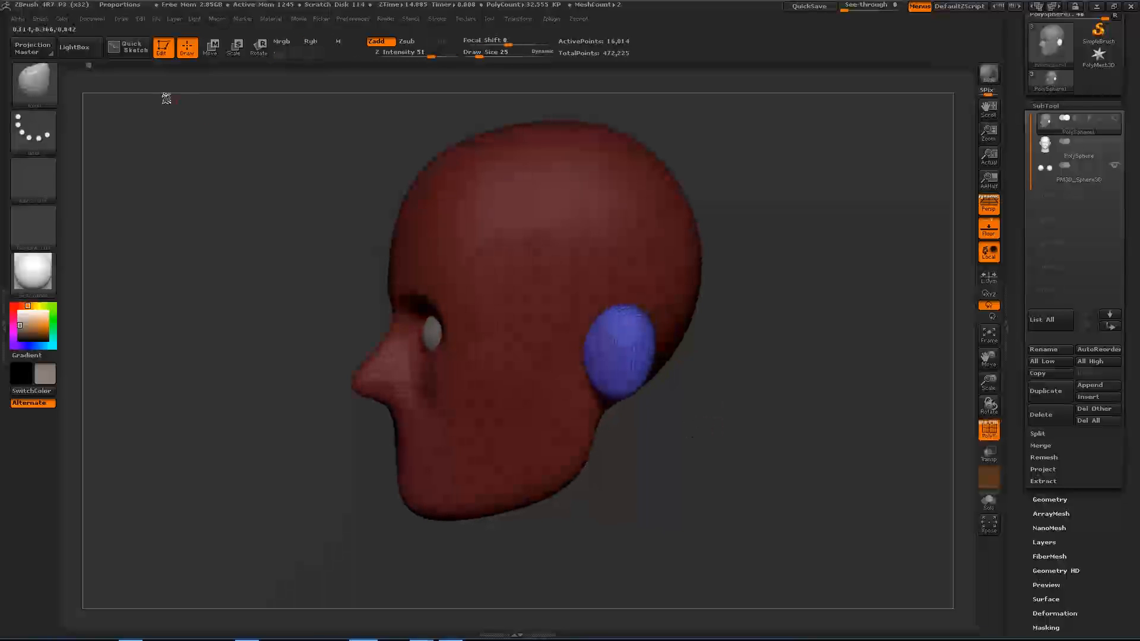
drag(90, 65, 95, 63)
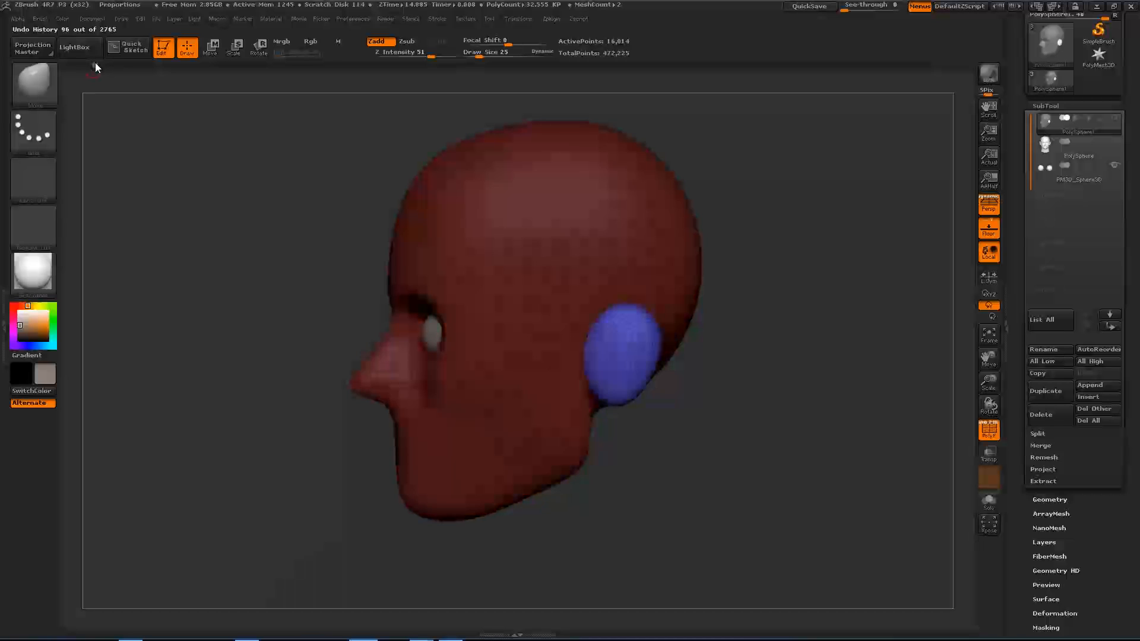
key(shift+f)
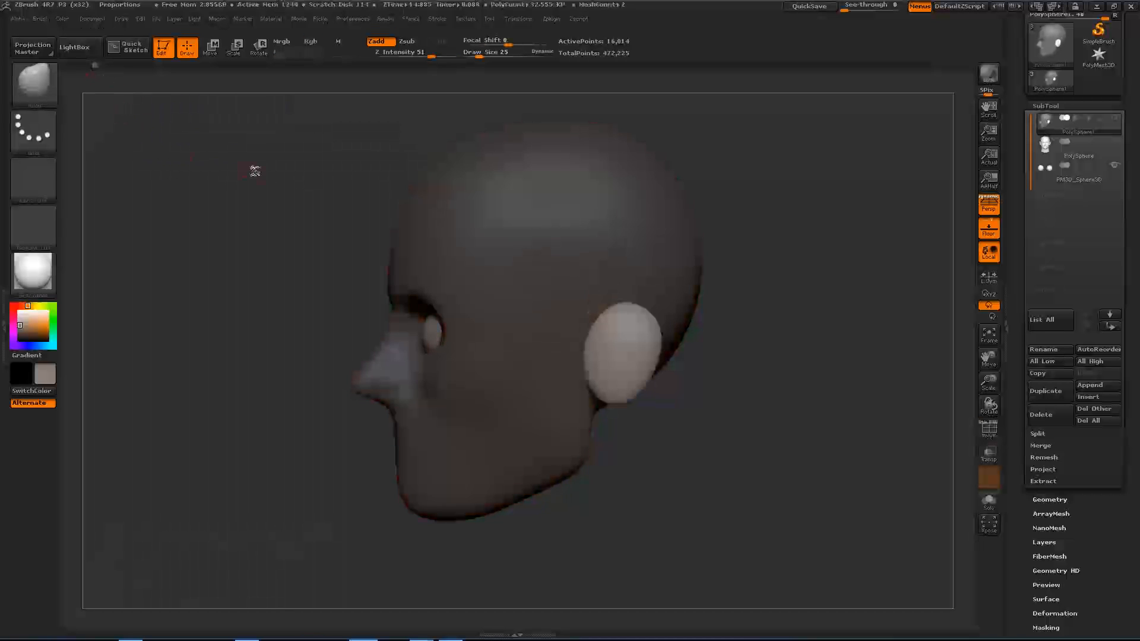
drag(311, 194, 282, 196)
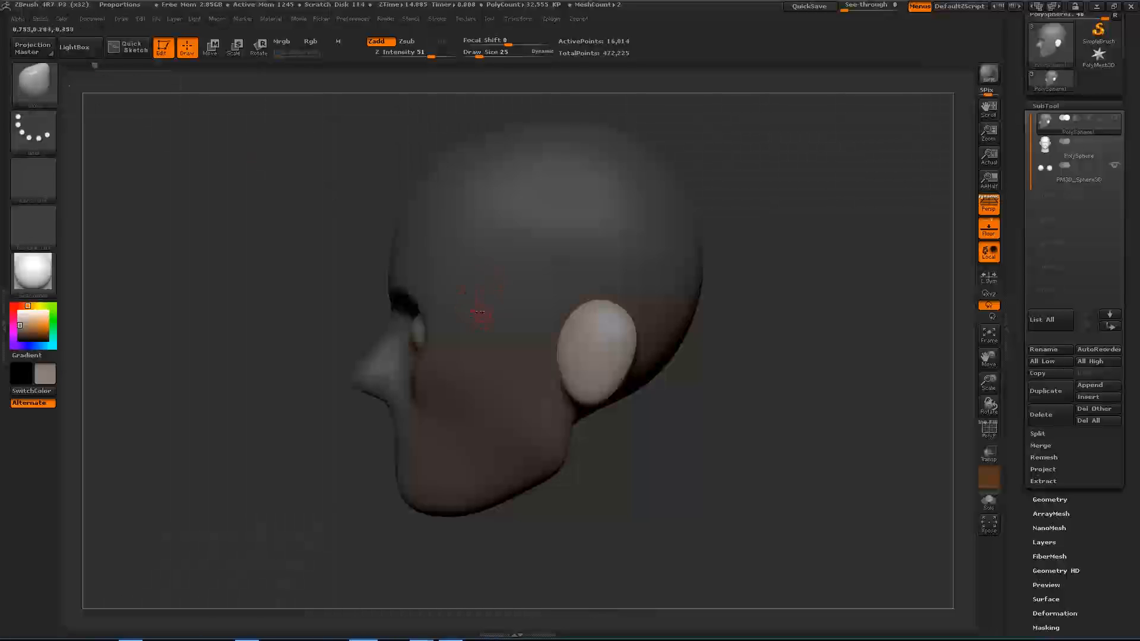
Step: Advance the undo history to the unmasked head with tilted ears and examine it in three-quarter view
drag(101, 92, 116, 93)
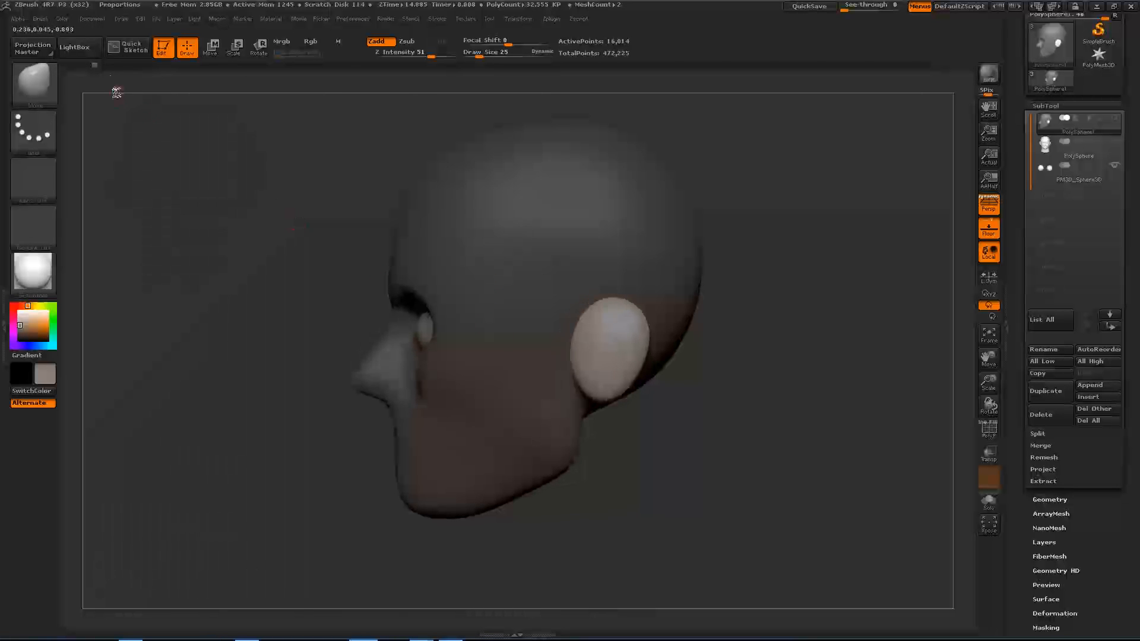
click(95, 64)
click(97, 63)
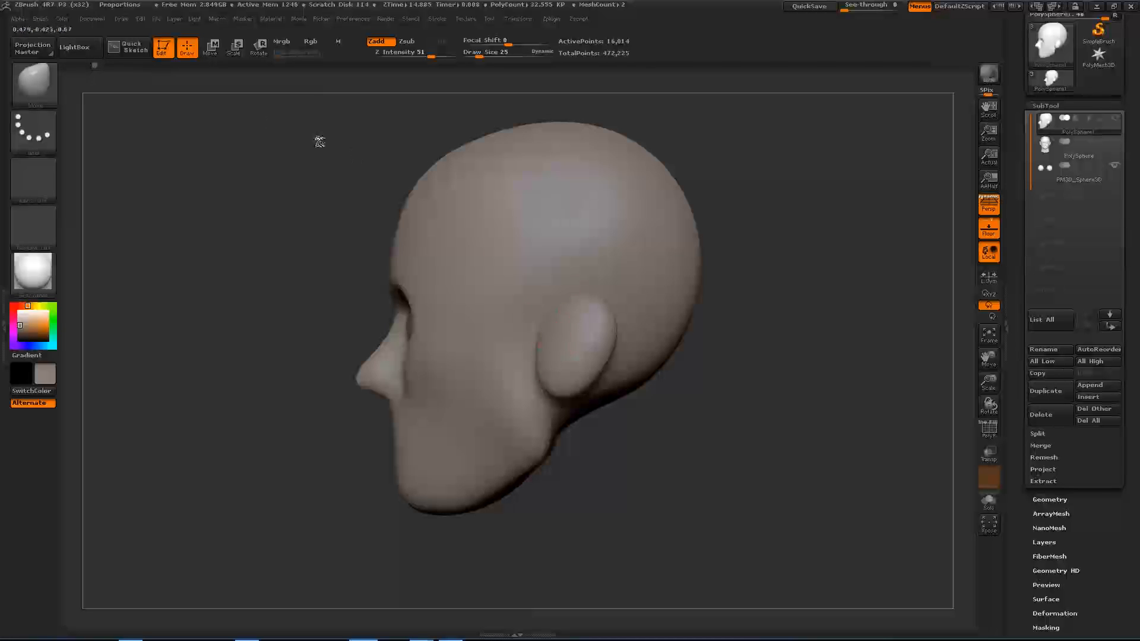
click(95, 63)
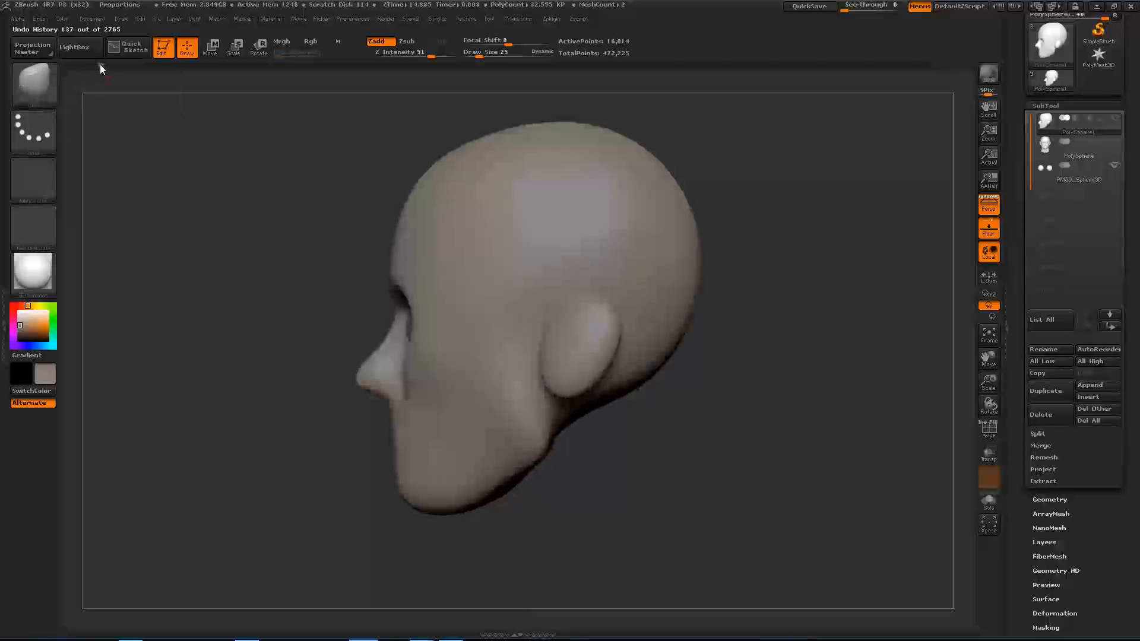
drag(202, 158, 259, 189)
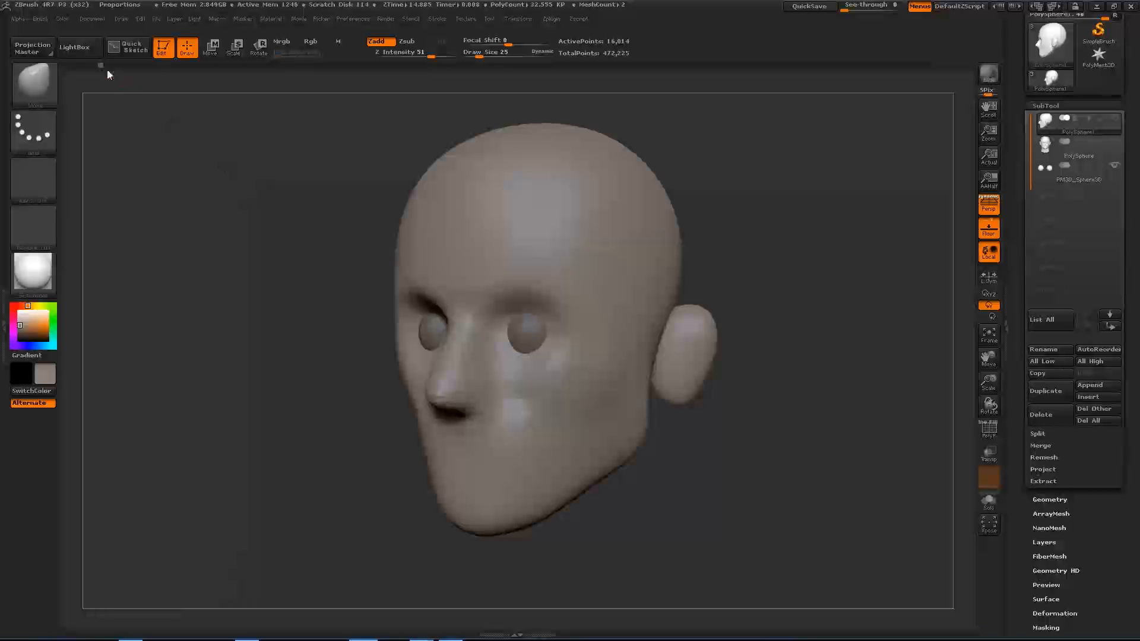
Step: Advance the undo history through the hollowed ears to the face's masked middle third, and examine the proportions from the side
click(102, 64)
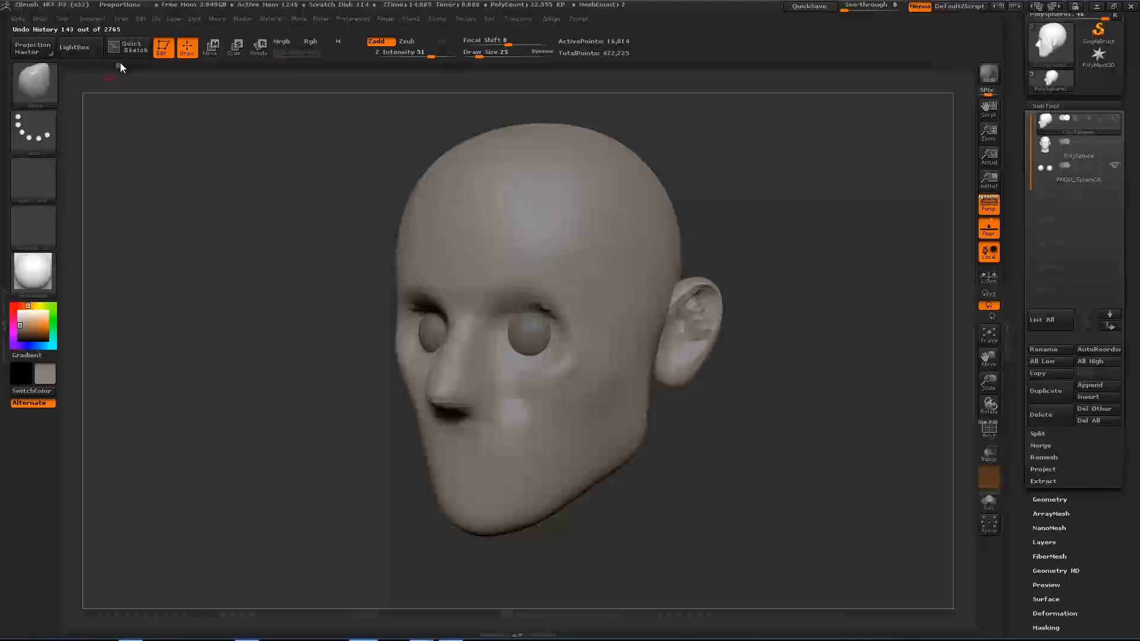
key(ctrl+shift+z)
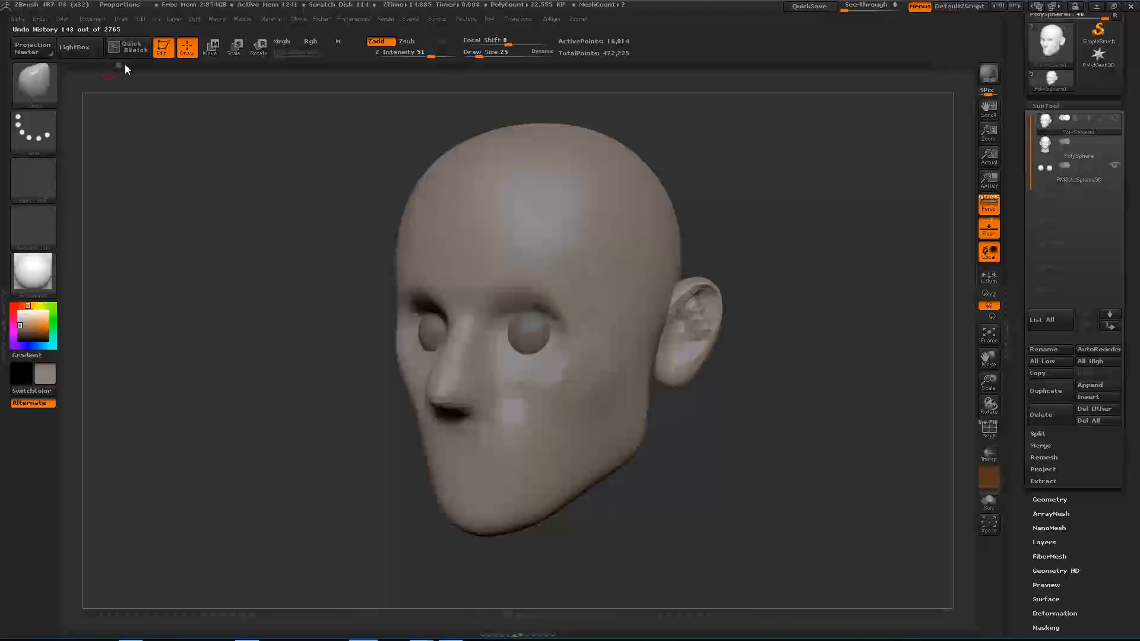
drag(120, 66, 131, 65)
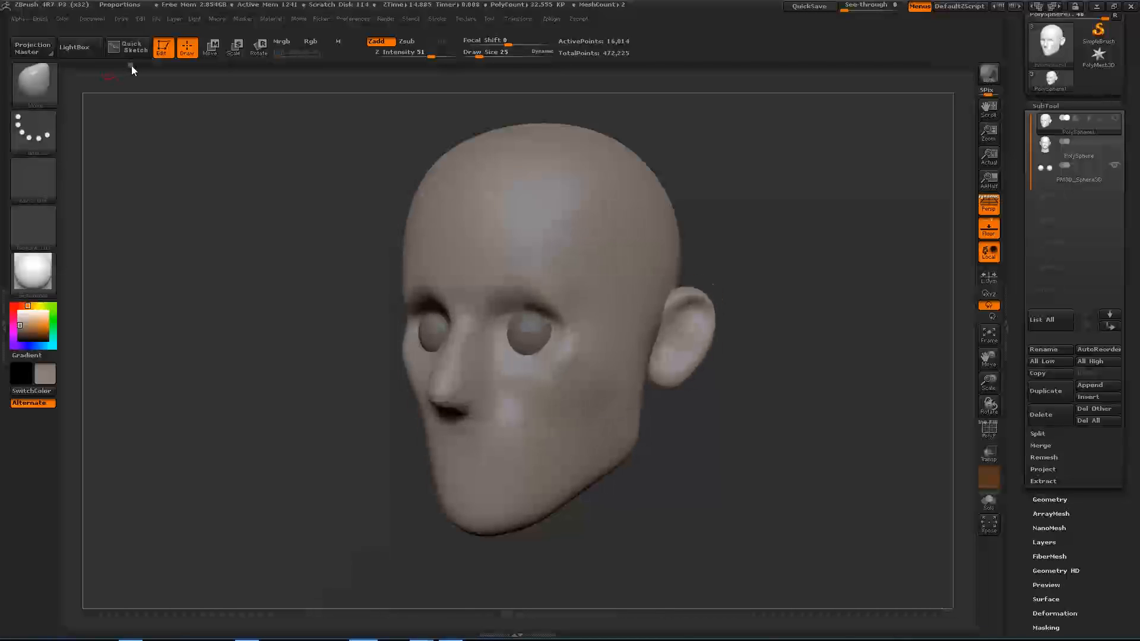
key(ctrl+shift+z)
key(ctrl+shift+z)
drag(333, 191, 295, 191)
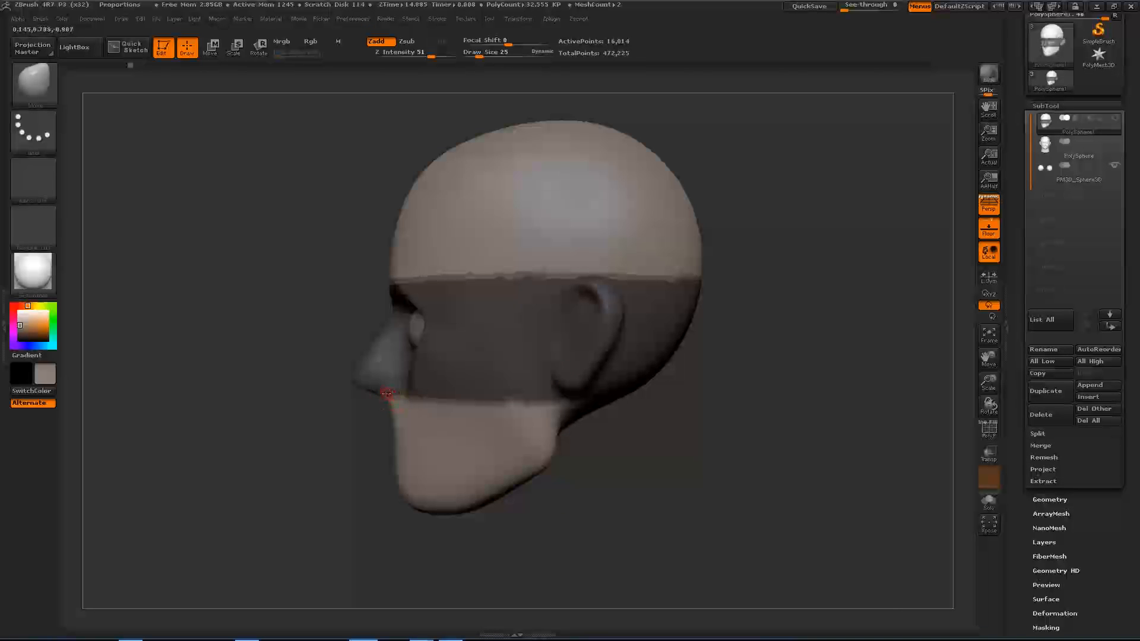
drag(189, 146, 170, 127)
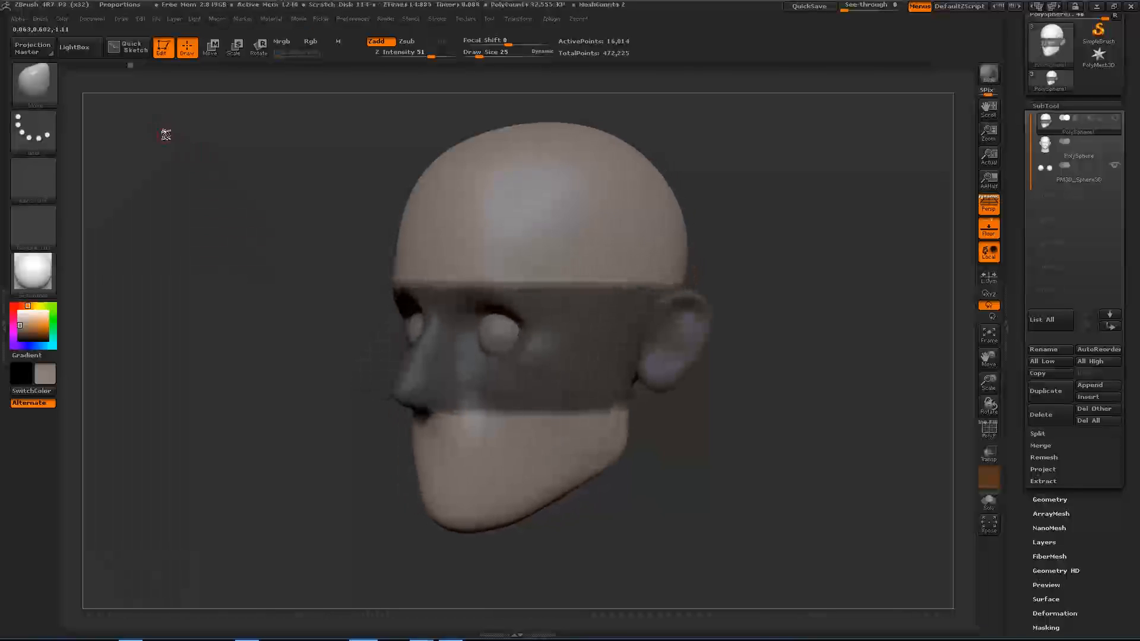
Step: Advance the undo history past the isolated neck cylinder to the head with its neck attached
drag(130, 63, 148, 62)
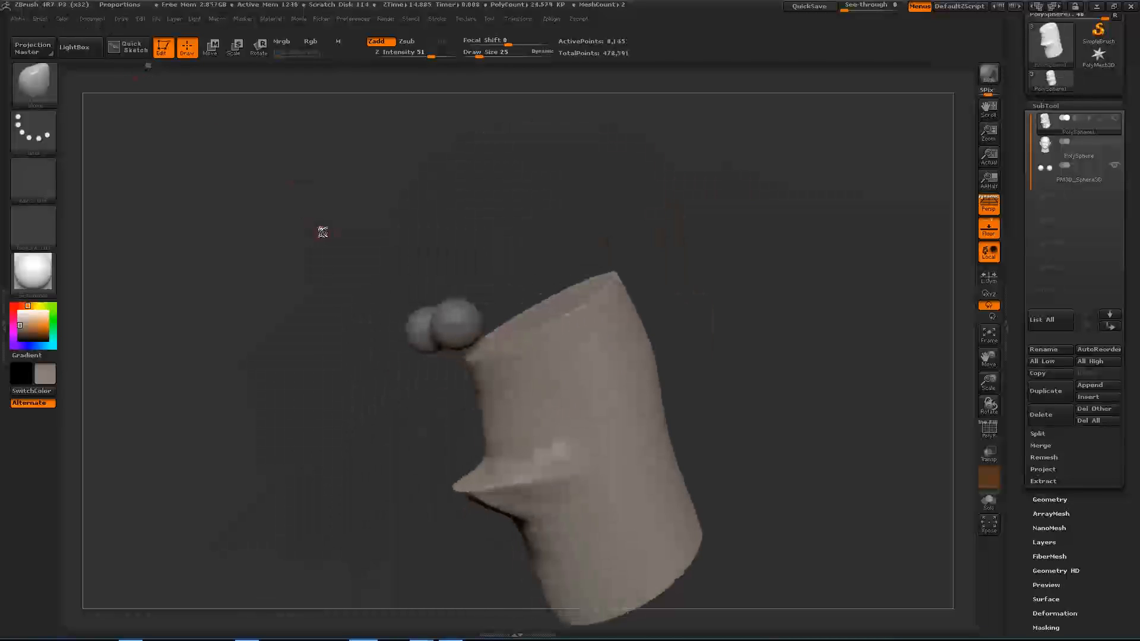
click(148, 63)
drag(148, 63, 158, 63)
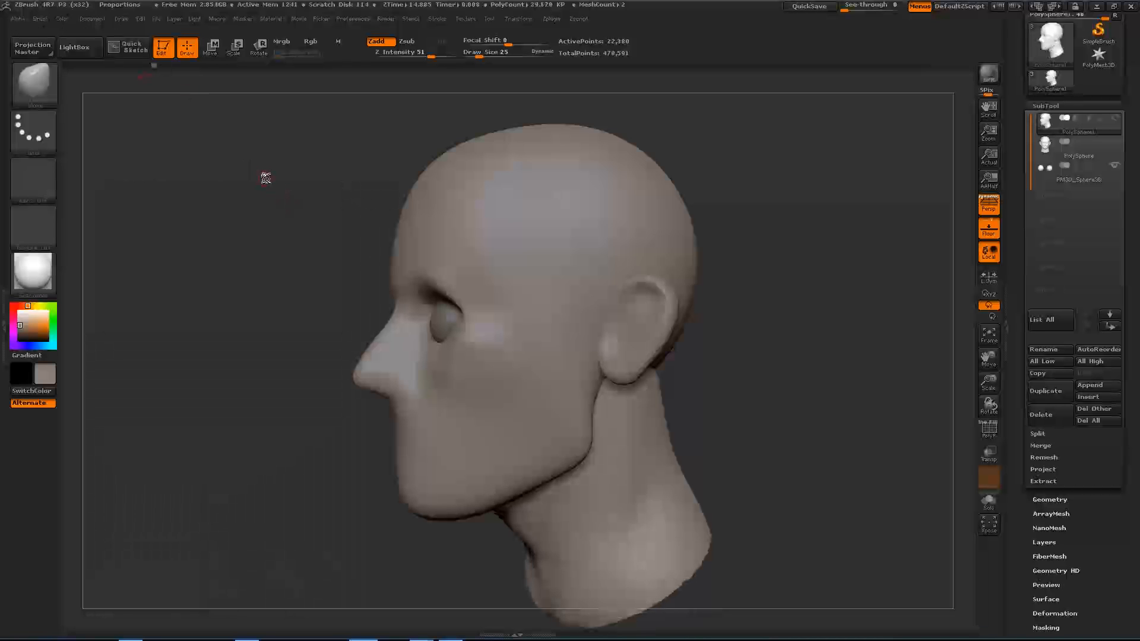
Step: Display the polygroup colours and wireframe on the head with its neck, examine it from the side, and hide them again
key(shift+f)
drag(298, 238, 247, 221)
key(shift)
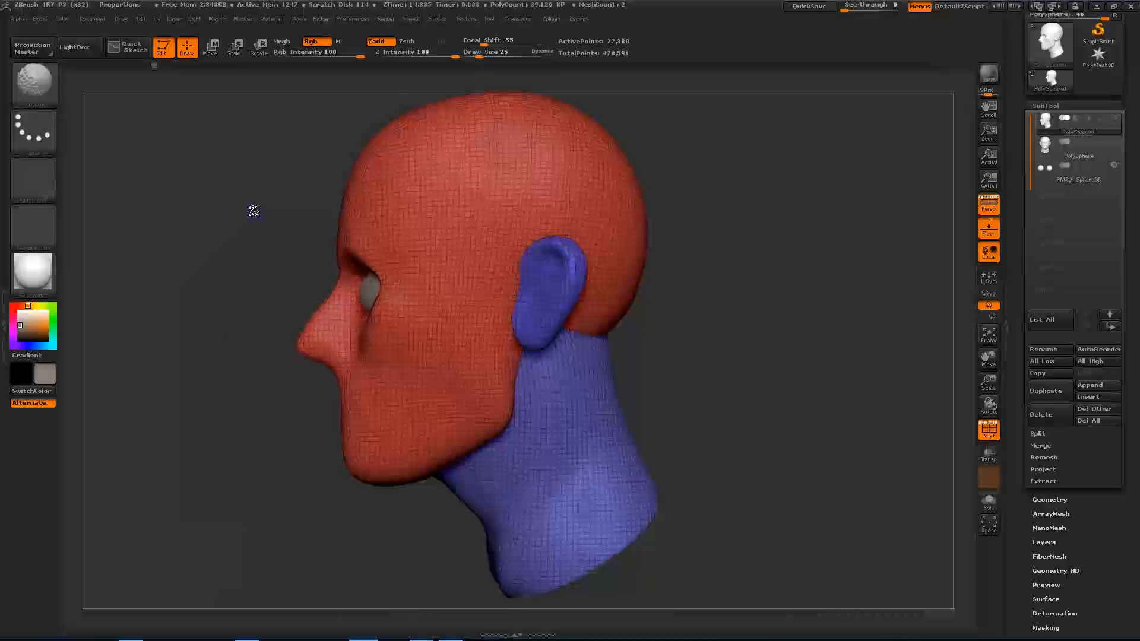
key(shift+f)
Step: Advance the undo history to the denser head mesh and examine the ear, jaw and neck from the side
drag(154, 62, 172, 62)
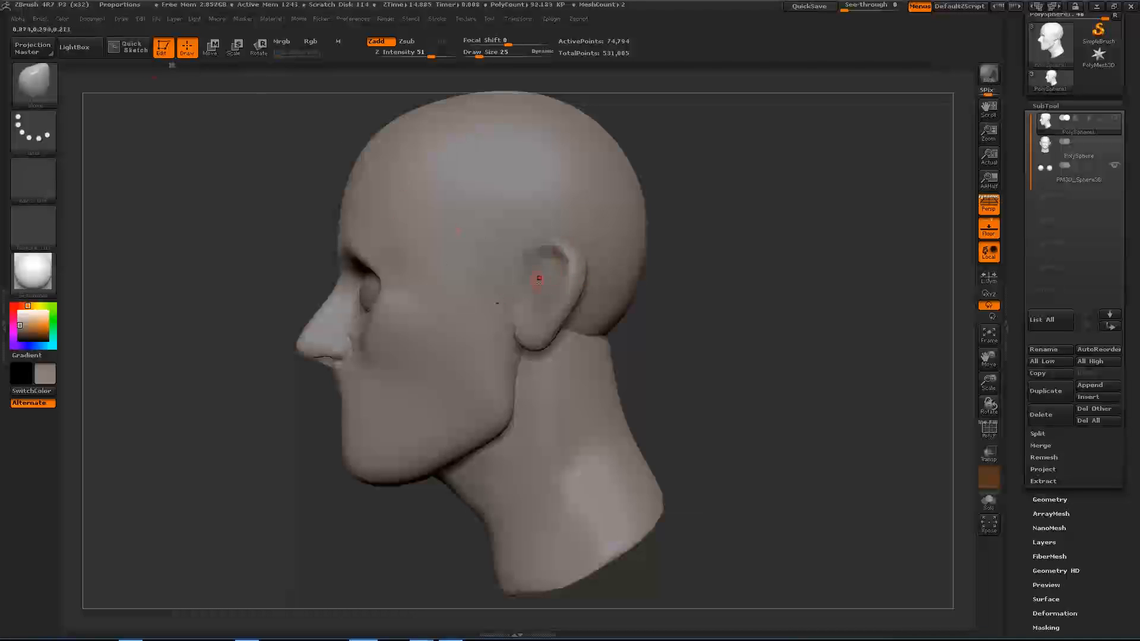
alt+drag(664, 361, 553, 330)
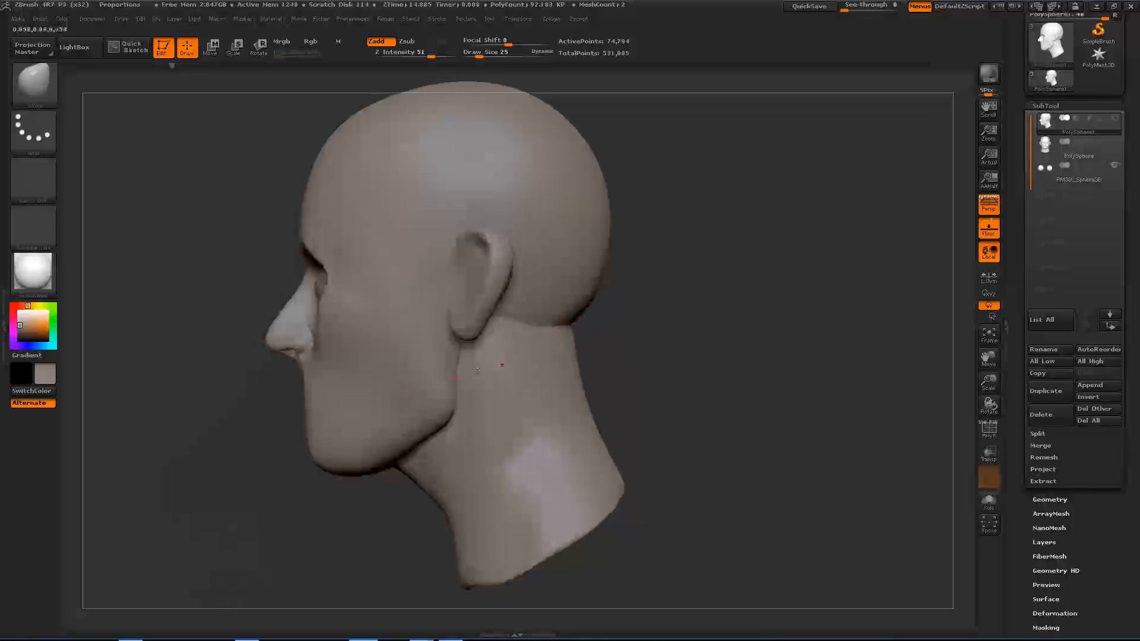
drag(394, 497, 454, 341)
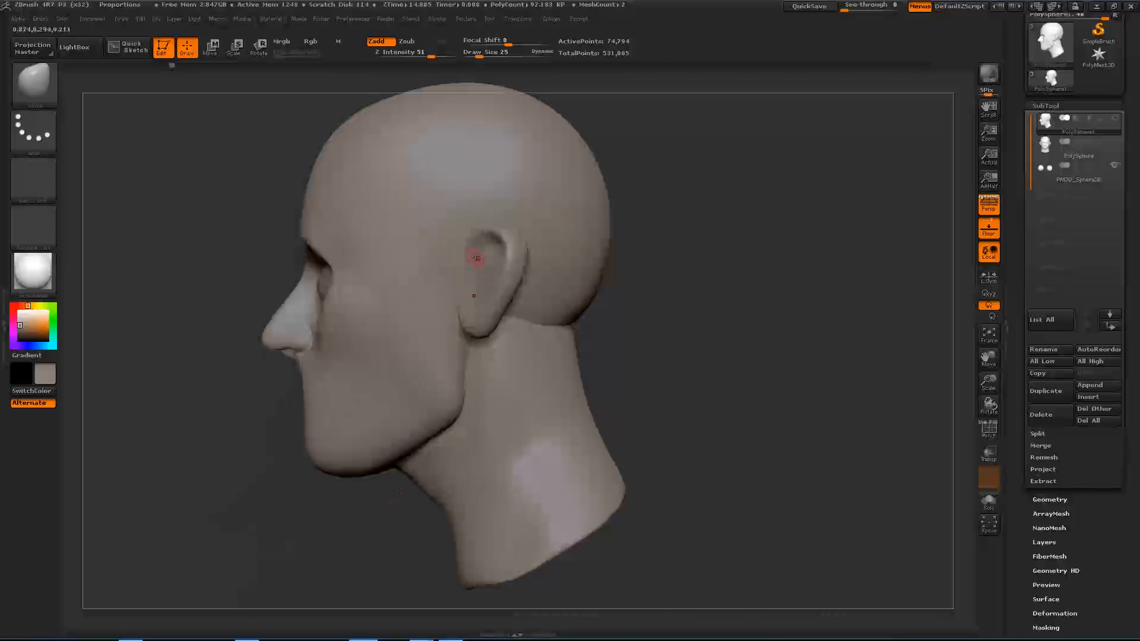
drag(215, 221, 216, 146)
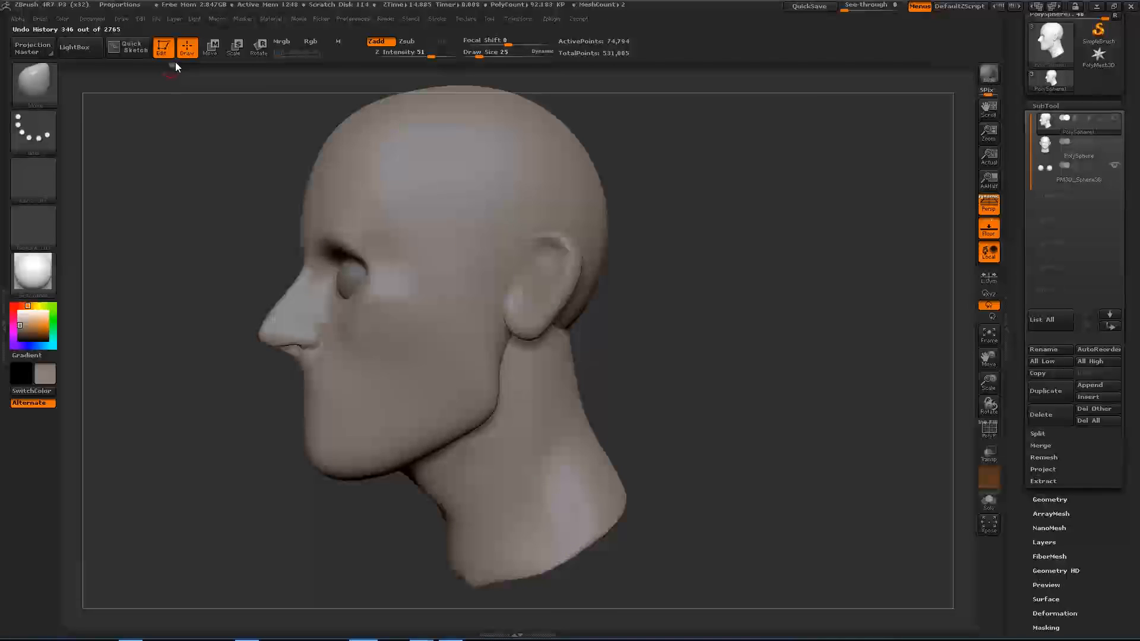
Step: Advance the undo history through the shaping of the eye sockets, examining them from the front and in three-quarter view
mouse_move(234, 172)
mouse_down()
mouse_move(279, 174)
mouse_move(221, 178)
mouse_move(236, 202)
mouse_move(218, 190)
mouse_up()
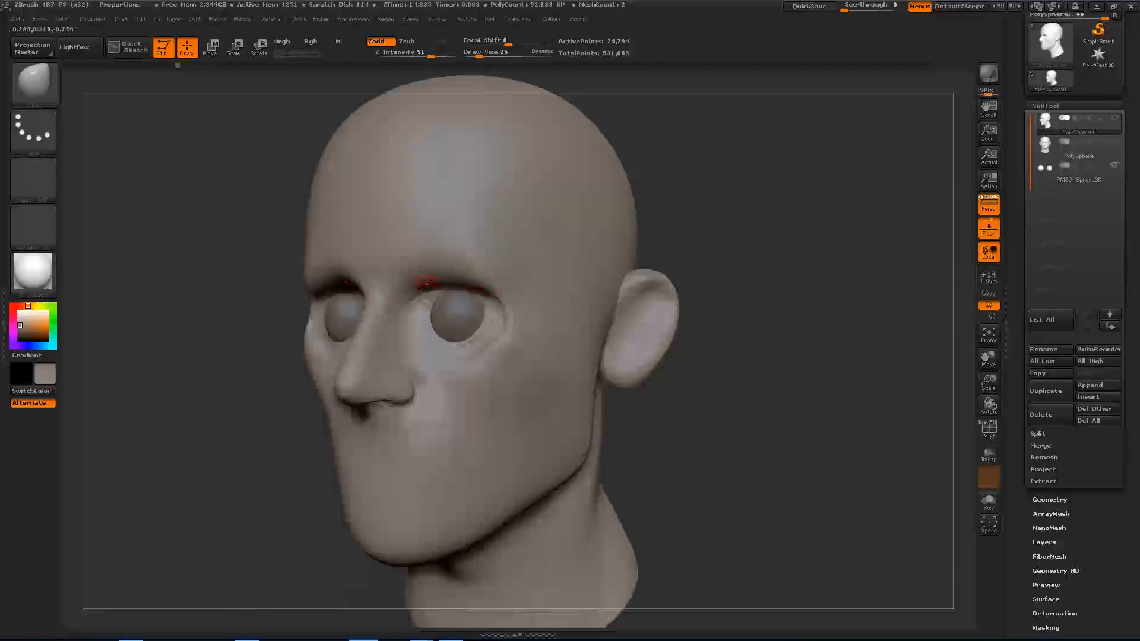
shift+drag(236, 265, 285, 249)
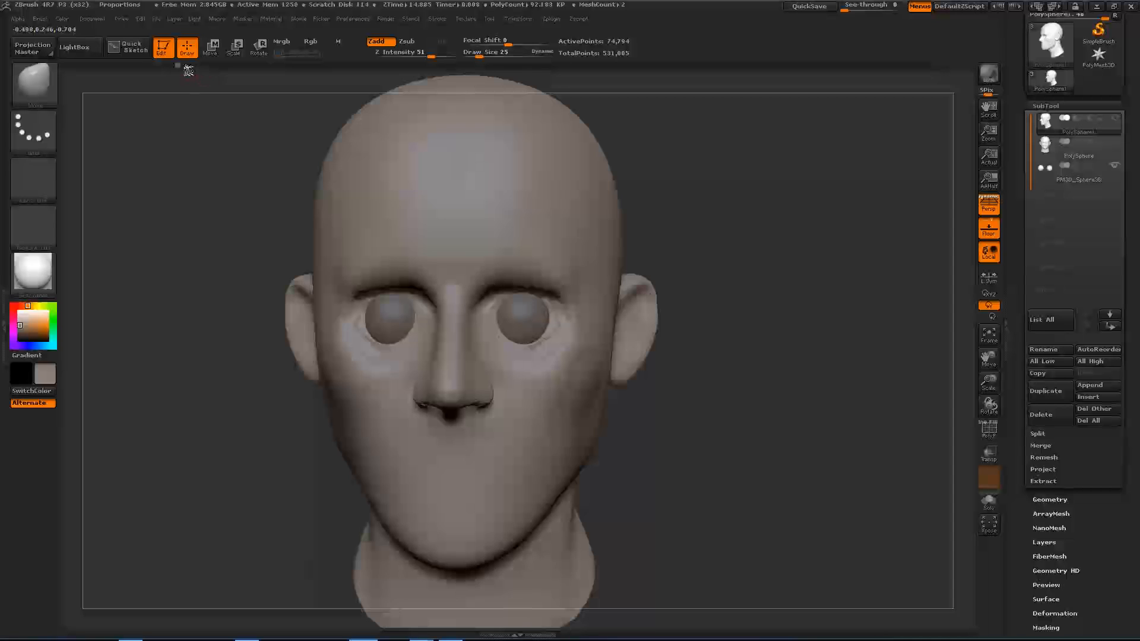
key(ctrl+shift+z)
key(ctrl+shift+z)
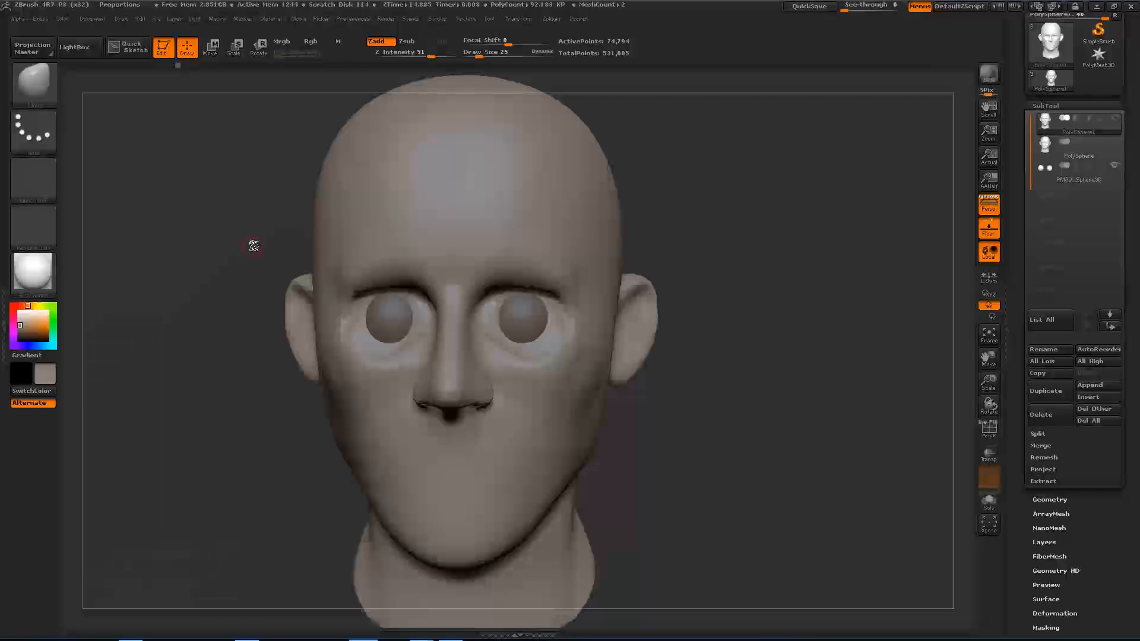
drag(253, 234, 254, 236)
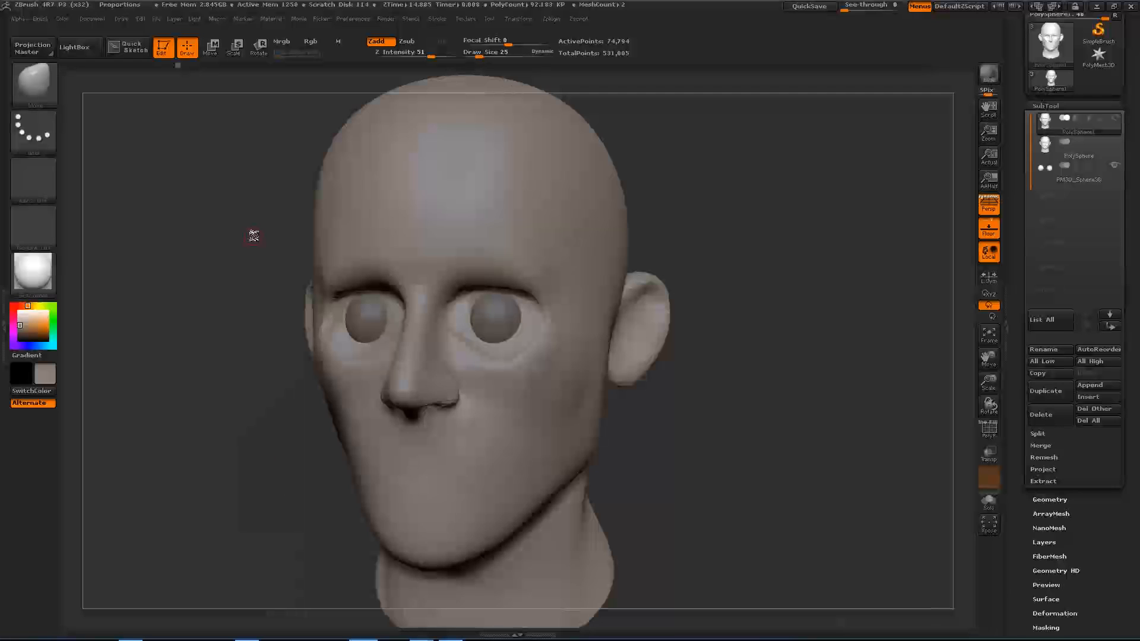
Step: Advance the undo history to the sculpted eyelids and view the face from the front
drag(242, 254, 356, 257)
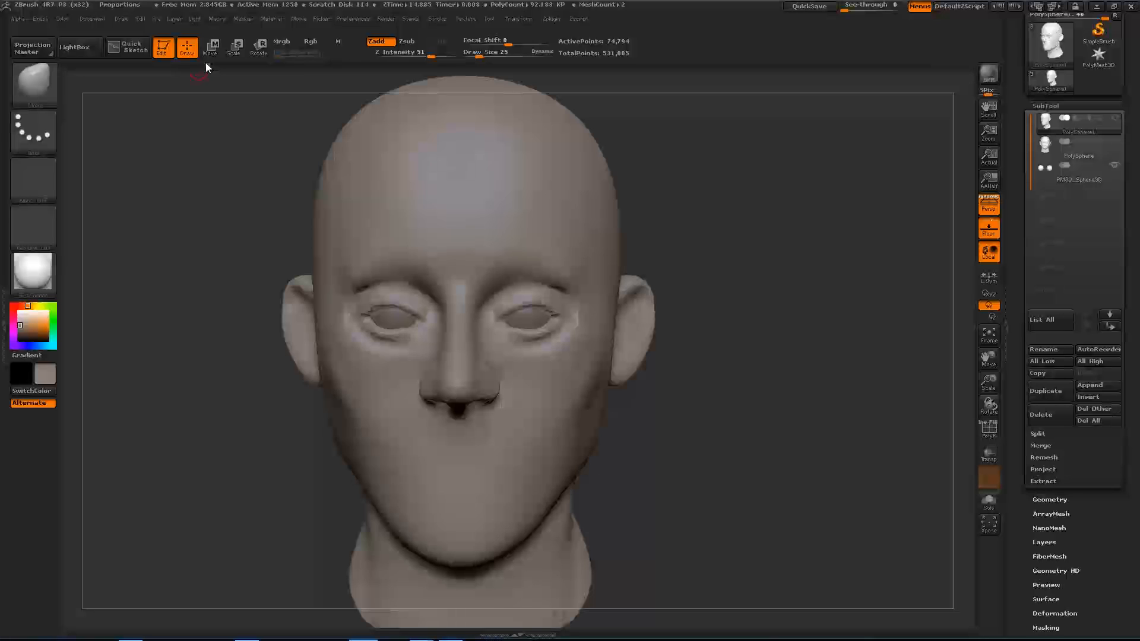
mouse_move(207, 63)
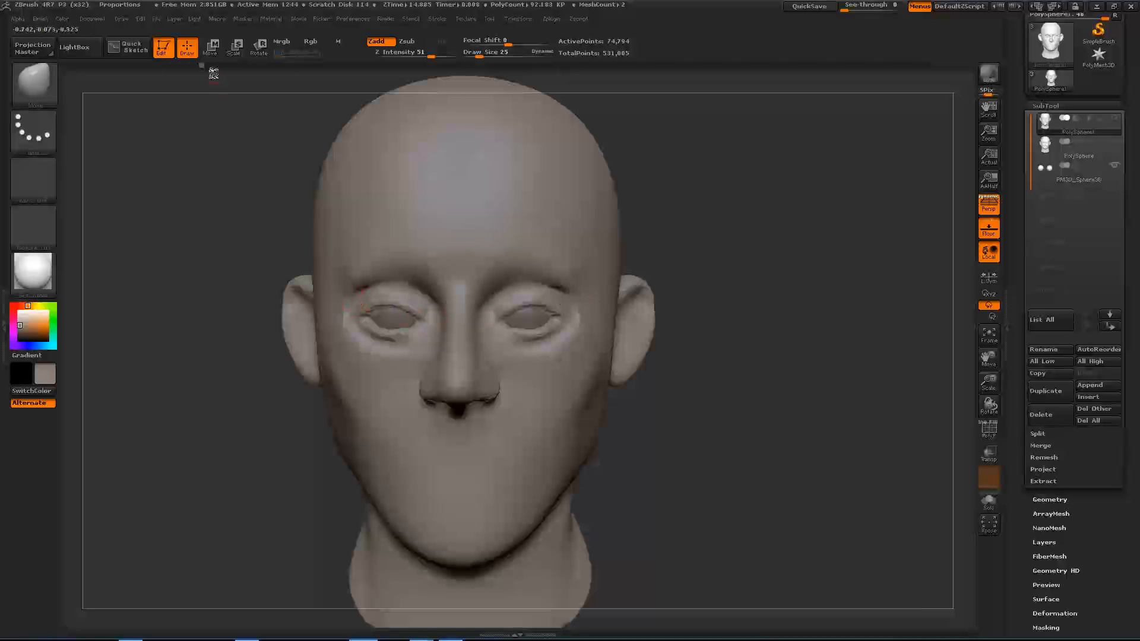
click(202, 64)
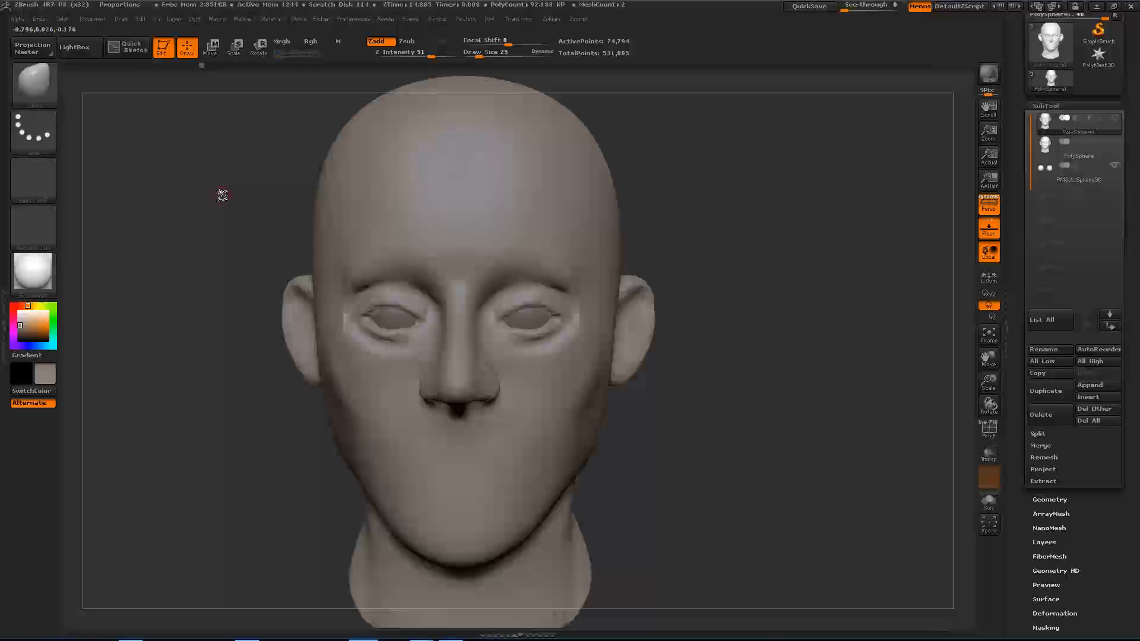
mouse_move(237, 193)
mouse_down()
mouse_move(230, 209)
mouse_move(563, 280)
mouse_move(630, 316)
mouse_up()
key(shift)
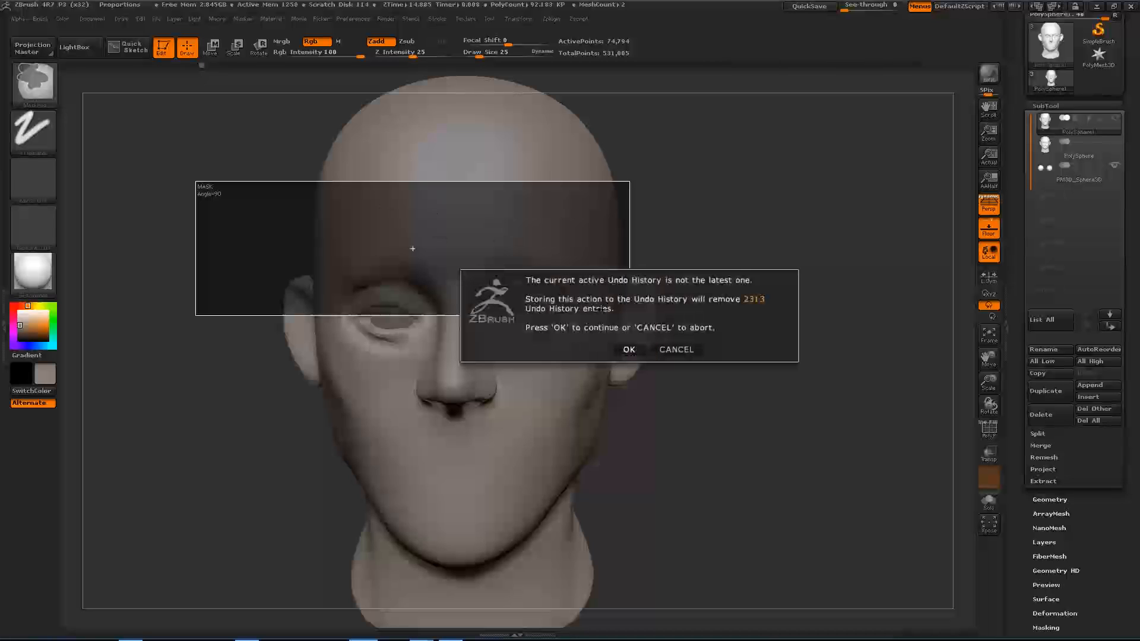
click(677, 350)
Step: Advance the undo history through the forehead and brow sculpting, and examine the brow in three-quarter and front views
drag(205, 62, 216, 63)
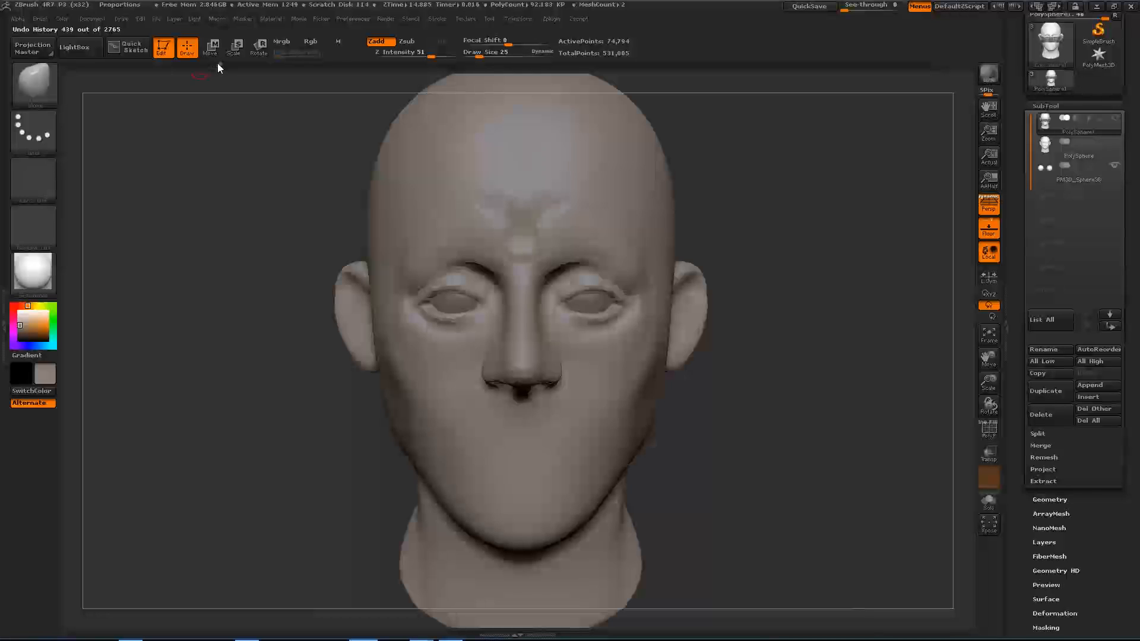
drag(219, 62, 222, 62)
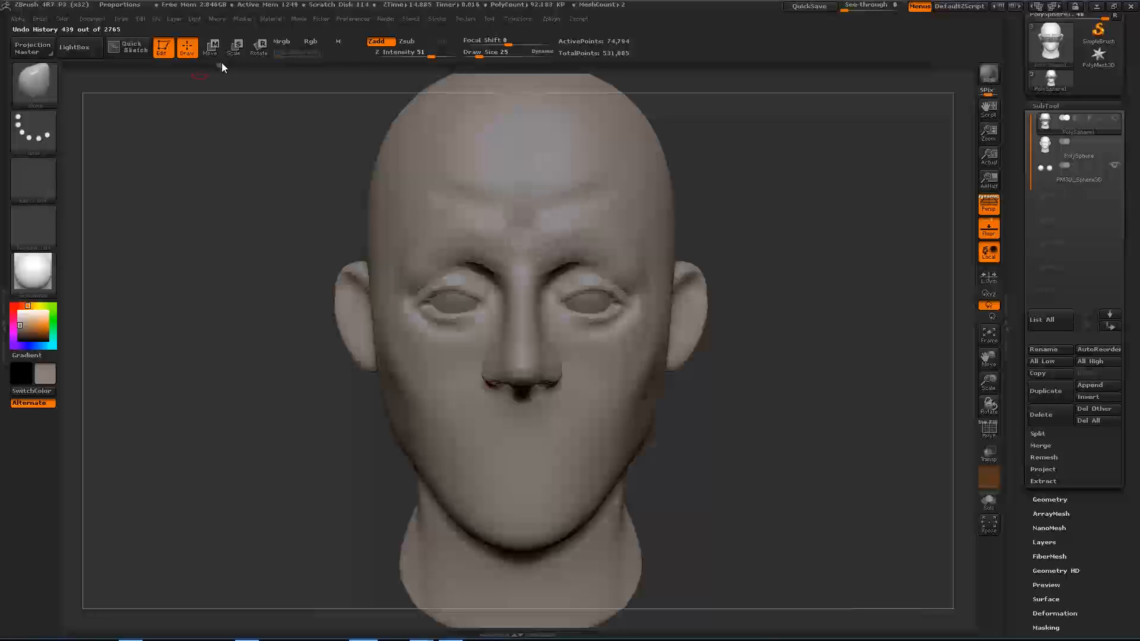
drag(316, 149, 321, 172)
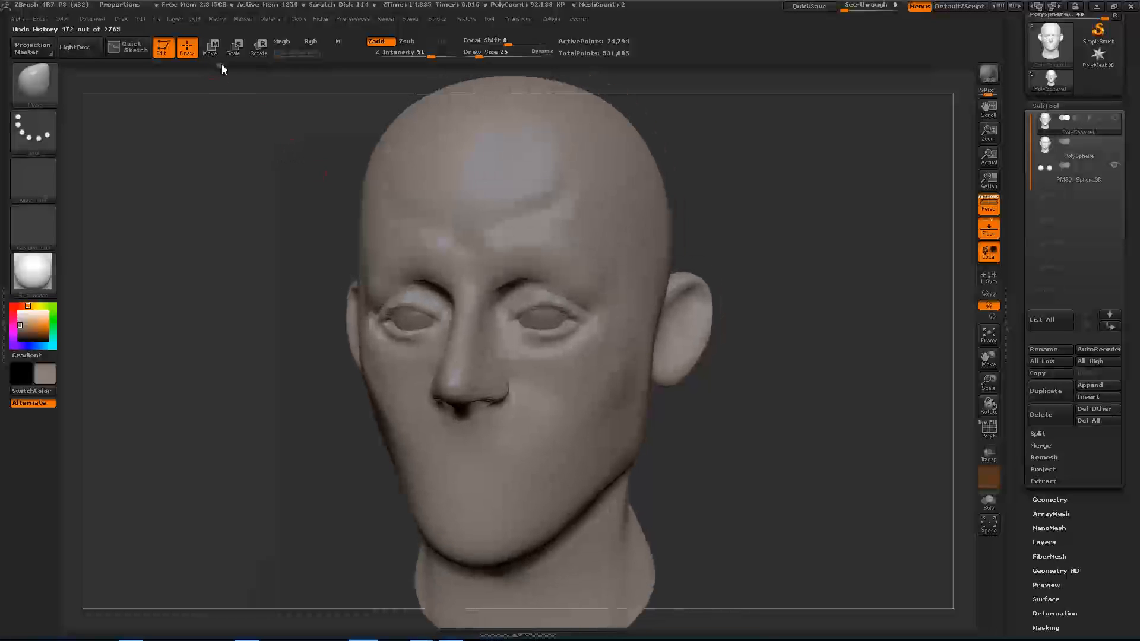
click(220, 64)
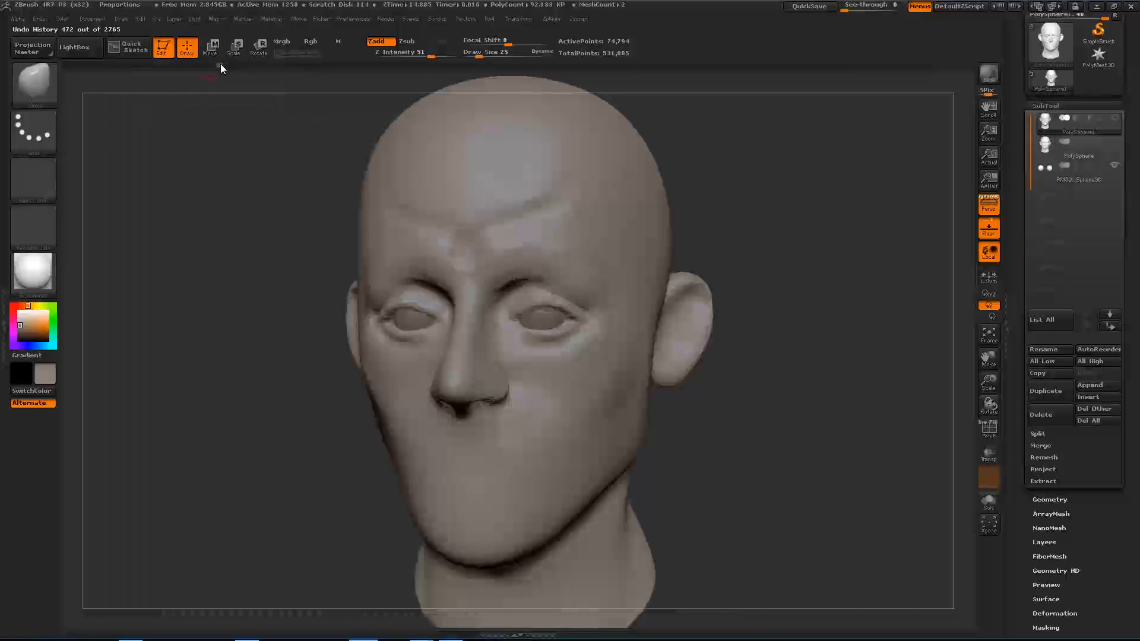
click(226, 66)
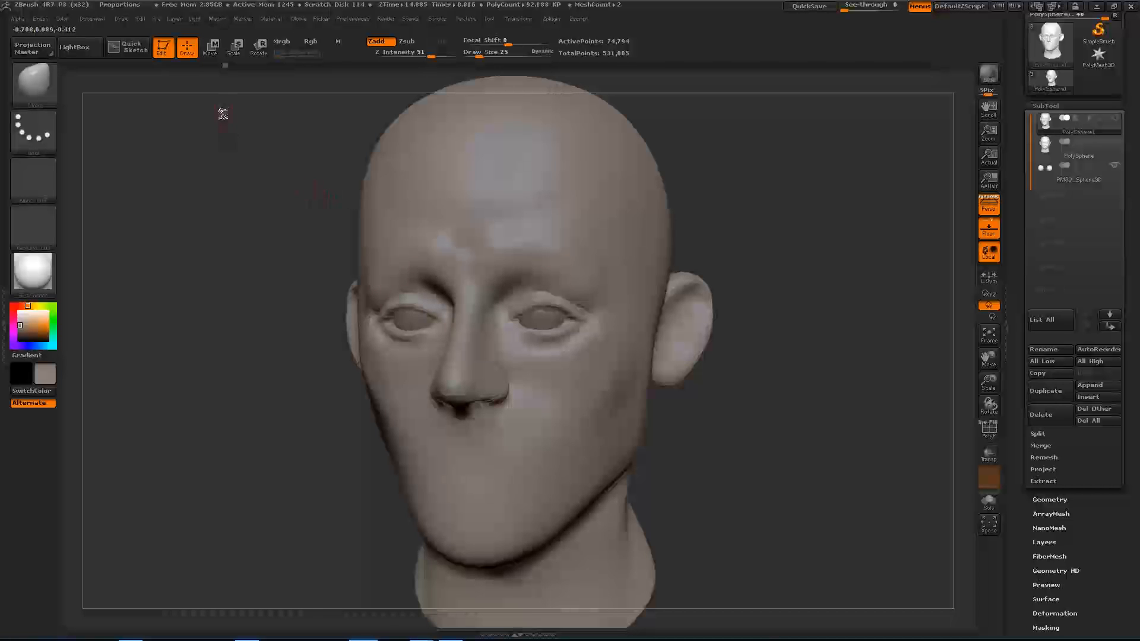
drag(316, 174, 437, 250)
shift+drag(295, 234, 277, 199)
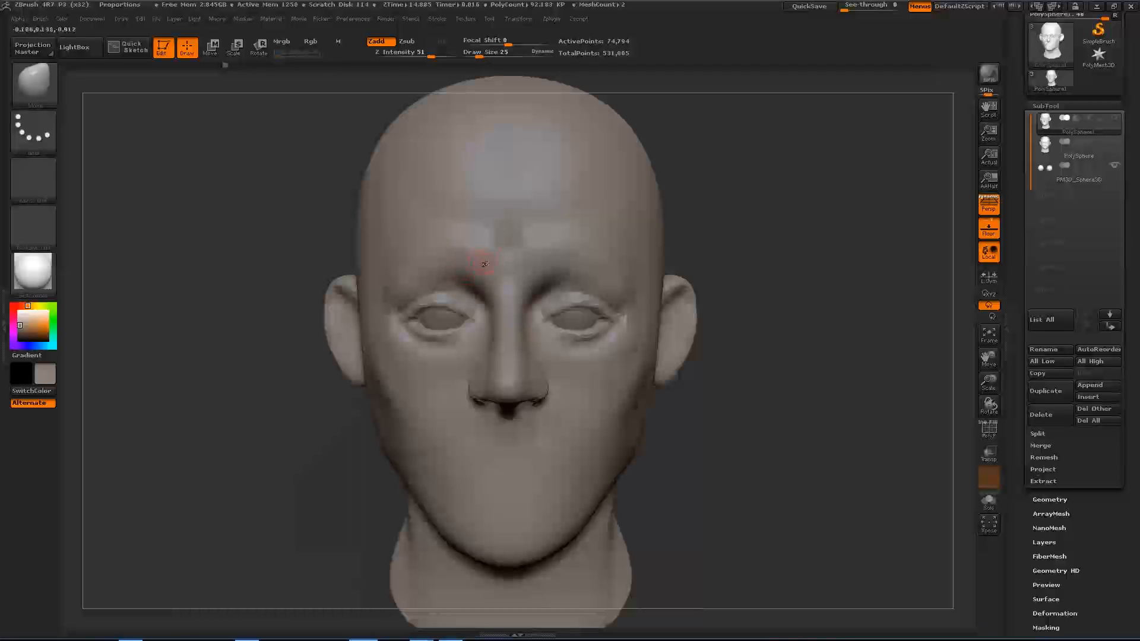
Step: Advance the undo history through the cheek folds and mouth area to the isolated ears, and examine the ears up close
drag(225, 65, 269, 64)
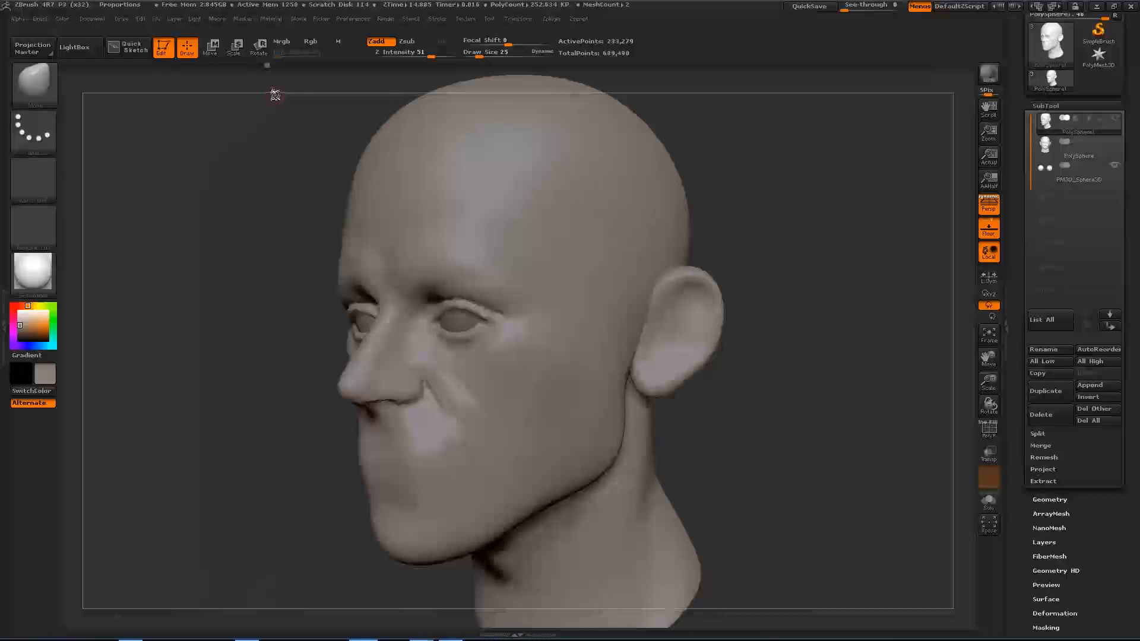
drag(272, 65, 282, 64)
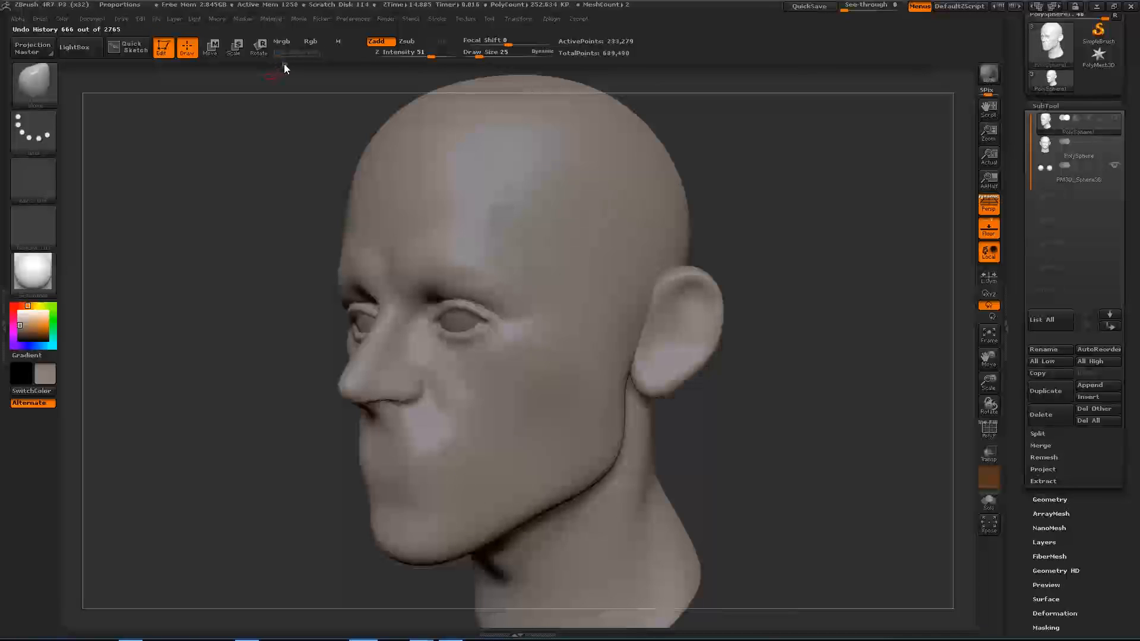
drag(288, 64, 301, 65)
drag(448, 115, 530, 172)
drag(987, 382, 987, 416)
drag(987, 358, 930, 374)
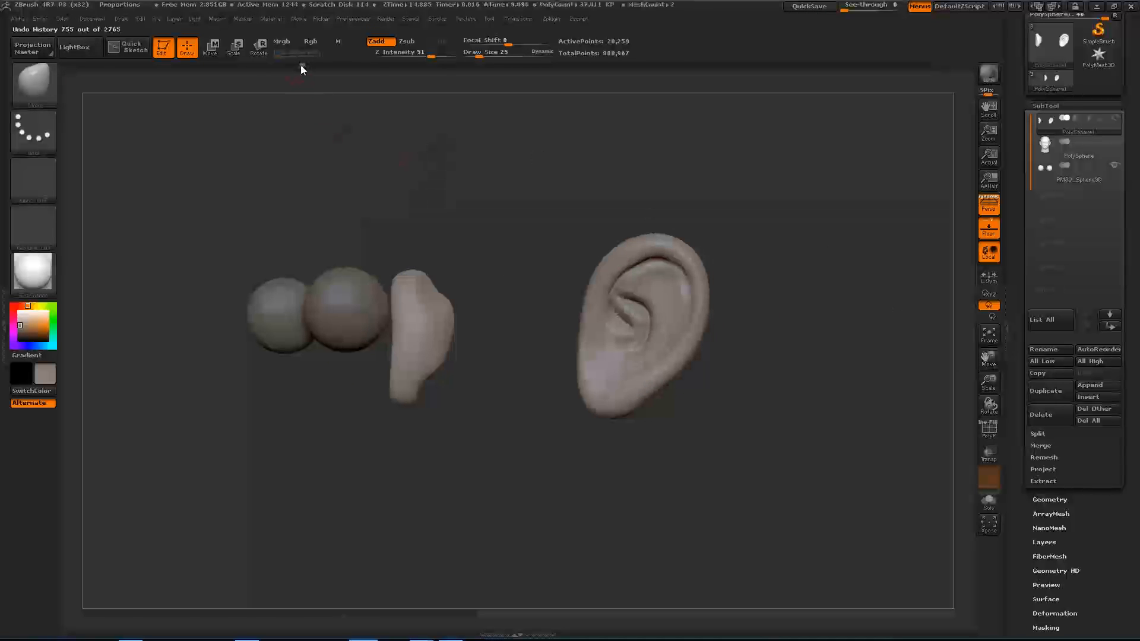
Step: Advance the undo history to the whole head with detailed ears, and frame it in side view
drag(301, 66, 323, 66)
drag(820, 327, 702, 328)
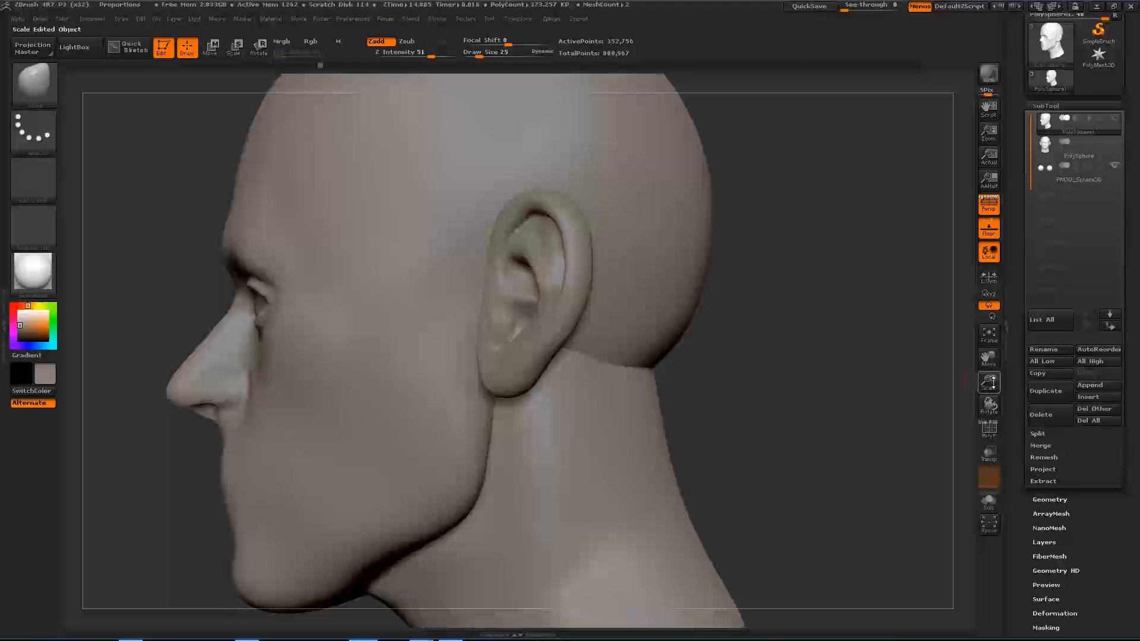
drag(989, 383, 835, 315)
drag(989, 356, 1036, 372)
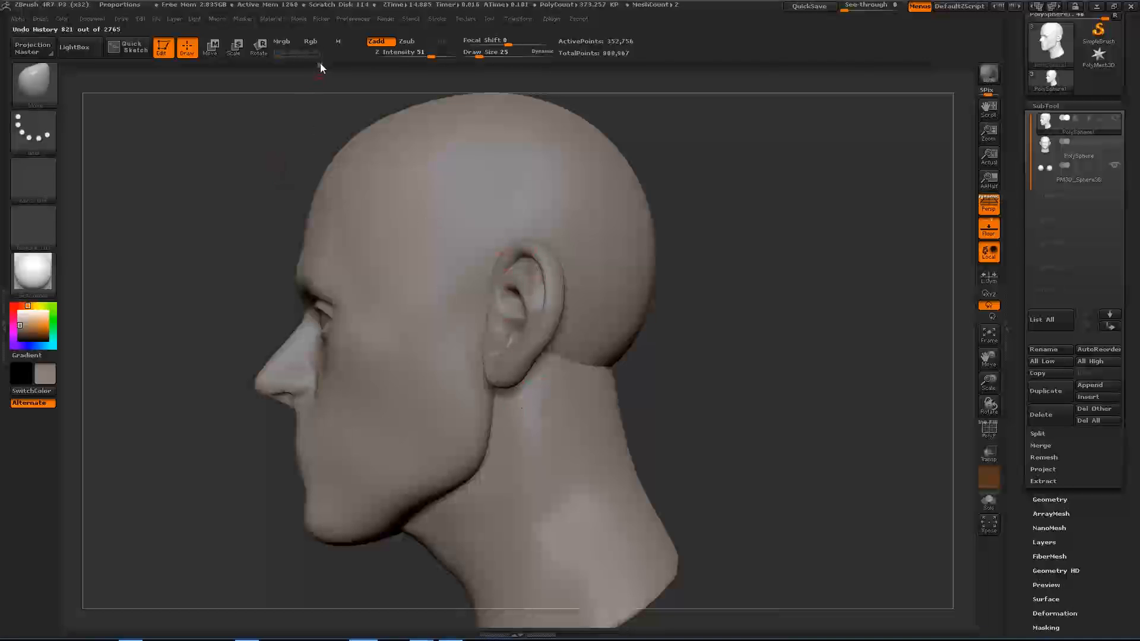
Step: Advance the undo history to the raised cheekbone band between eye and ear, and examine it from the side
click(327, 63)
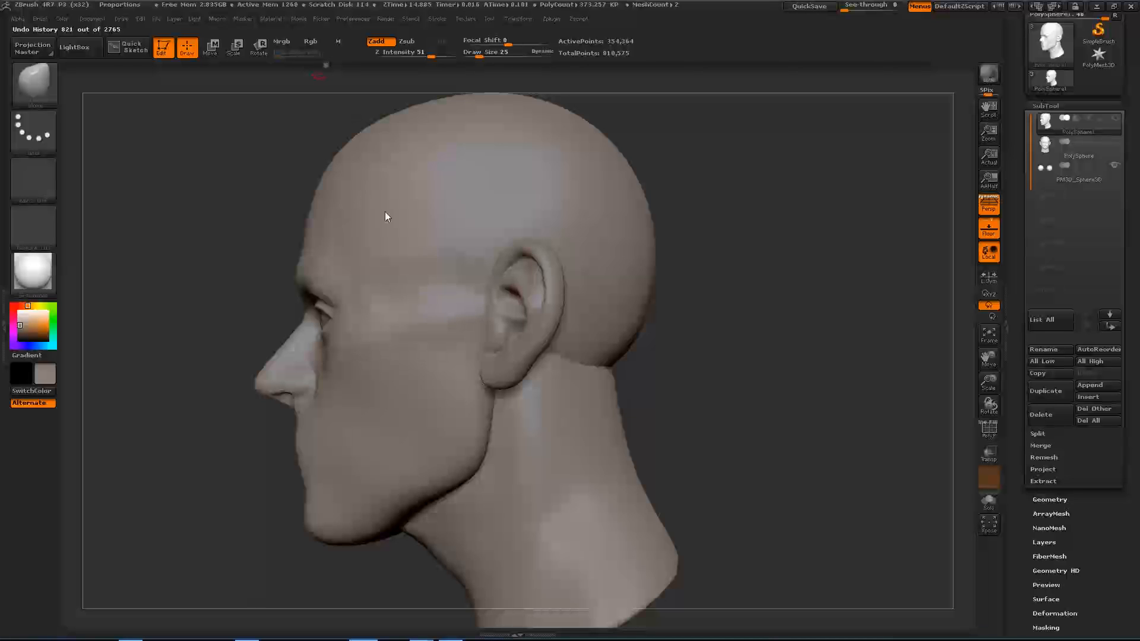
drag(201, 214, 247, 216)
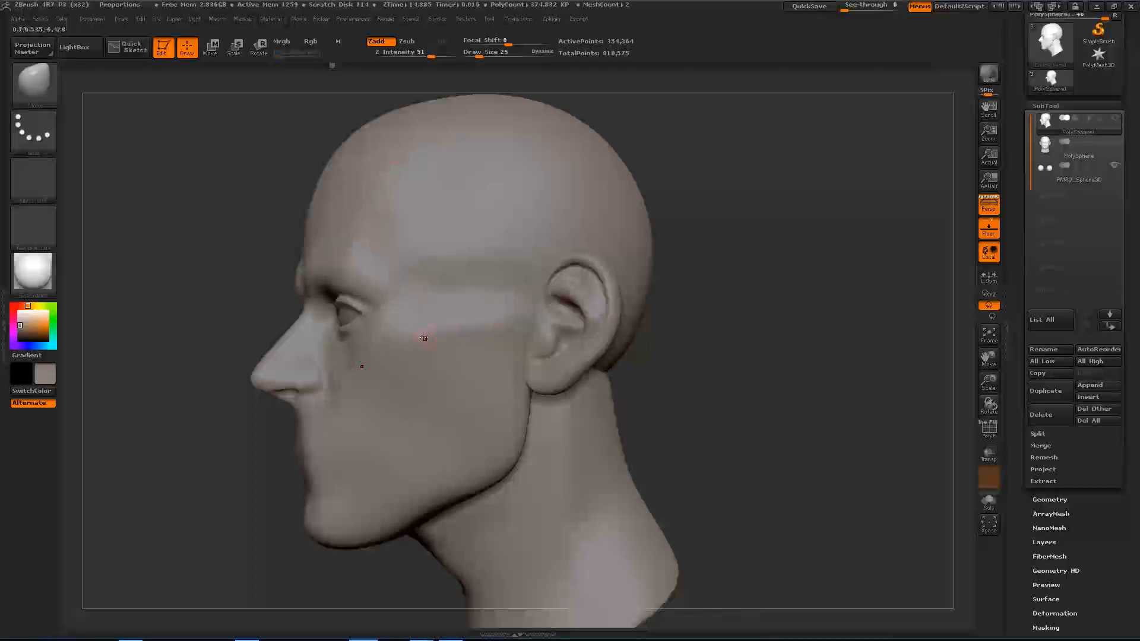
drag(231, 268, 433, 326)
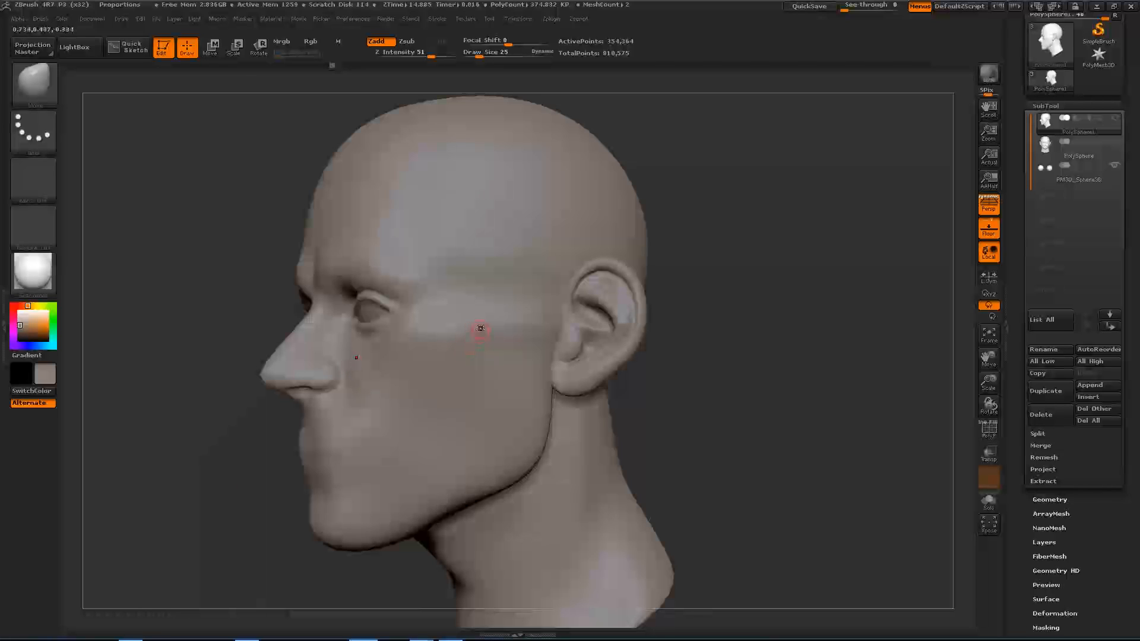
Step: Advance the undo history to the blended cheekbones, and examine the facial proportions in three-quarter and front views
drag(332, 65, 343, 65)
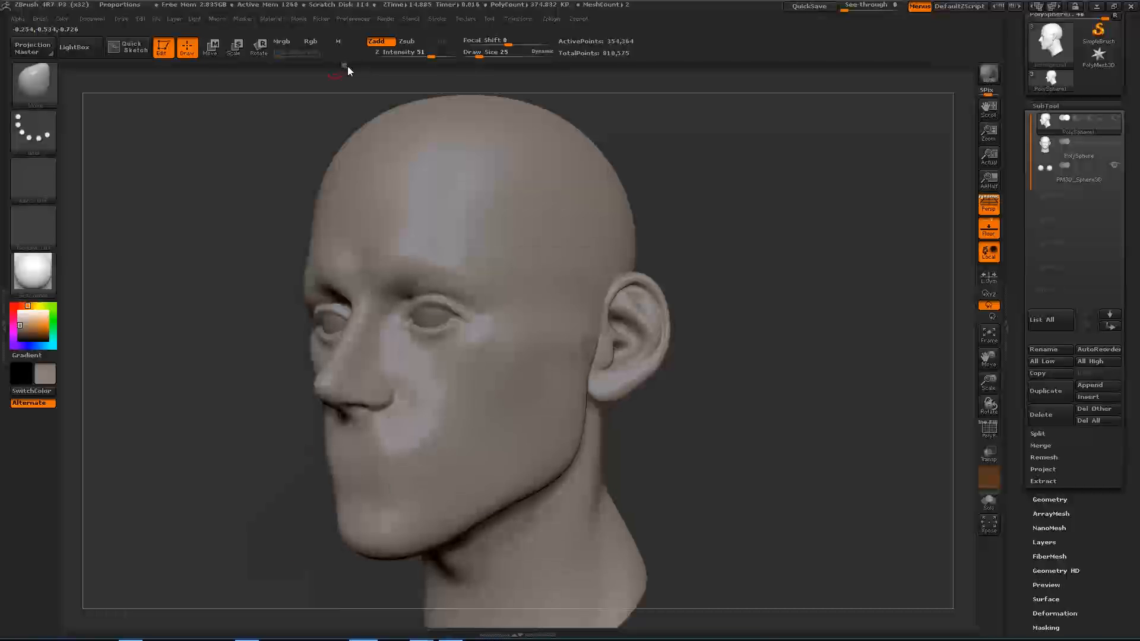
drag(348, 66, 351, 66)
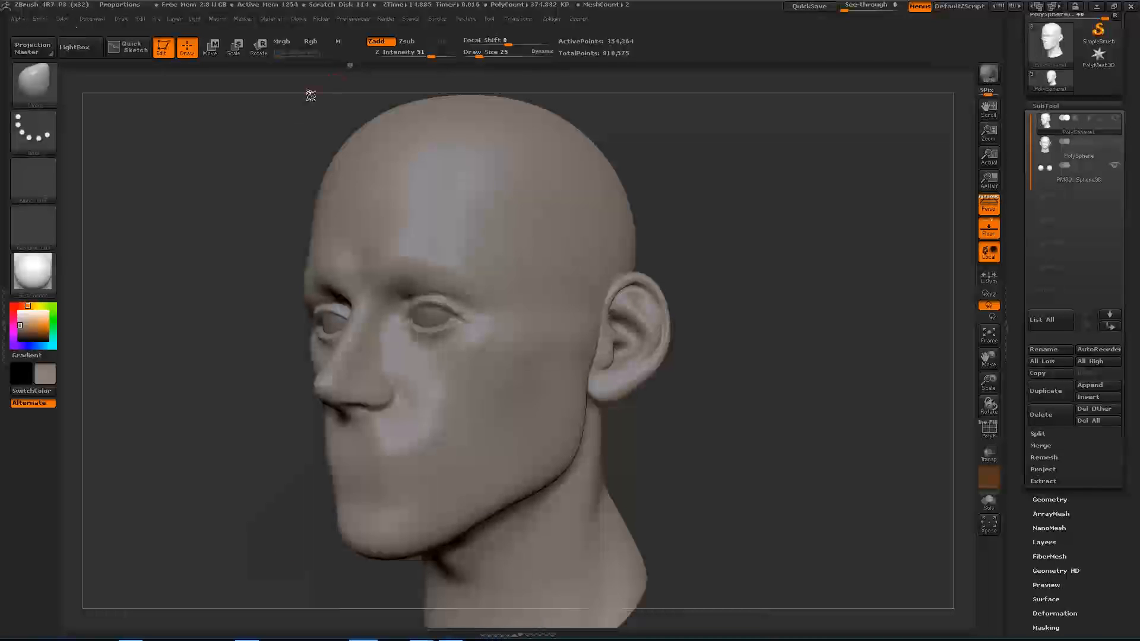
drag(235, 207, 272, 216)
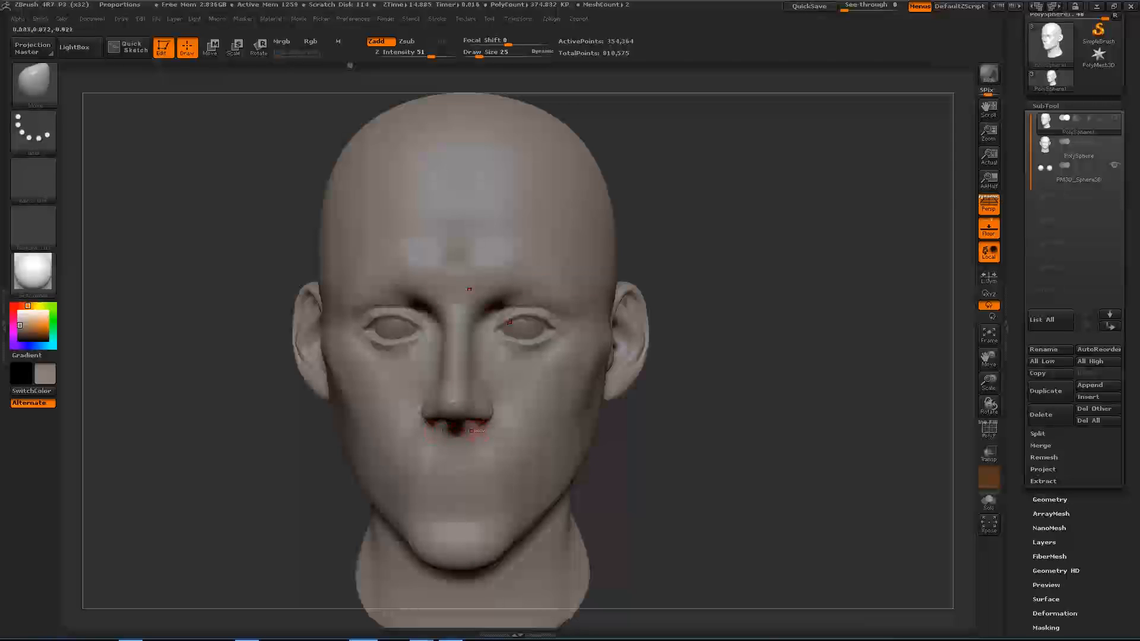
drag(256, 259, 282, 259)
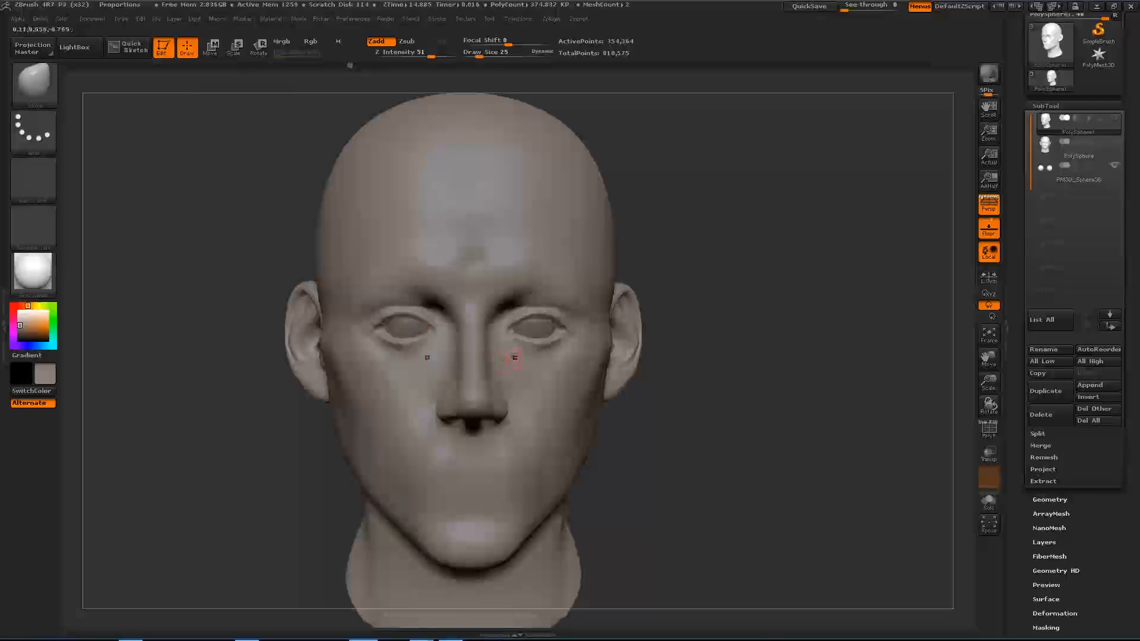
drag(719, 440, 694, 439)
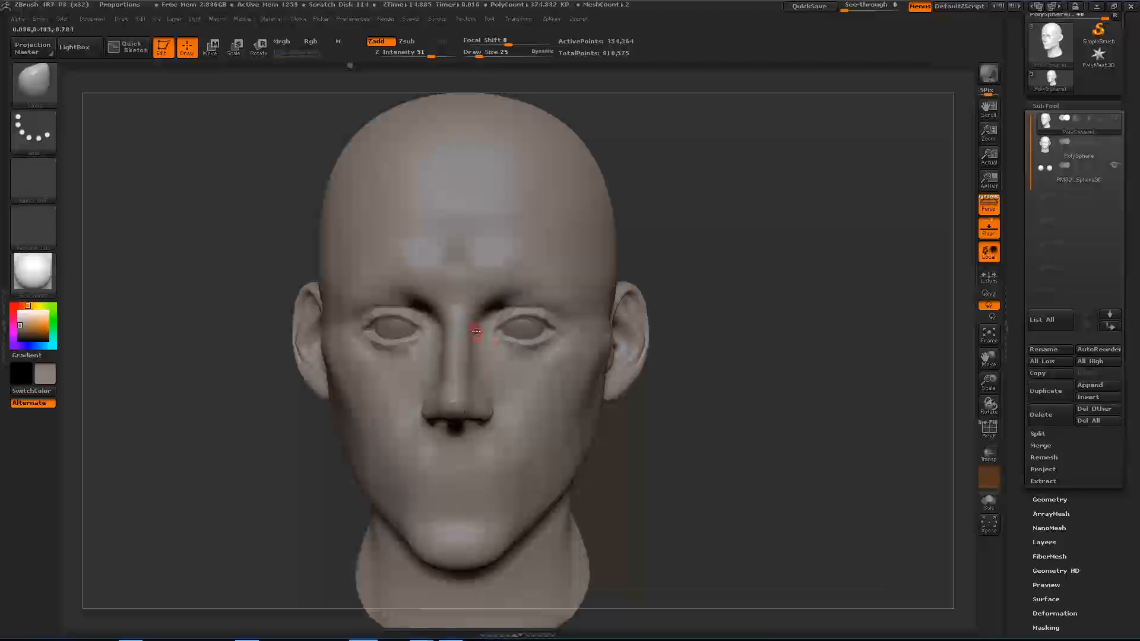
Step: Fit the whole head in three-quarter view and advance the undo history through the eye and nose refinements
alt+drag(725, 362, 774, 345)
mouse_move(697, 177)
ctrl+mouse_down()
mouse_move(653, 398)
mouse_move(425, 439)
mouse_move(457, 438)
mouse_move(469, 419)
ctrl+mouse_up()
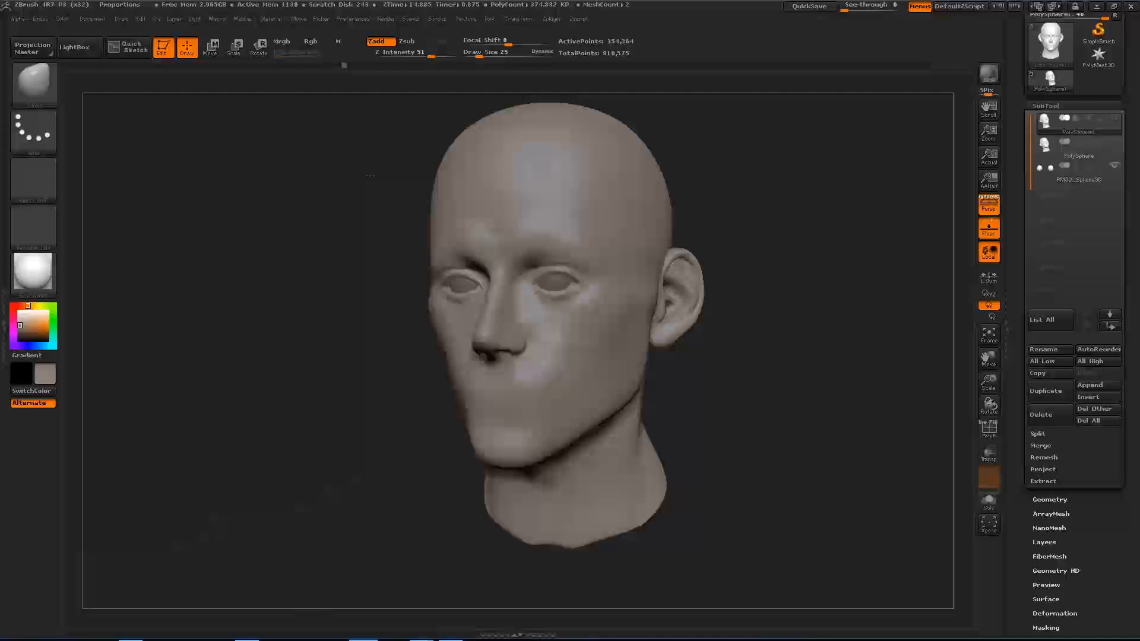
drag(394, 198, 405, 198)
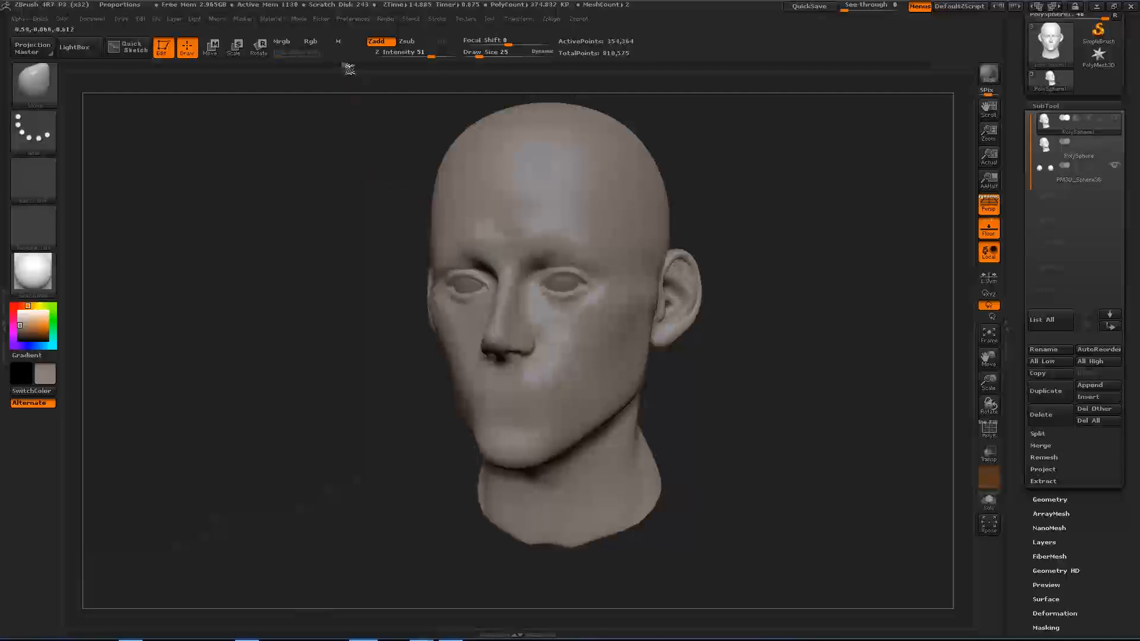
drag(343, 66, 351, 66)
key(ctrl+shift+z)
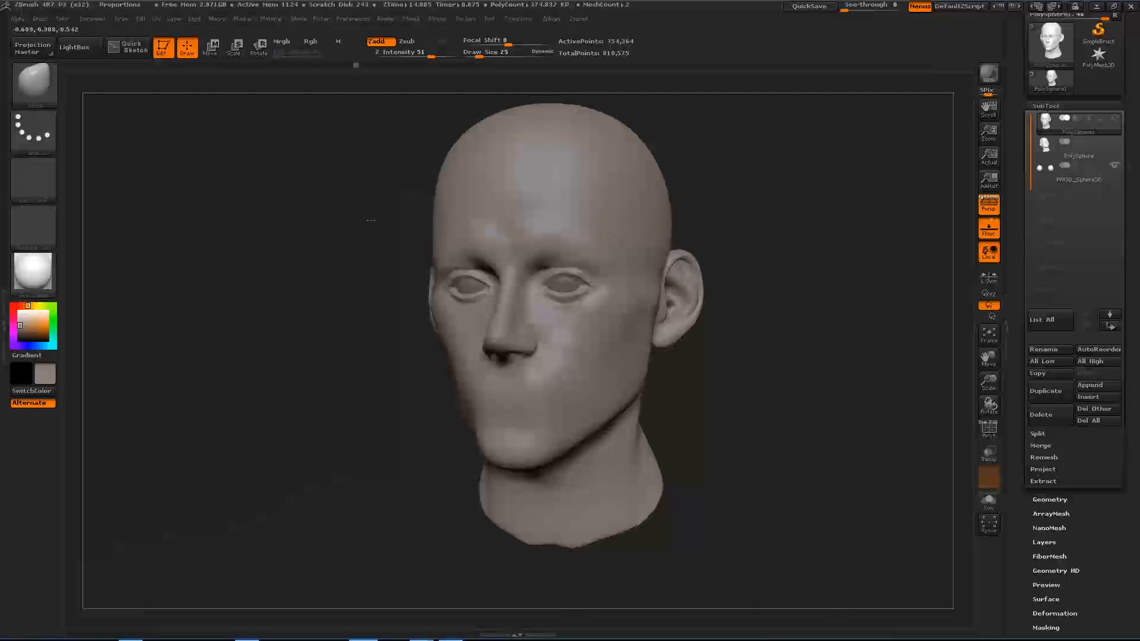
Step: Advance the undo history until the head has basic lips, and examine the mouth enlarged in three-quarter view
alt+drag(356, 202, 347, 226)
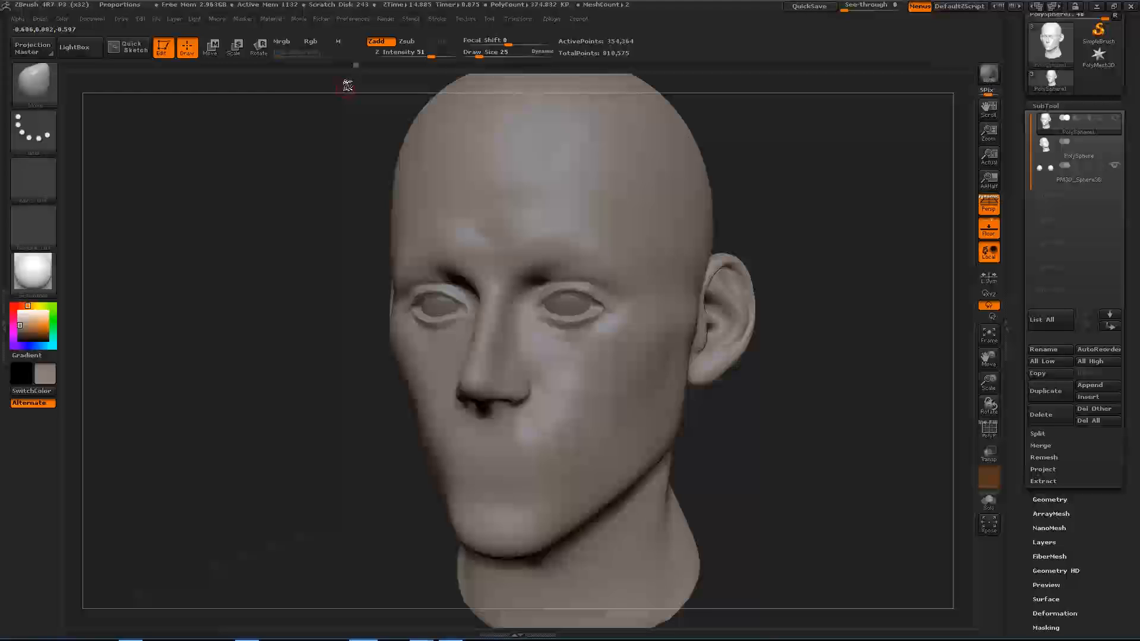
drag(360, 63, 367, 63)
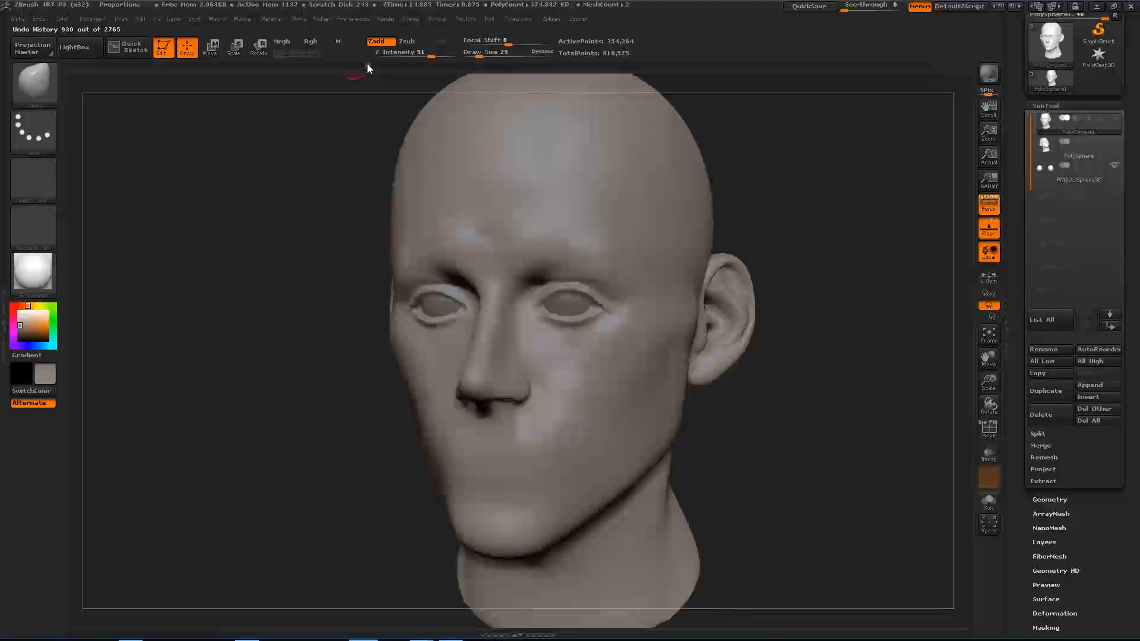
drag(373, 63, 385, 63)
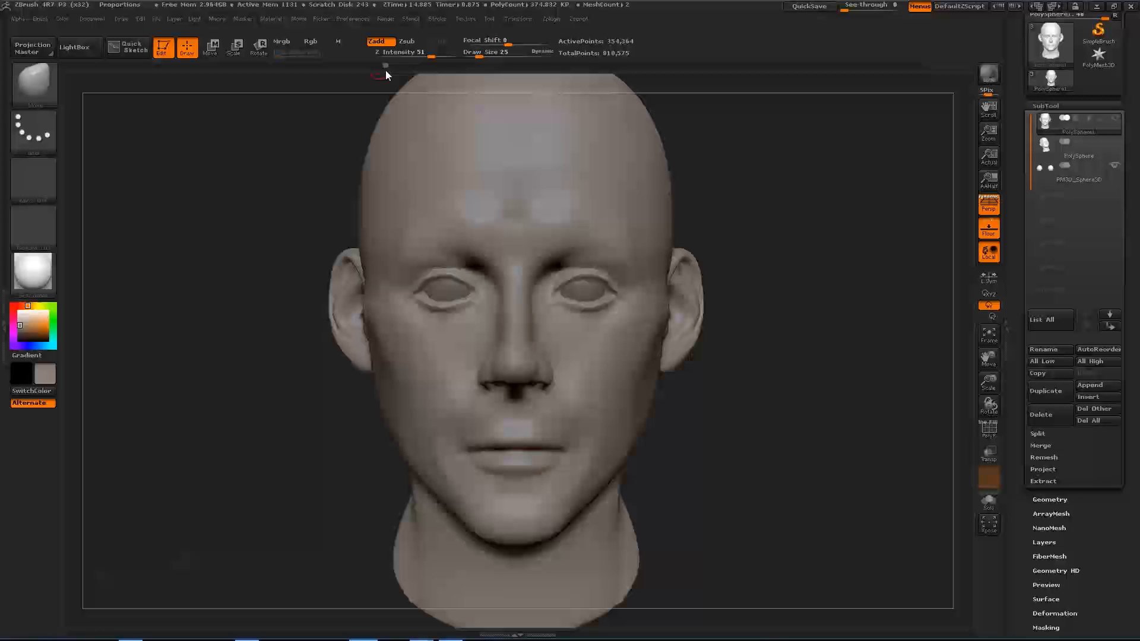
drag(309, 171, 282, 167)
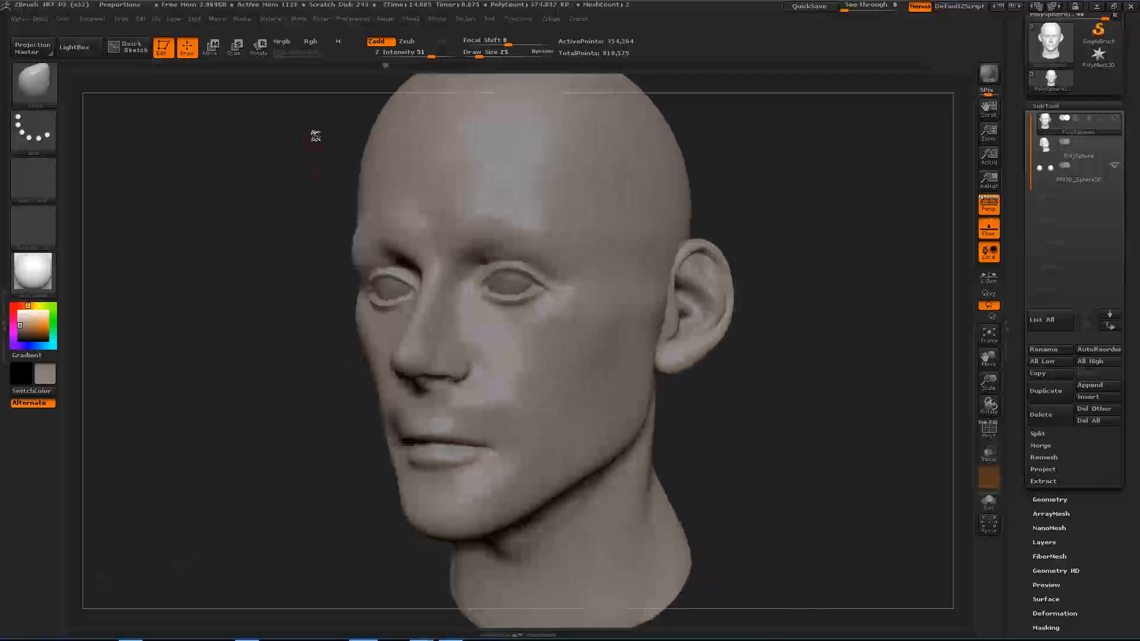
Step: Advance the undo history through the refinement of the lips and mouth corners, and examine the face in three-quarter view
mouse_move(386, 65)
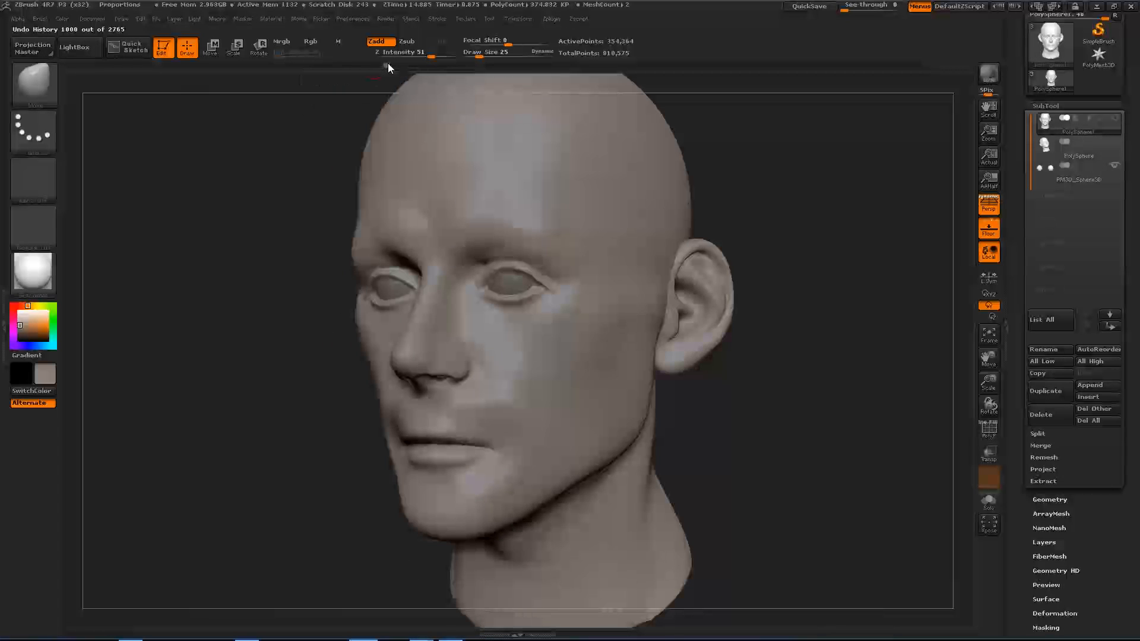
click(393, 63)
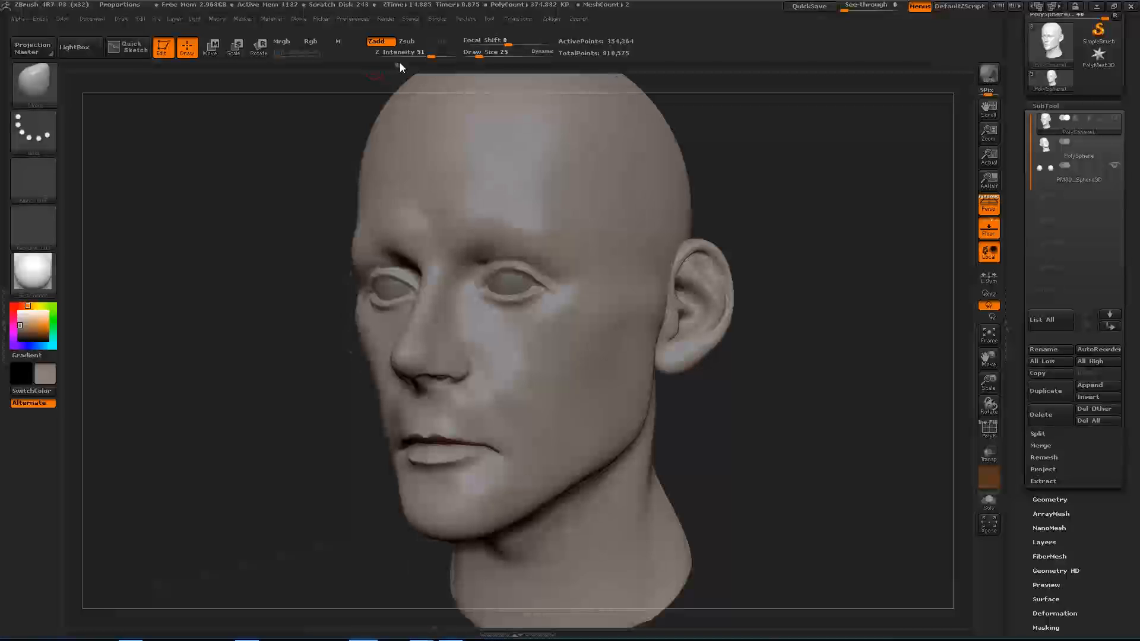
drag(400, 63, 413, 65)
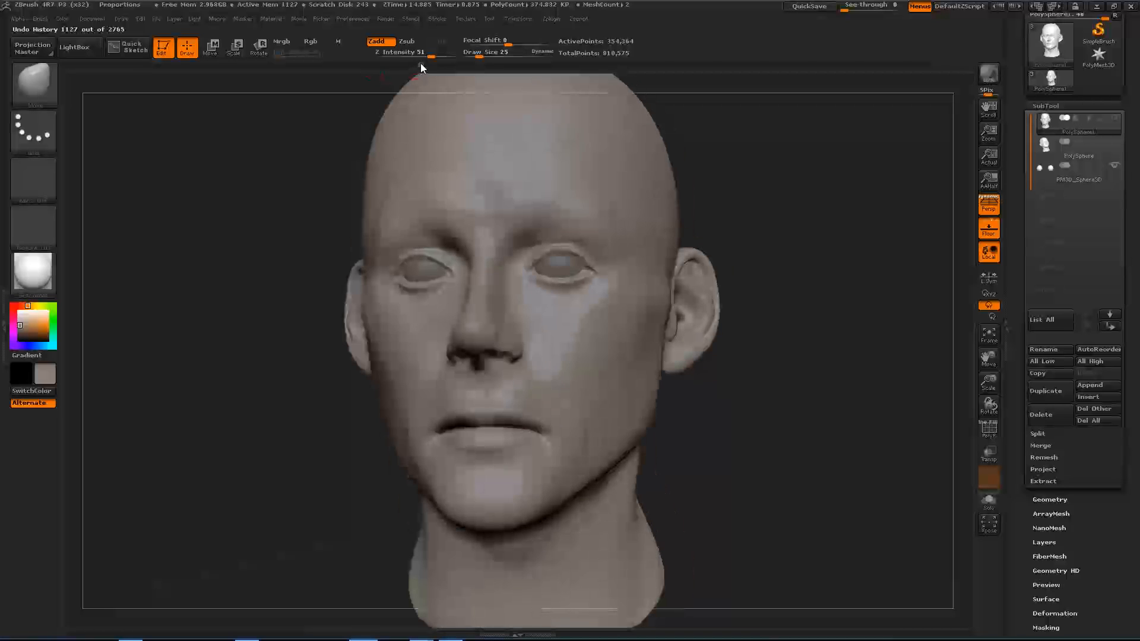
drag(419, 65, 433, 63)
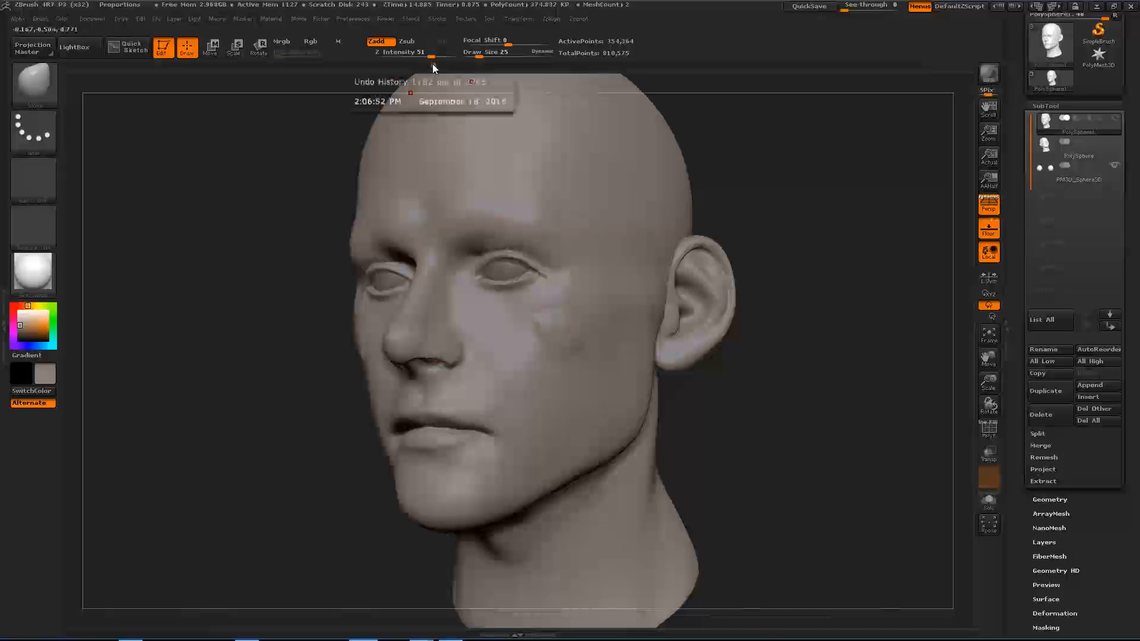
mouse_move(433, 66)
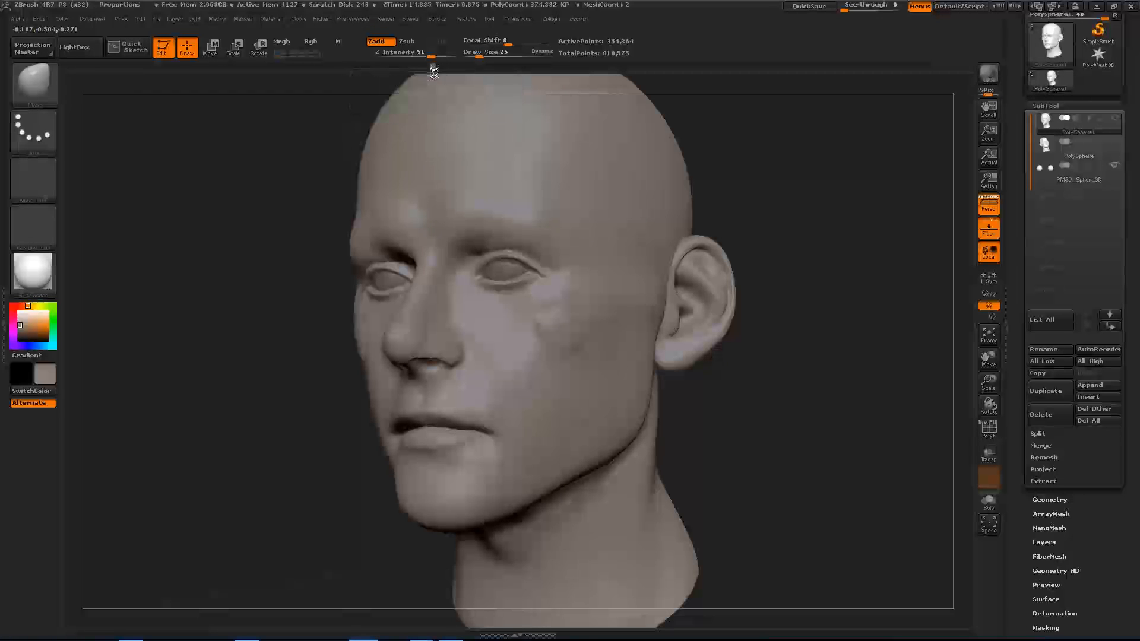
drag(320, 183, 356, 186)
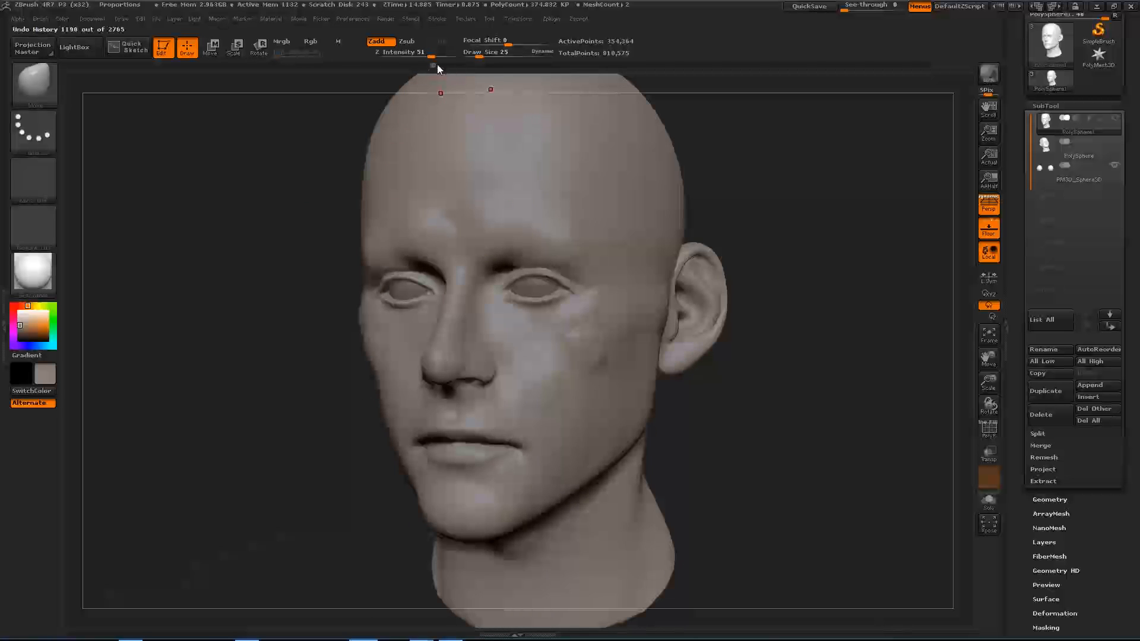
drag(351, 132, 344, 130)
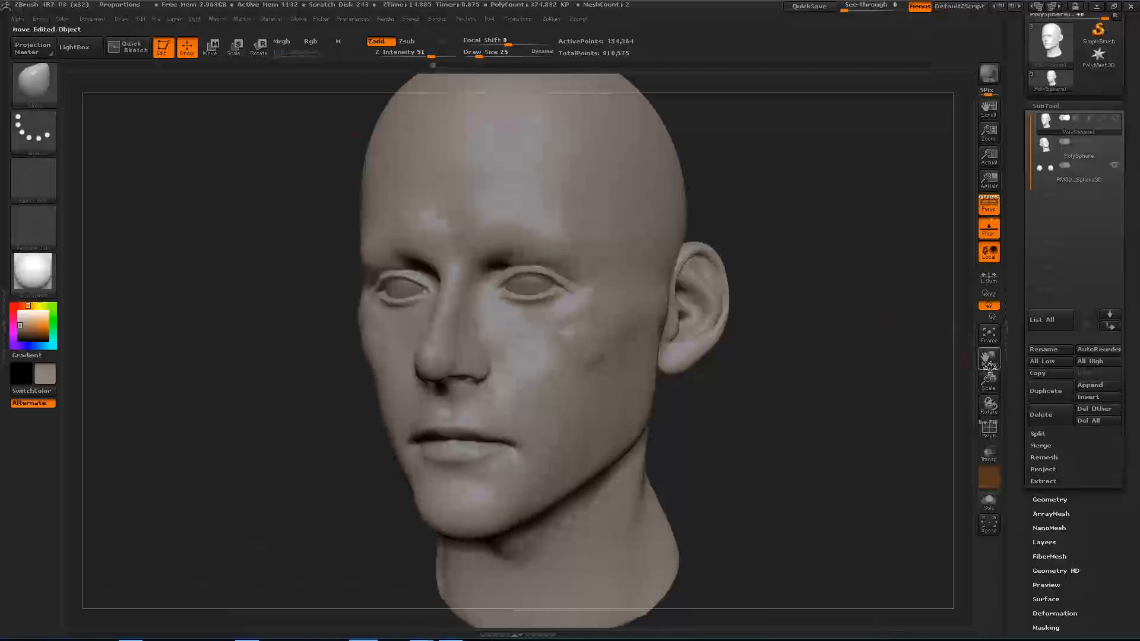
Step: Fit the head in view and advance the undo history through the smoothed facial forms to entry 1722, ending in side view
drag(989, 356, 988, 366)
drag(436, 63, 528, 56)
drag(992, 385, 988, 377)
drag(909, 356, 858, 351)
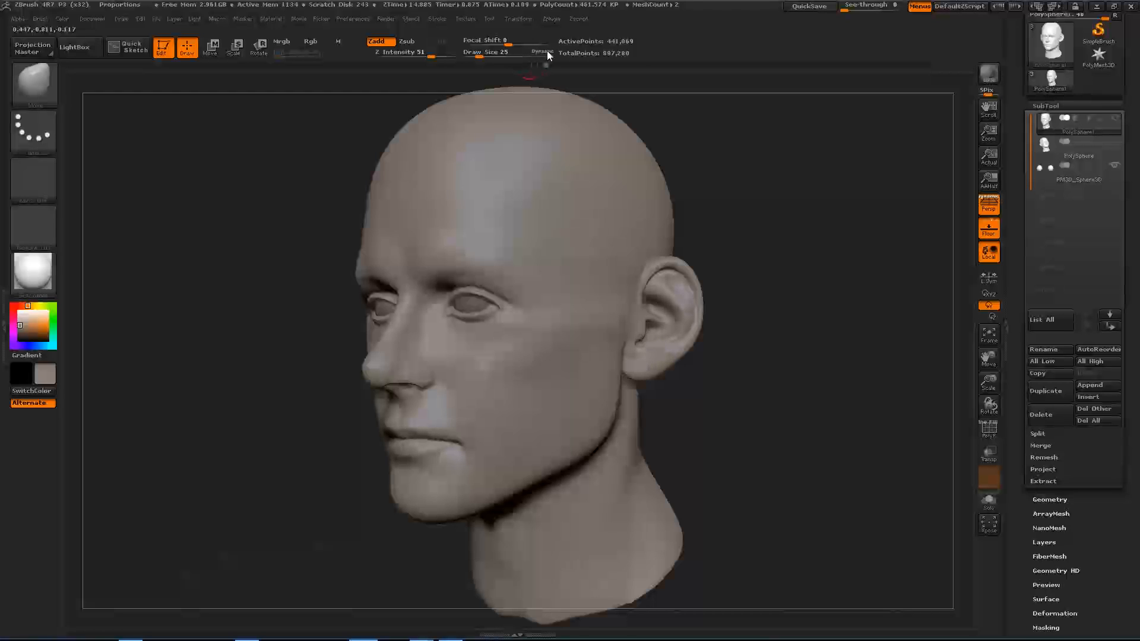
drag(551, 51, 599, 67)
drag(767, 203, 813, 289)
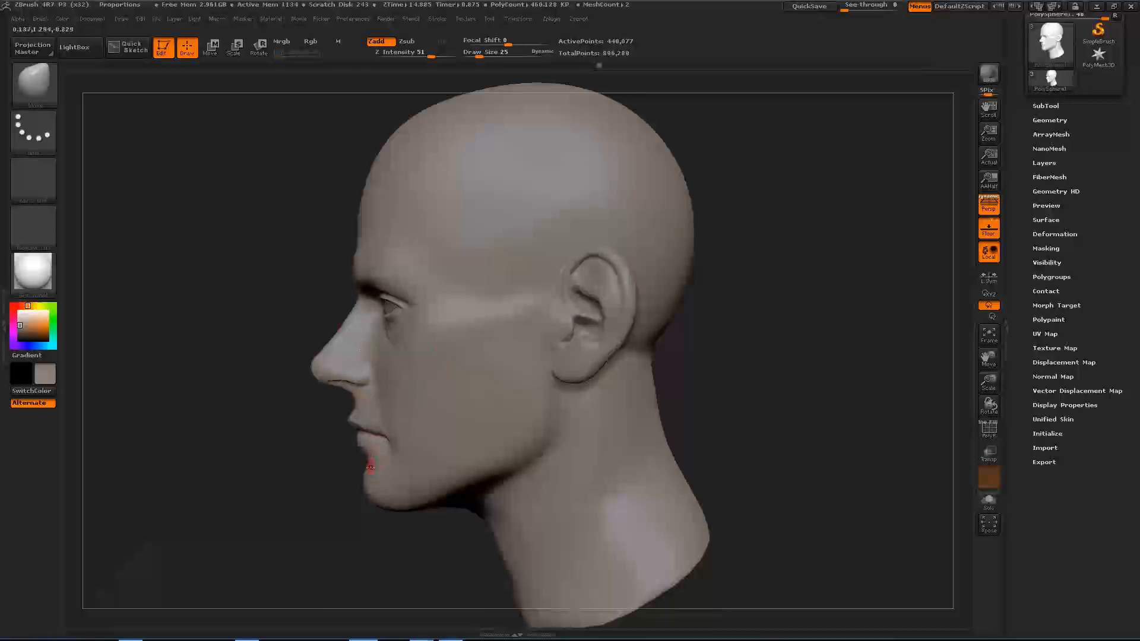
Step: Advance the undo history to entry 1752 in side view, through the shortened nose and repositioned ear
mouse_move(600, 63)
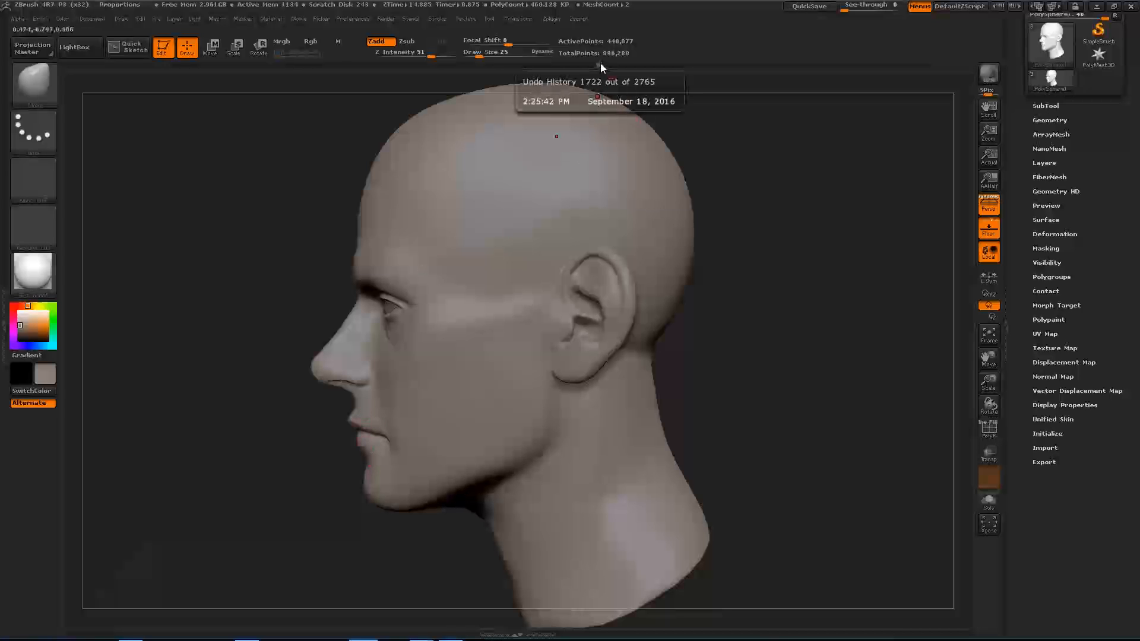
drag(601, 63, 607, 63)
key(ctrl+shift+z)
key(ctrl+z)
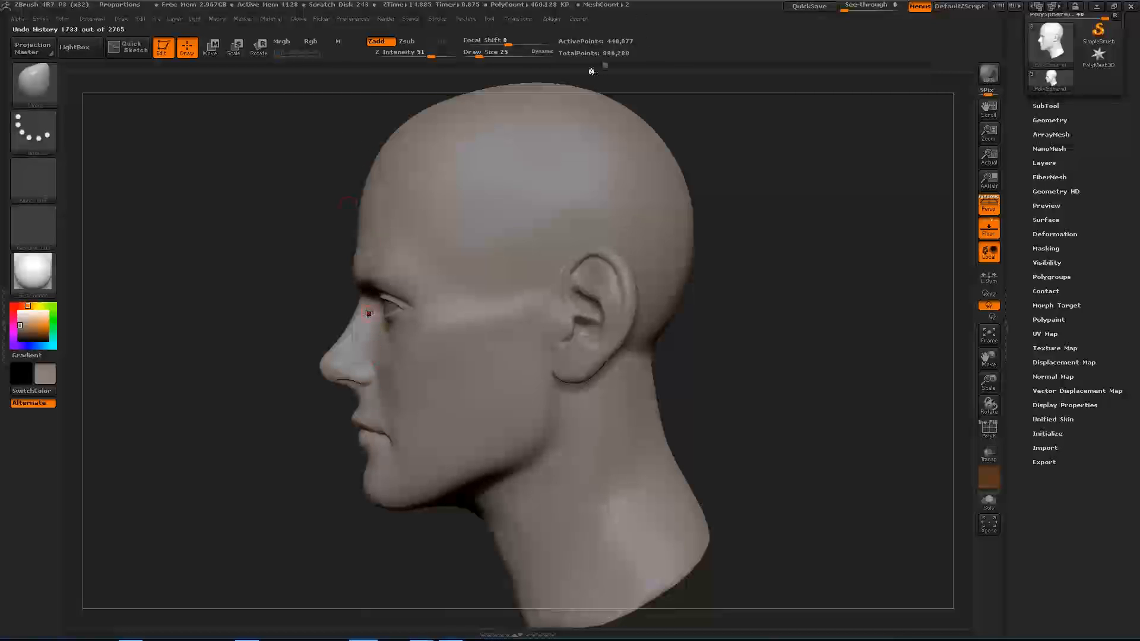
drag(605, 64, 611, 65)
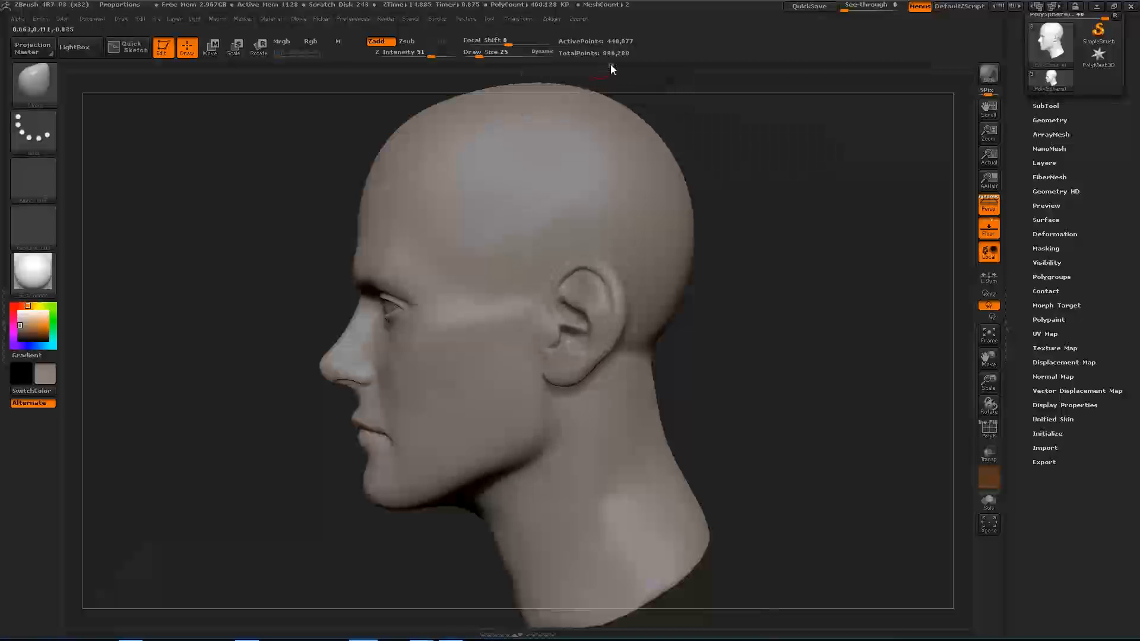
Step: Turn off perspective distortion and compare the ear placement before and after its move by stepping the undo history back and forward
click(989, 203)
shift+drag(852, 258, 860, 267)
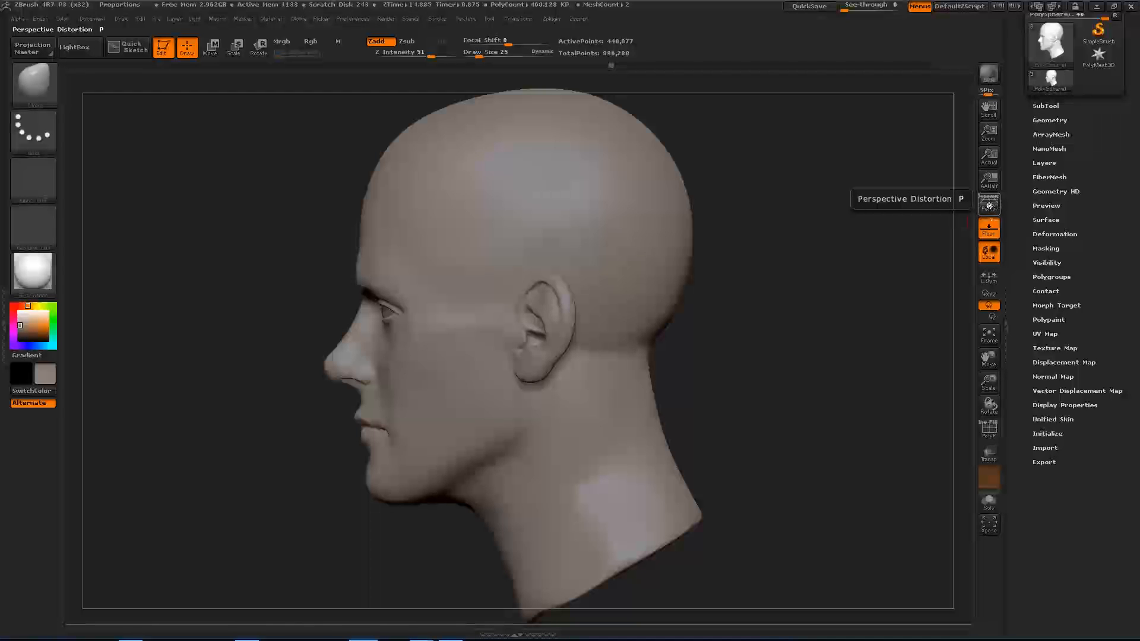
mouse_move(610, 66)
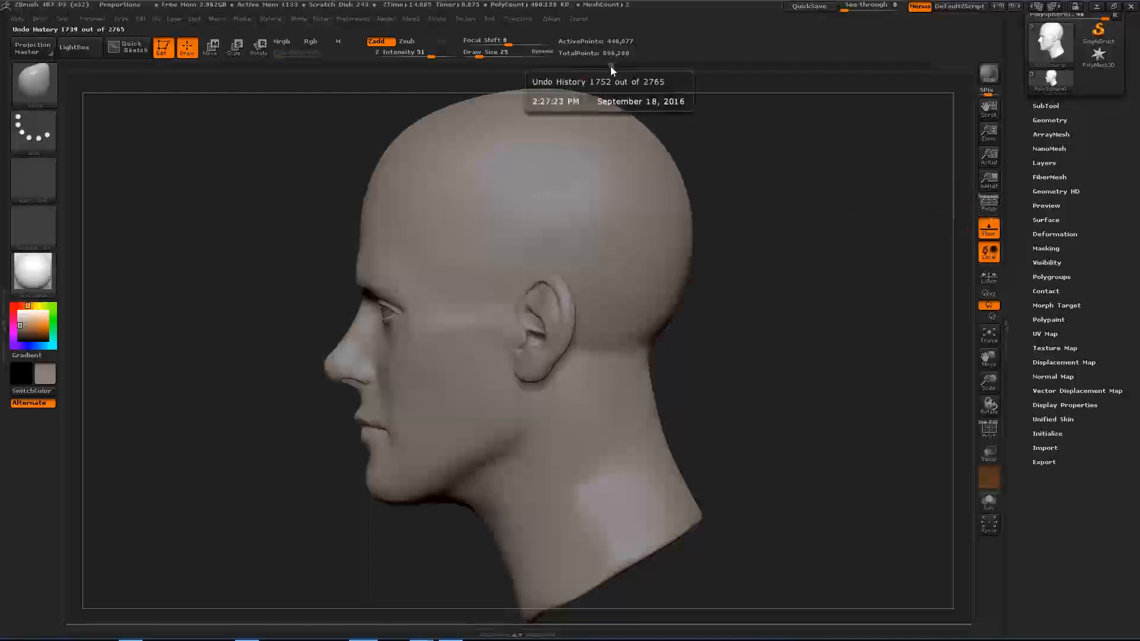
drag(609, 66, 603, 66)
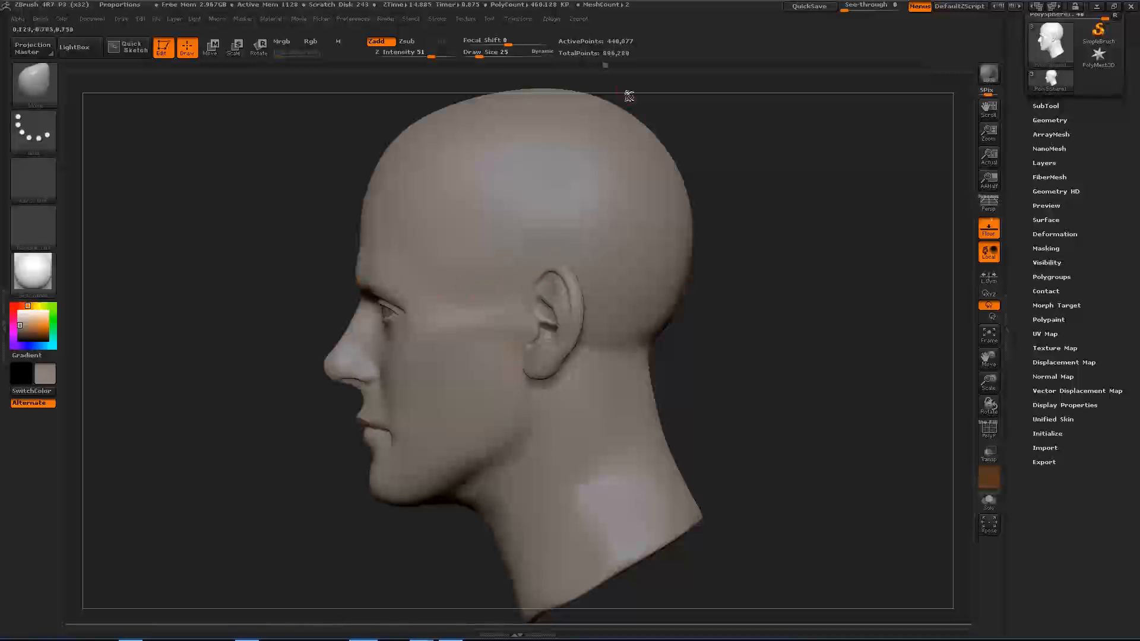
drag(606, 65, 615, 66)
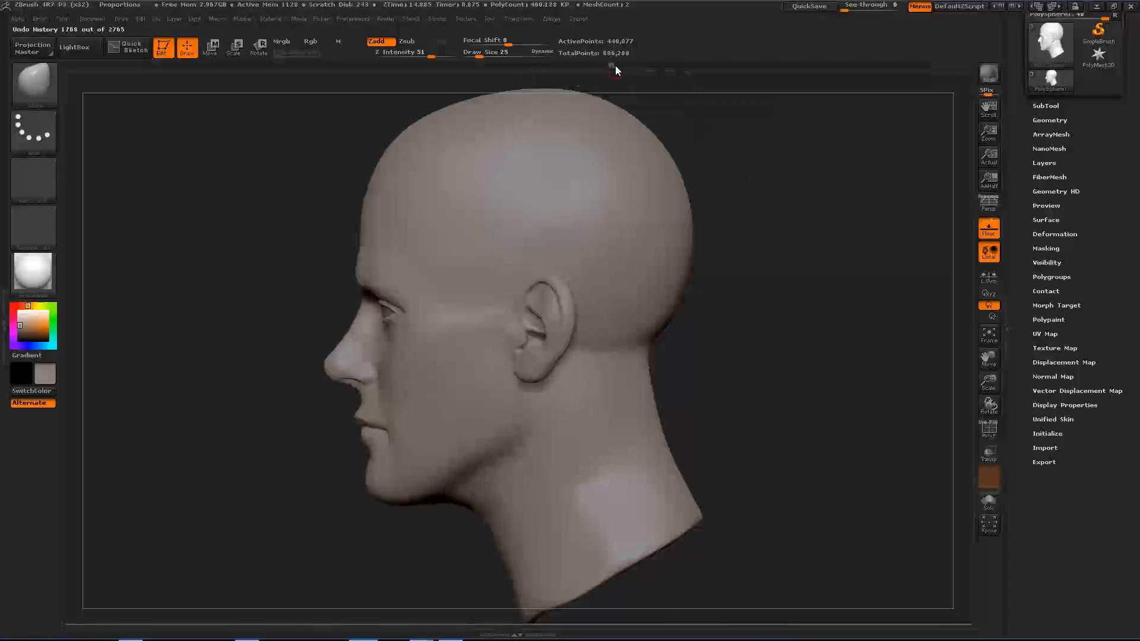
Step: Turn perspective distortion back on, advance the undo history in three-quarter view, and frame the whole head from the side
click(988, 204)
drag(879, 230, 967, 205)
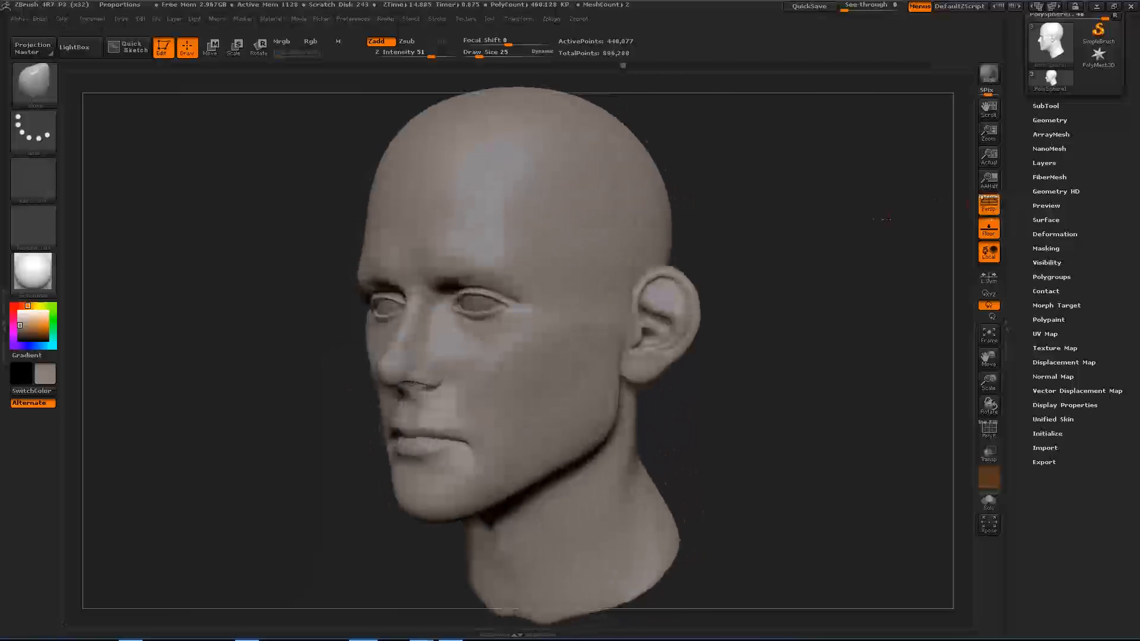
drag(629, 66, 632, 63)
drag(858, 322, 835, 319)
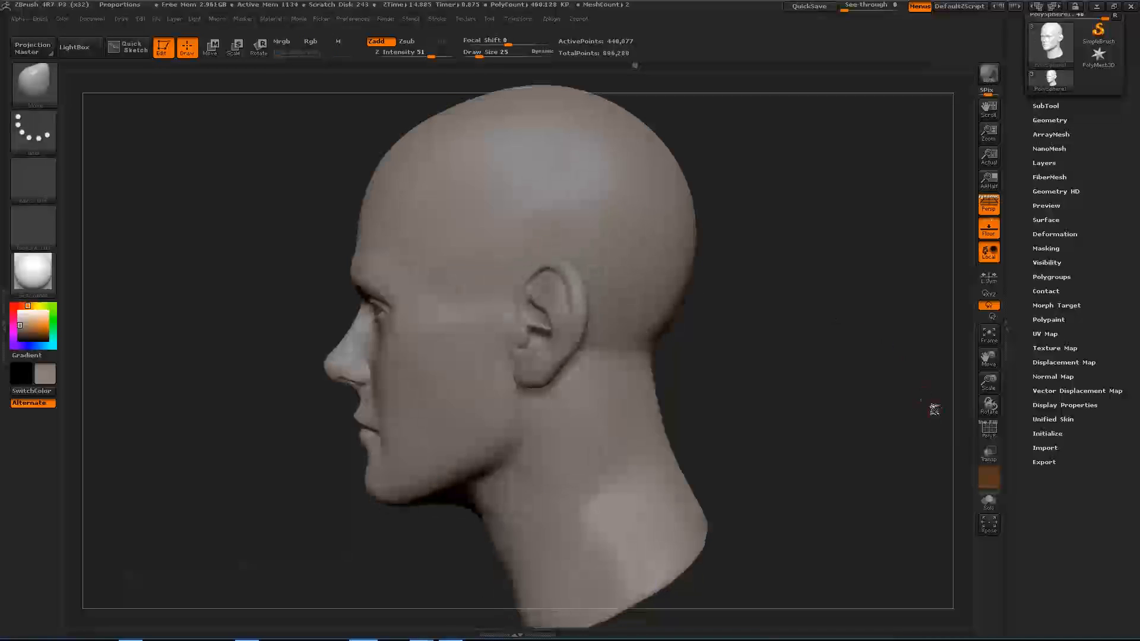
drag(989, 358, 984, 362)
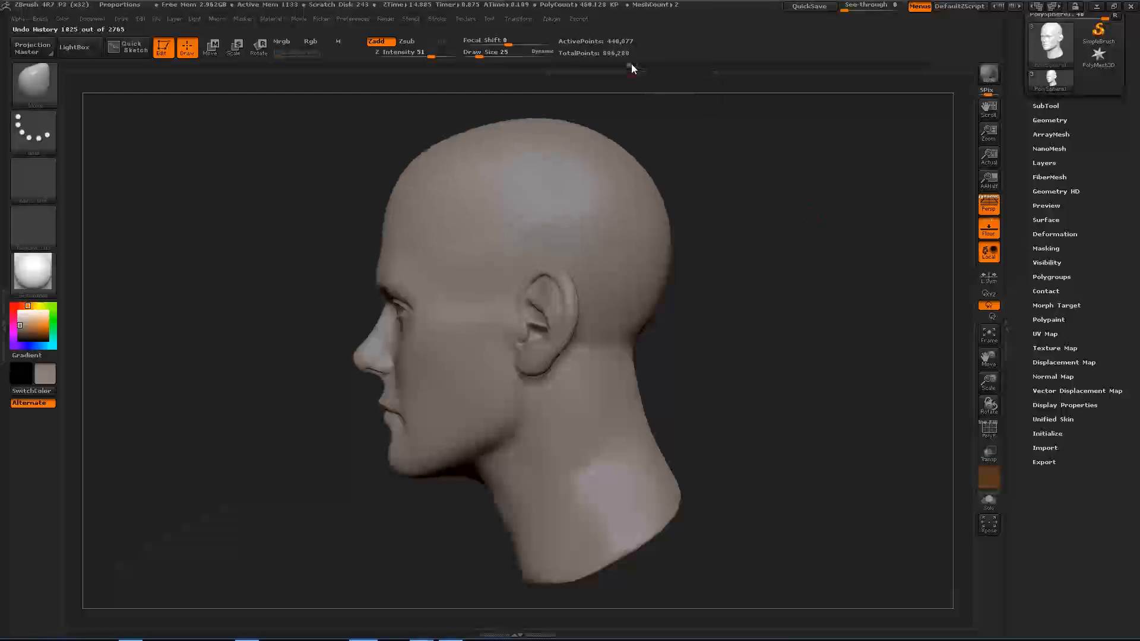
Step: Advance the undo history through the reshaping of the crown, and examine the head from several angles
drag(628, 63, 636, 63)
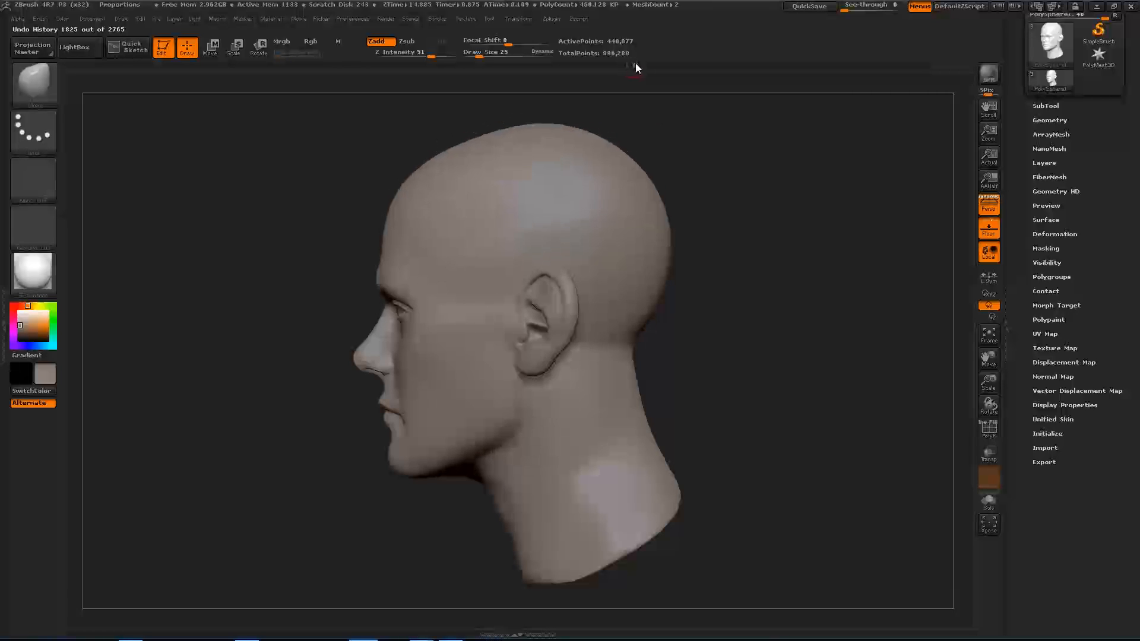
drag(643, 63, 646, 63)
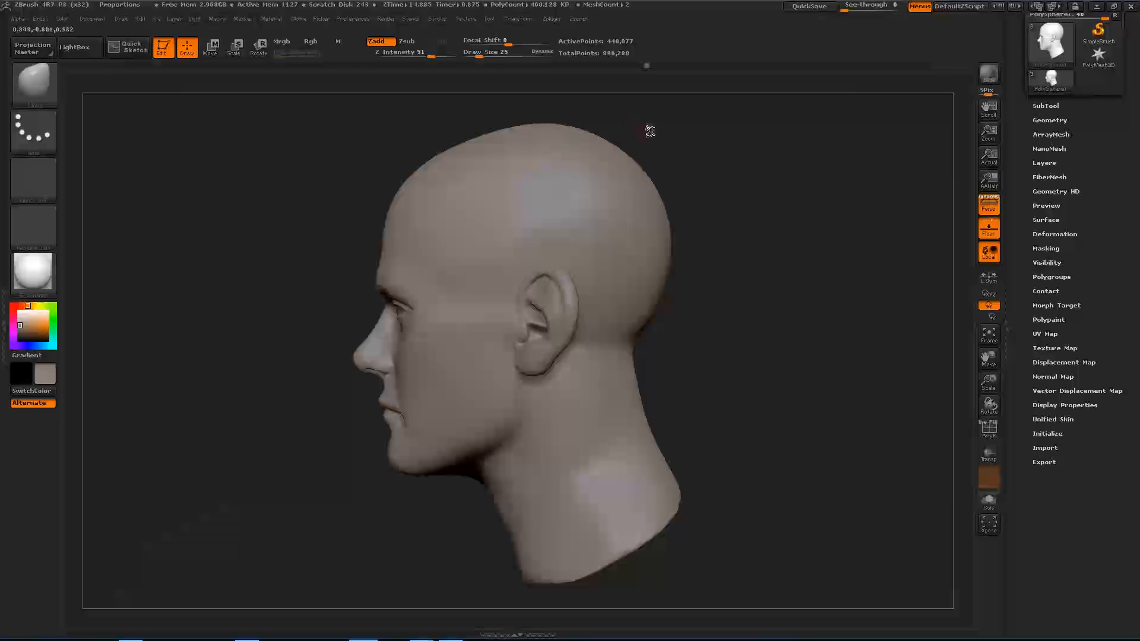
drag(675, 191, 670, 342)
drag(738, 435, 735, 300)
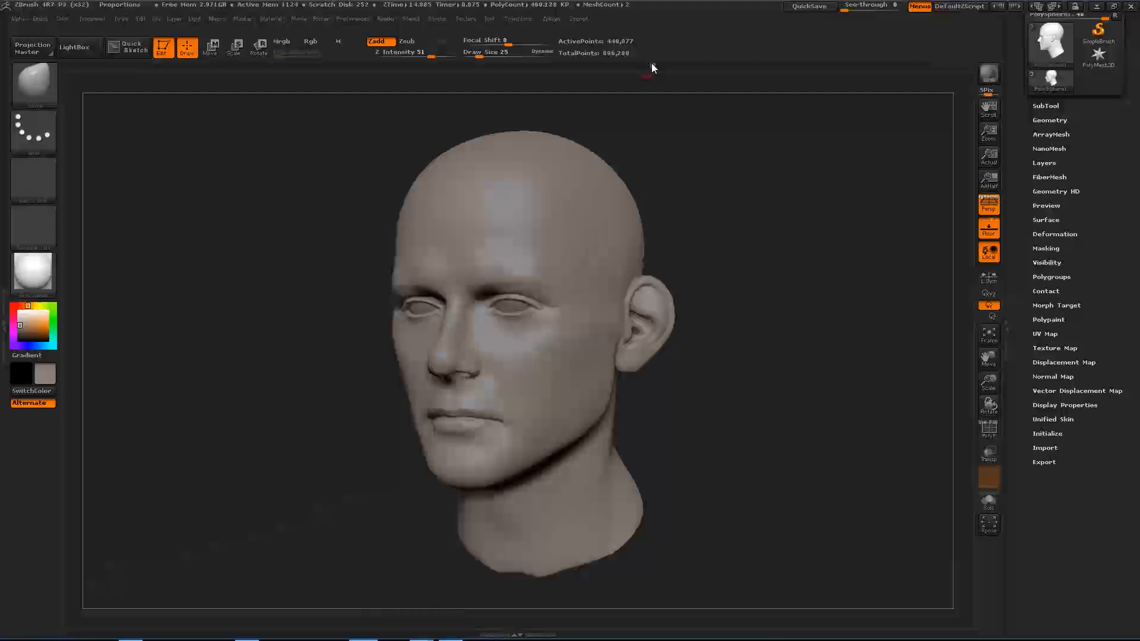
Step: Advance the undo history through the ear reduction to entry 2043, reaching the narrowed head in close front view
click(653, 64)
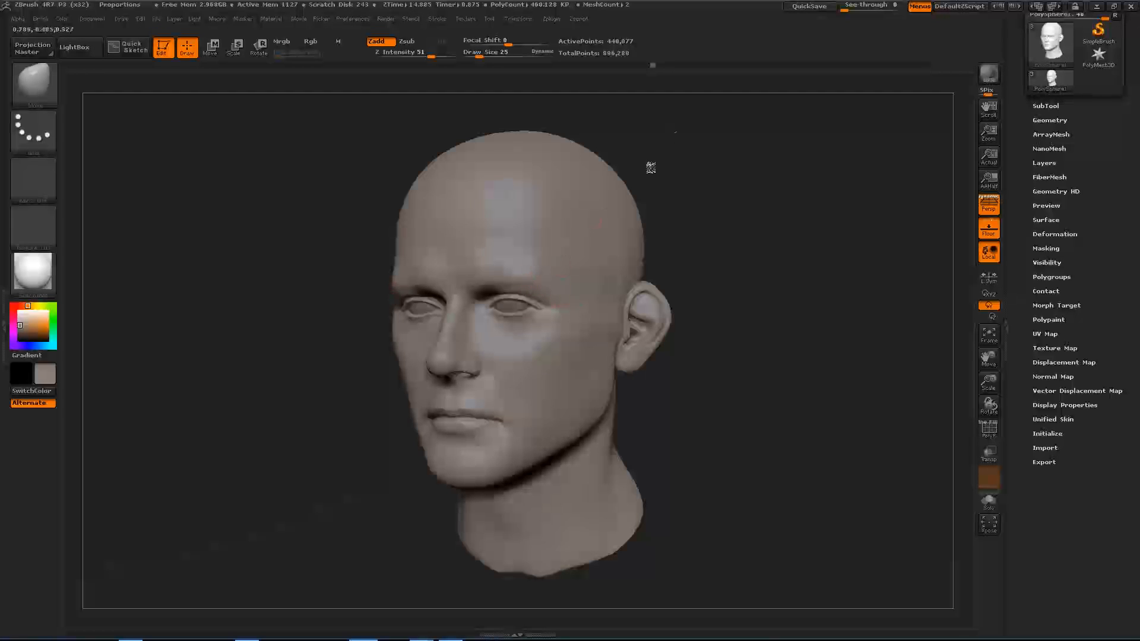
mouse_move(653, 63)
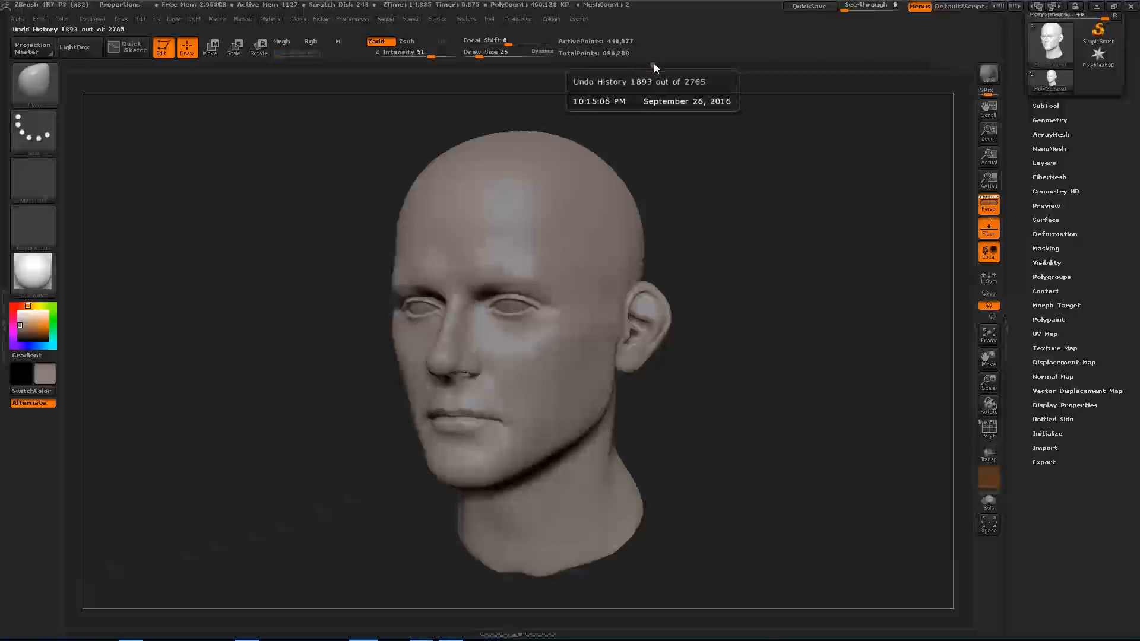
drag(655, 59, 695, 63)
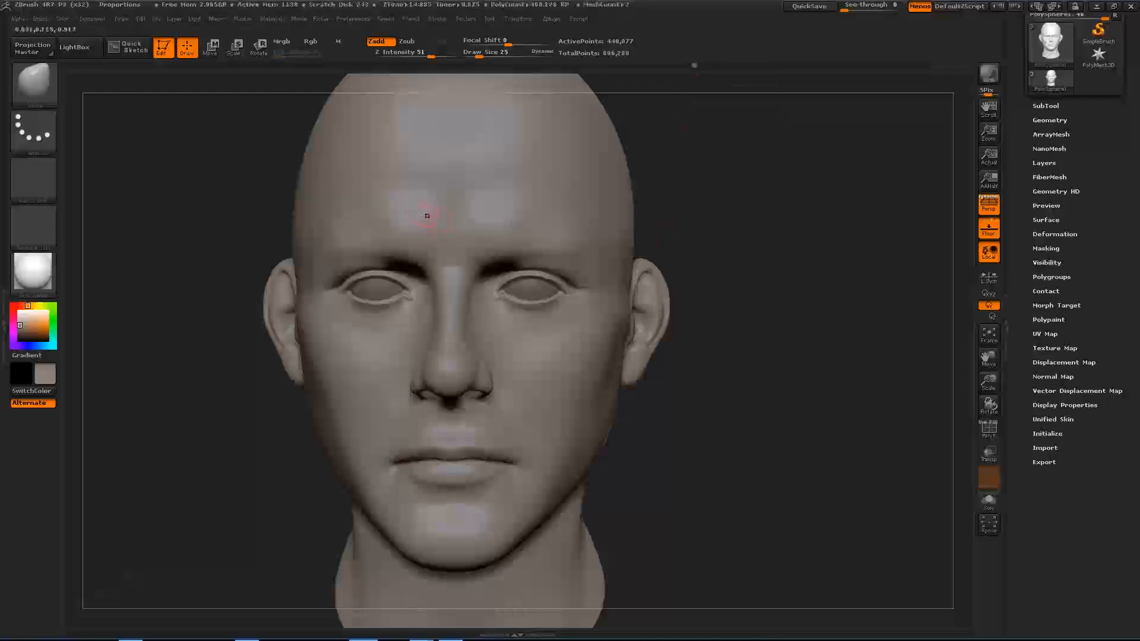
Step: Draw a horizontal transpose line from the middle of the forehead out past the side of the head
key(w)
drag(410, 216, 540, 216)
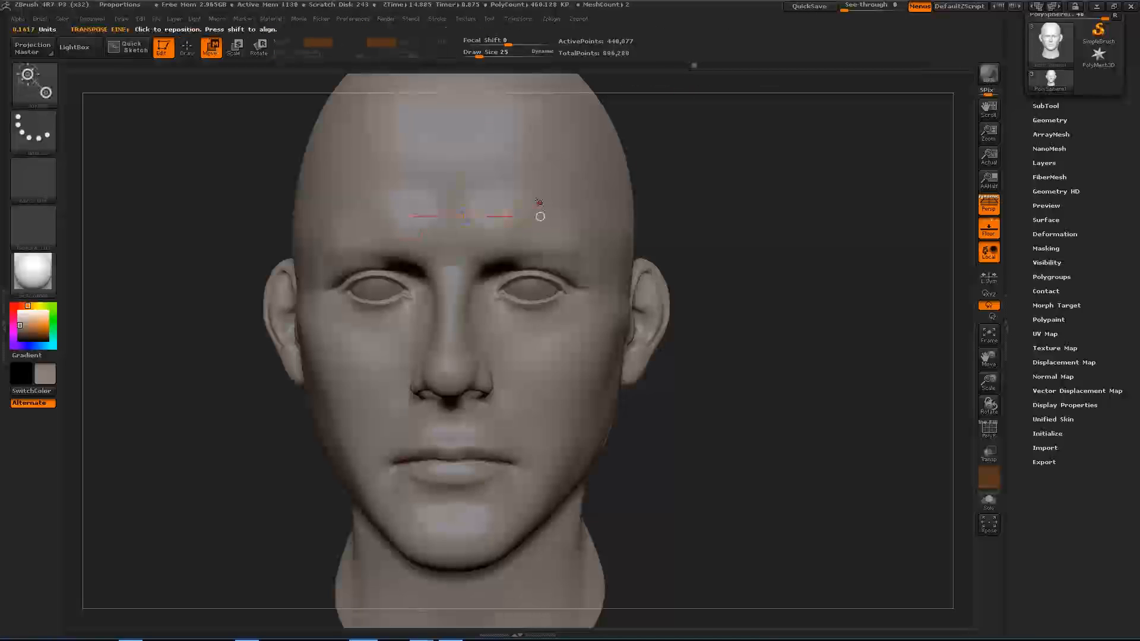
drag(454, 184, 724, 184)
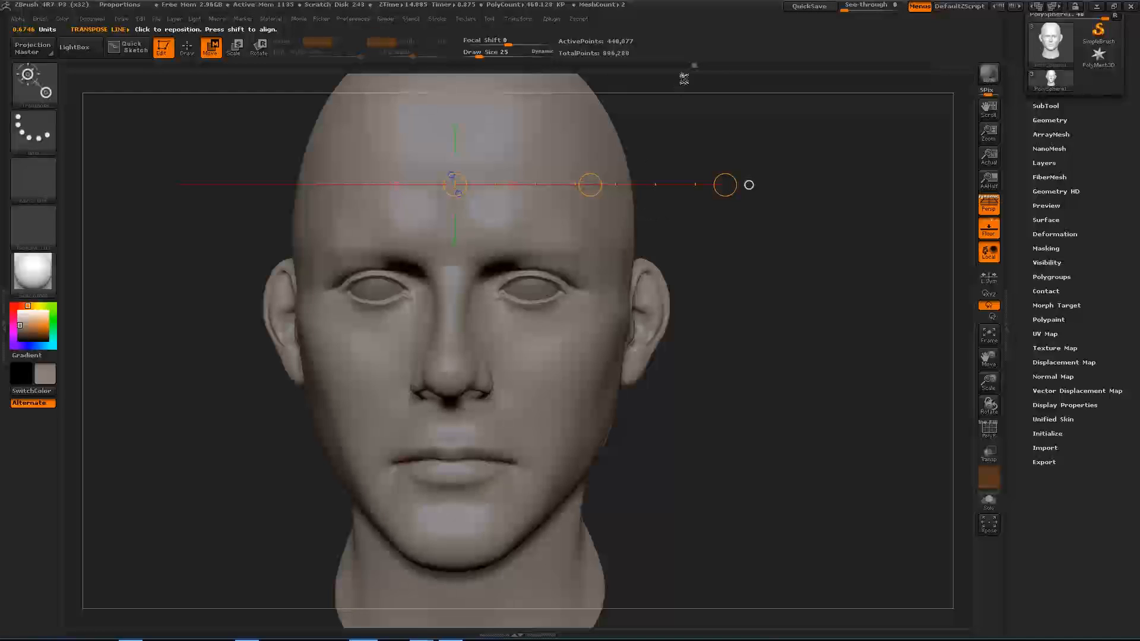
Step: Return to Draw mode and compare the wider and narrowed head by stepping the undo history back and forward
mouse_move(694, 64)
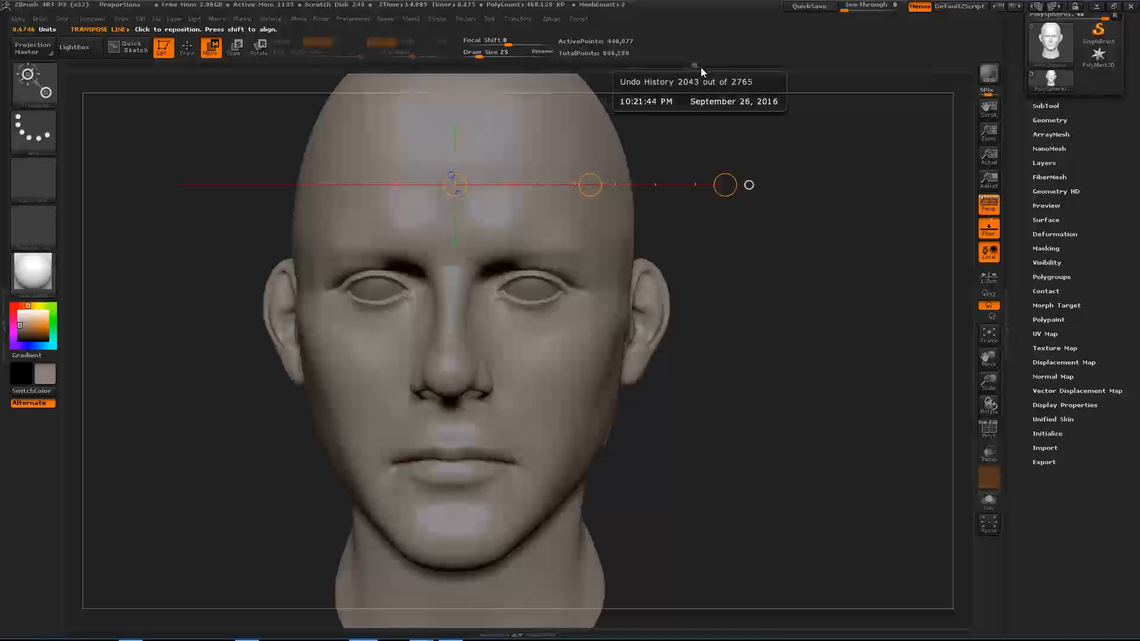
key(q)
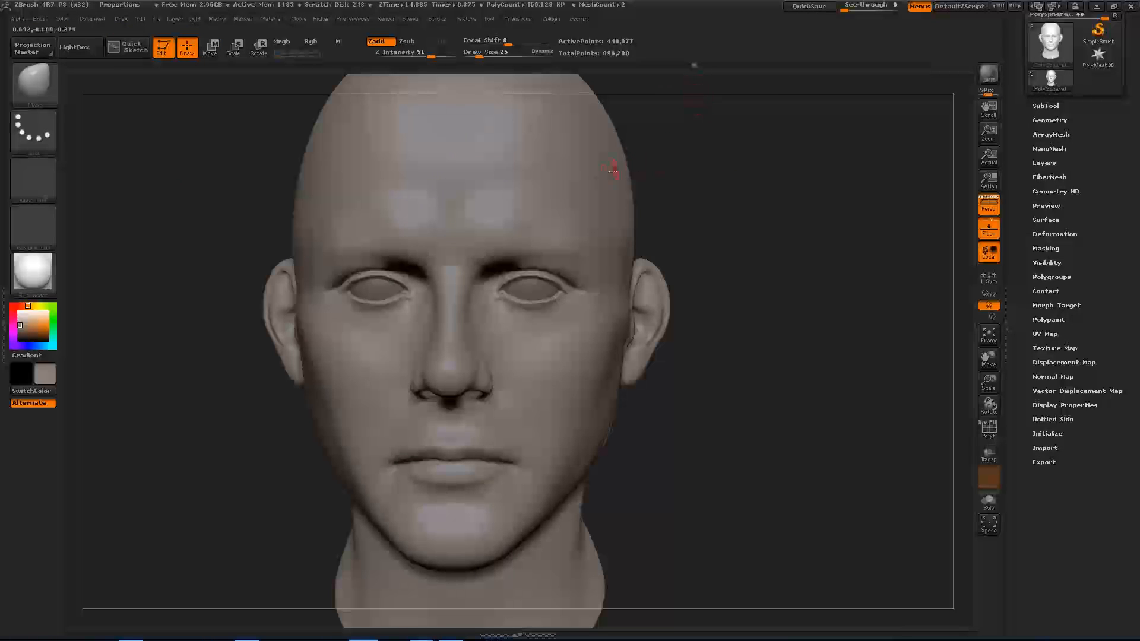
click(688, 67)
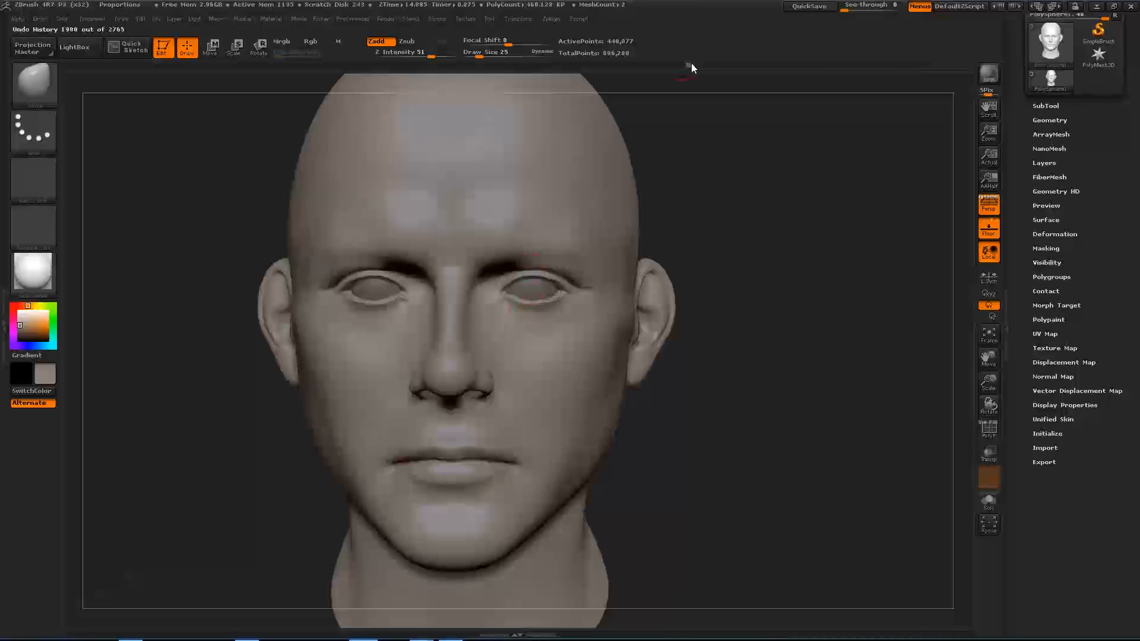
drag(693, 62, 699, 62)
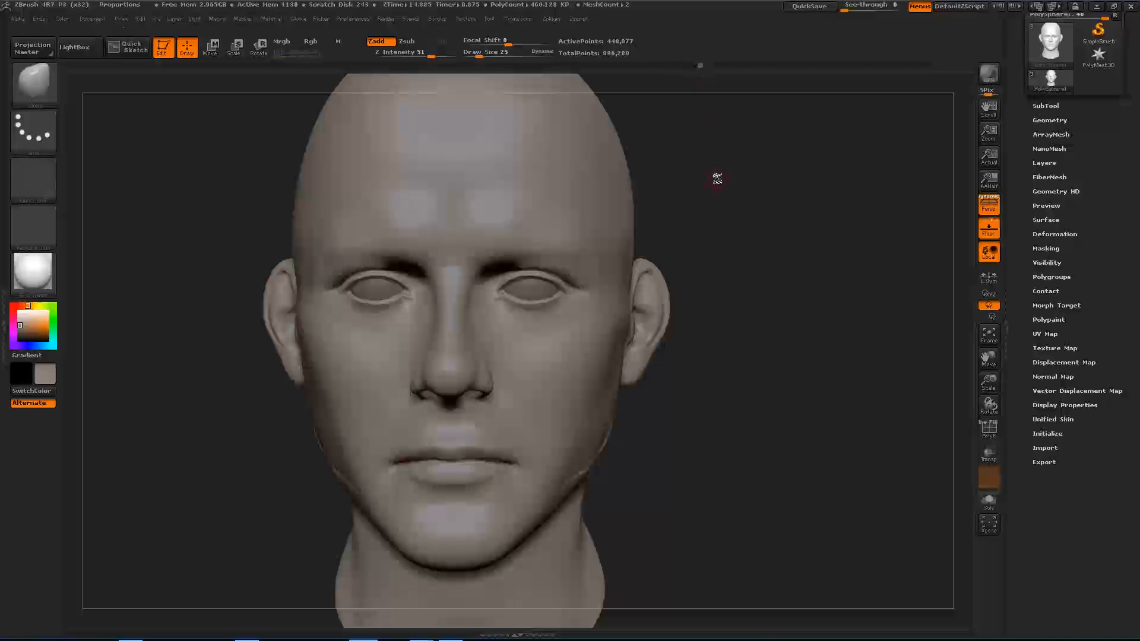
Step: Advance the undo history through the final refinements to its last entry, 2765, with the head in three-quarter view
mouse_move(716, 183)
mouse_down()
mouse_move(734, 186)
mouse_move(731, 173)
mouse_move(720, 184)
mouse_up()
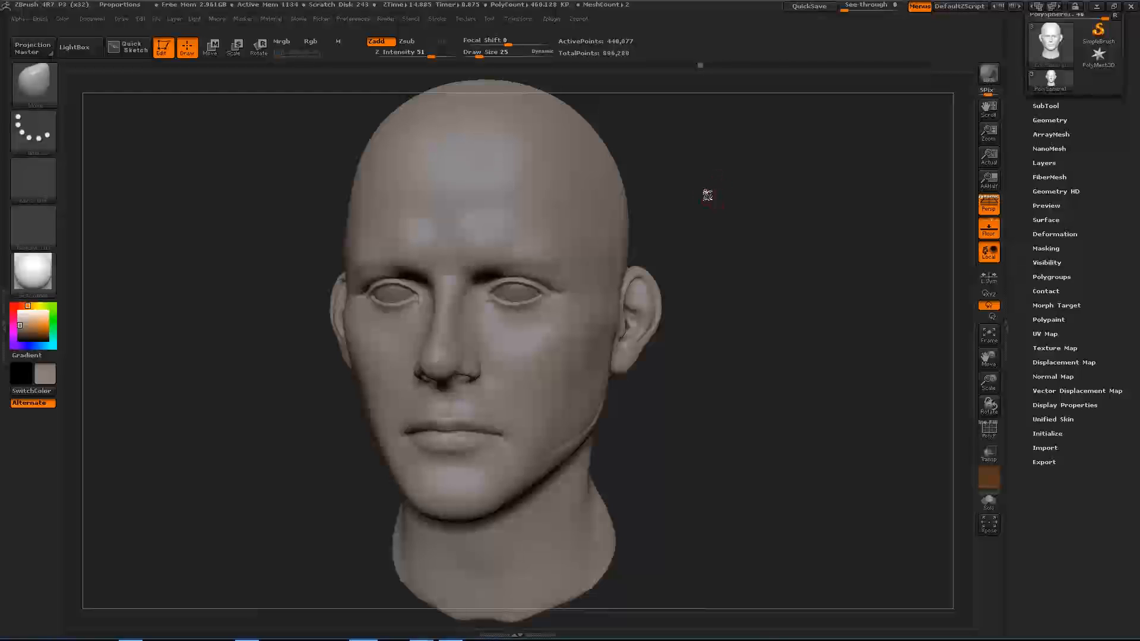
click(707, 65)
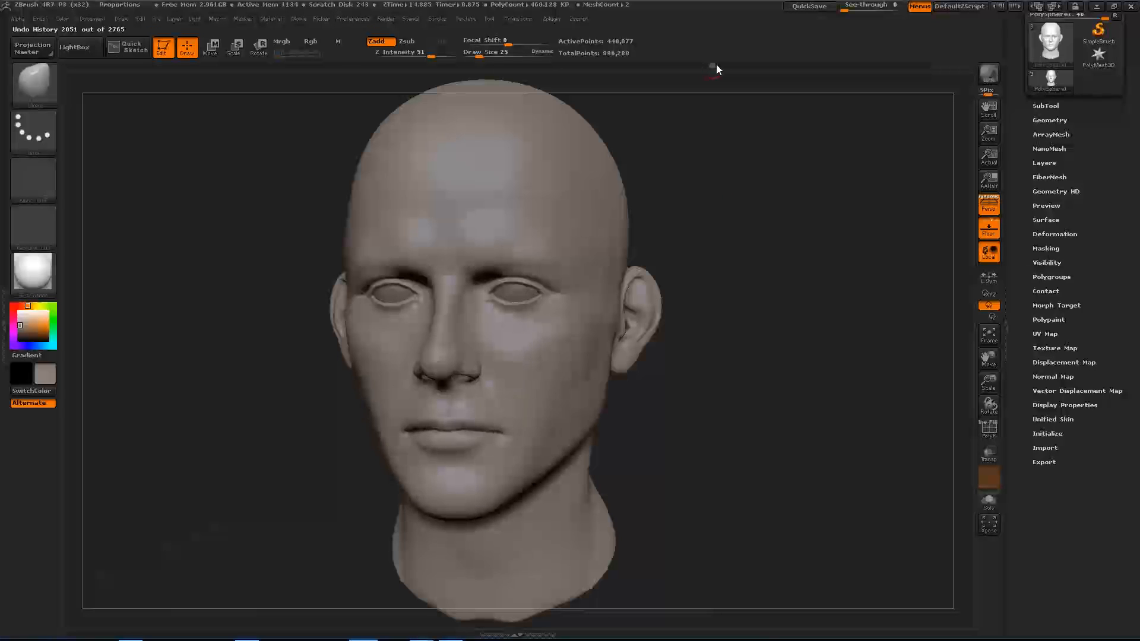
drag(721, 65, 729, 64)
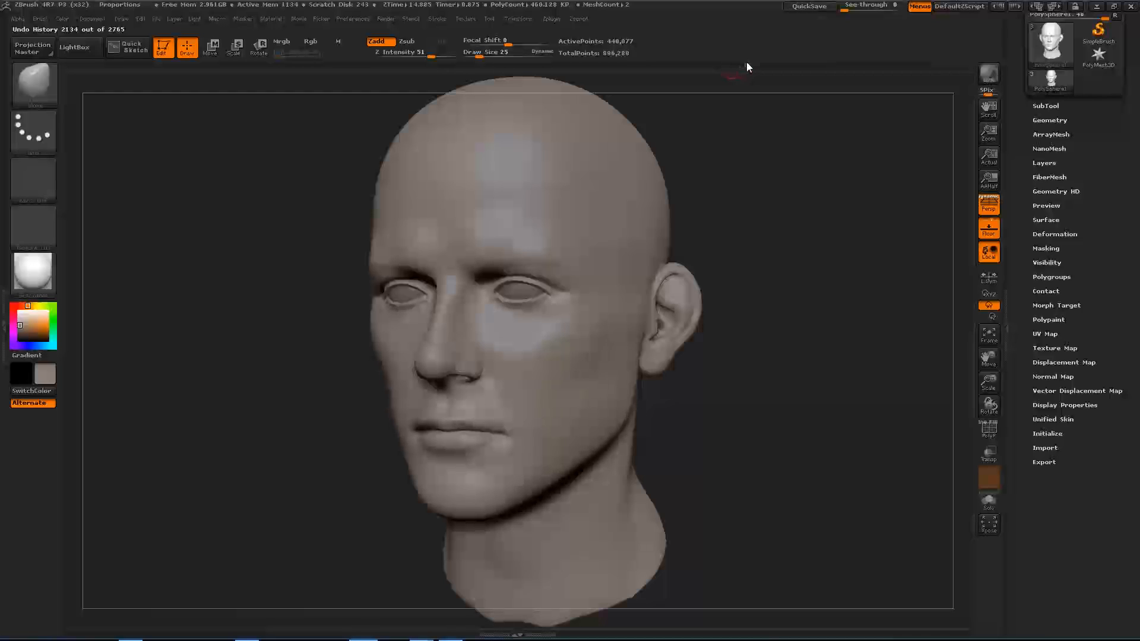
click(778, 66)
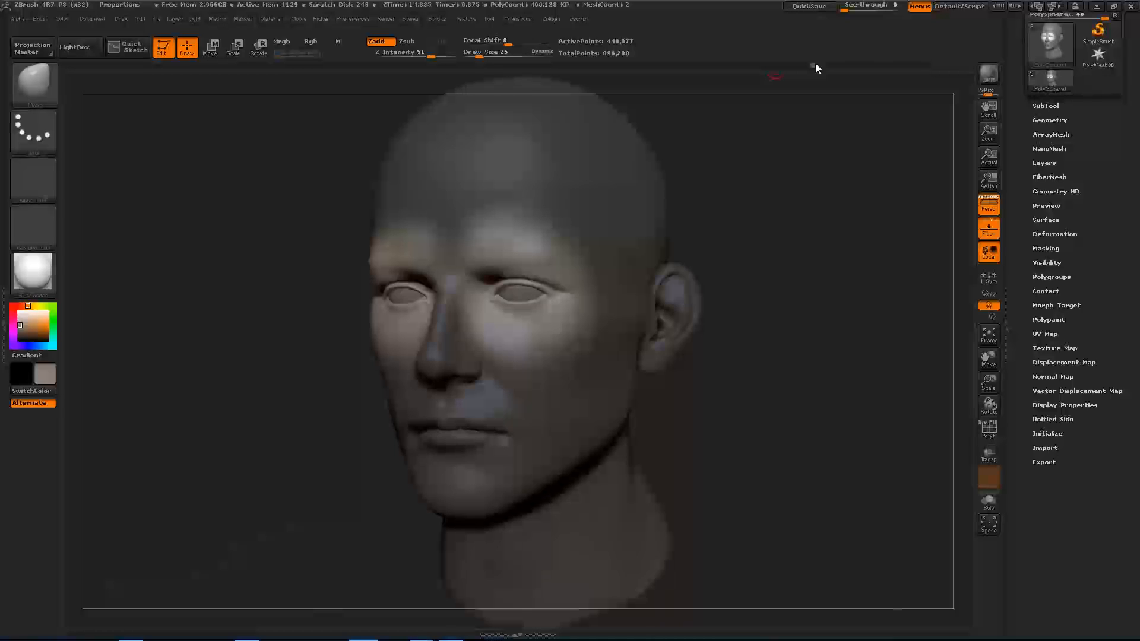
drag(816, 63, 902, 73)
drag(912, 73, 929, 70)
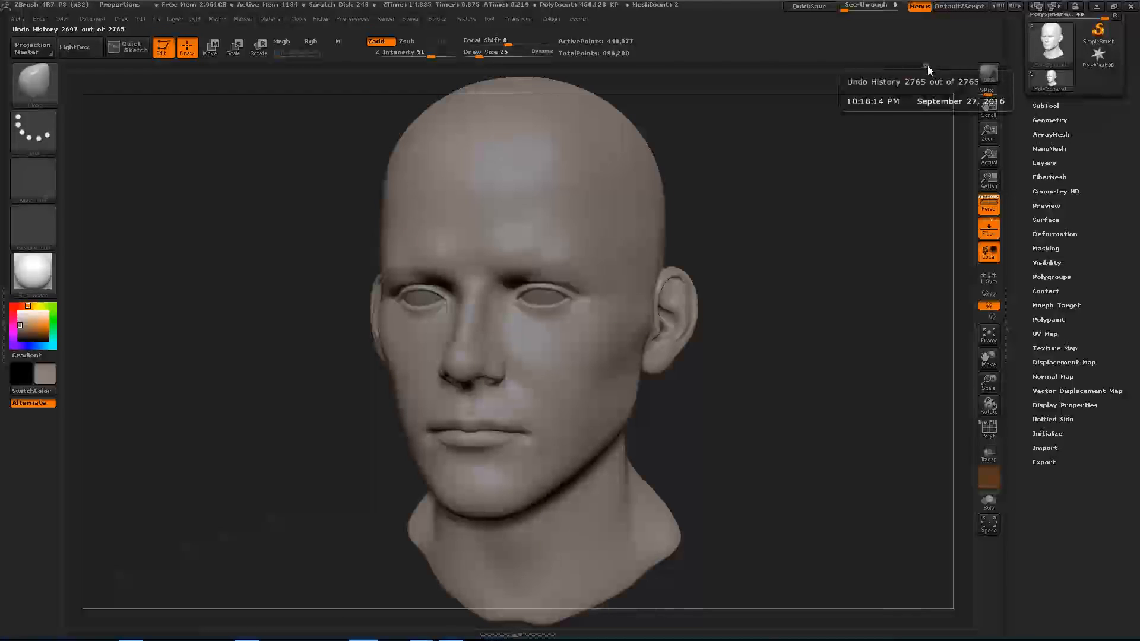
Step: Step the undo history back to entry 2697 and forward to the end, comparing the final adjustments from the front
drag(922, 69, 910, 70)
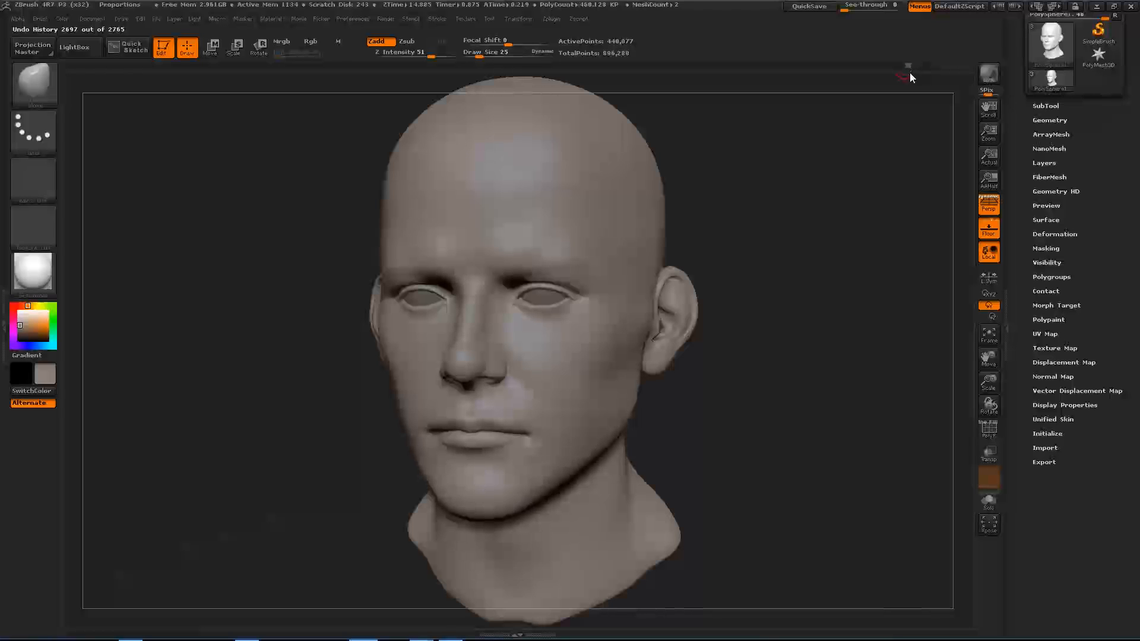
drag(869, 195, 926, 196)
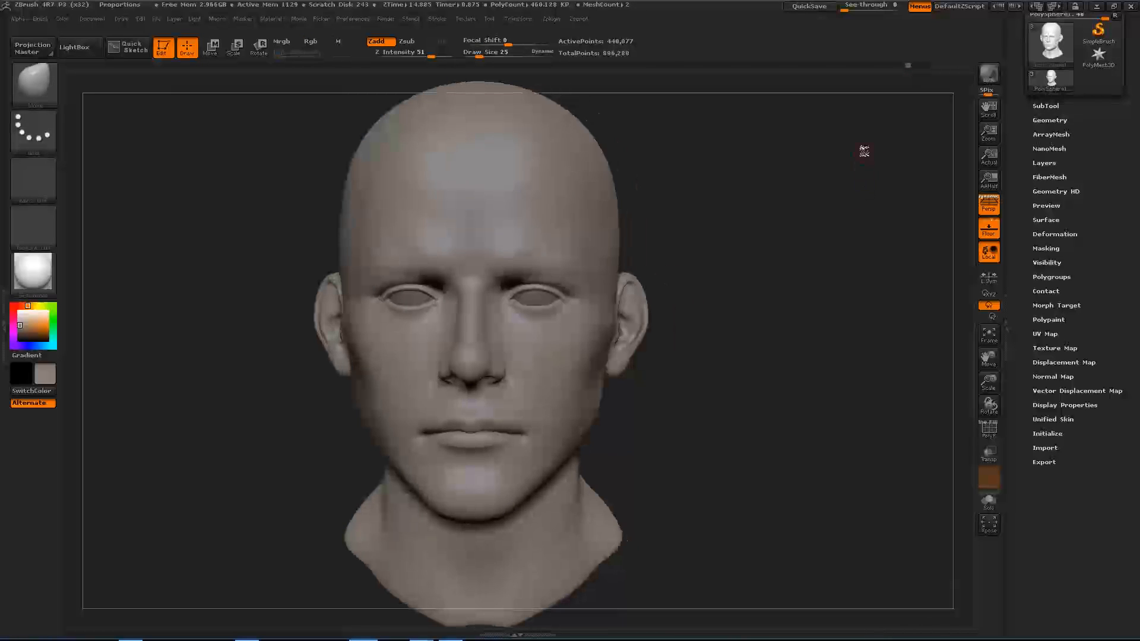
drag(913, 70, 931, 72)
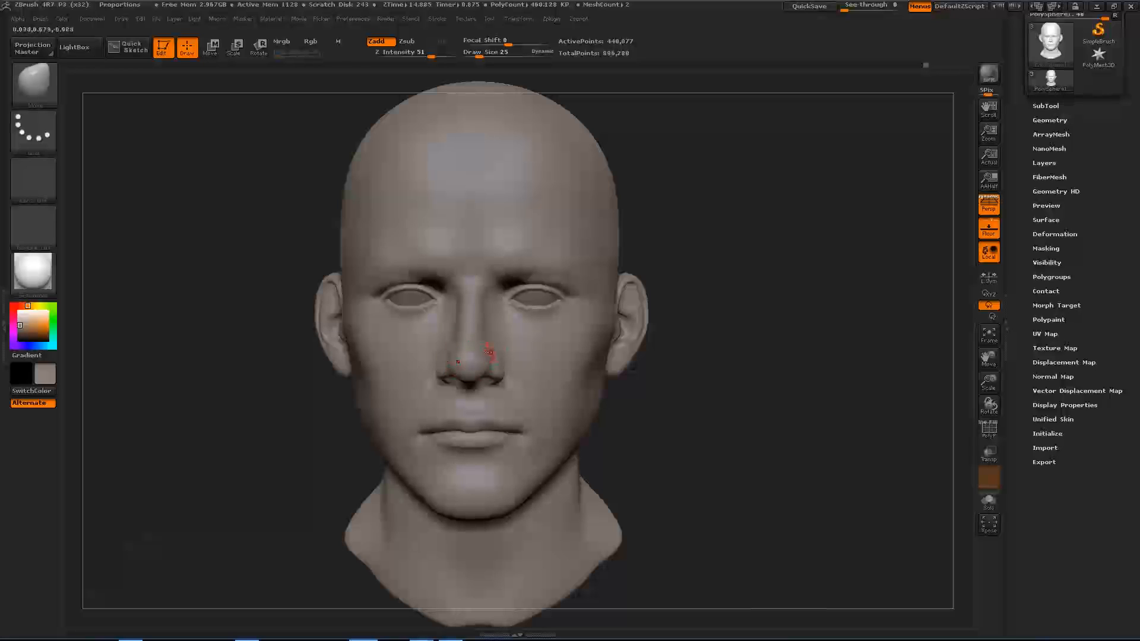
Step: Examine the finished head from three-quarter, front and profile views, checking the face, ears and skull shape
mouse_move(924, 70)
drag(705, 232, 783, 335)
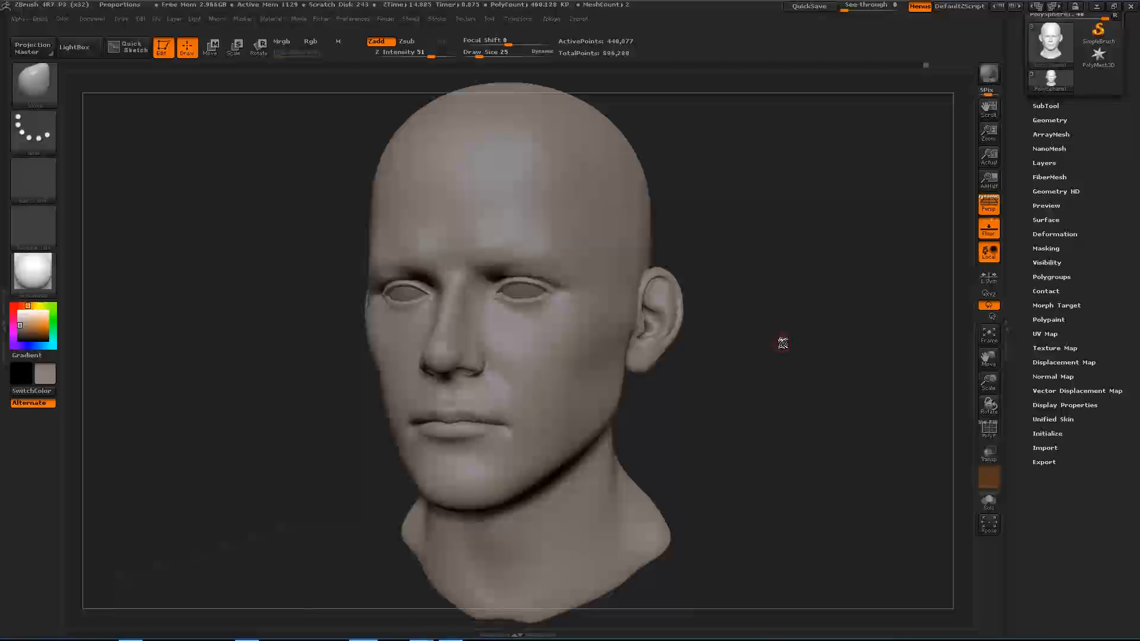
shift+drag(776, 336, 746, 331)
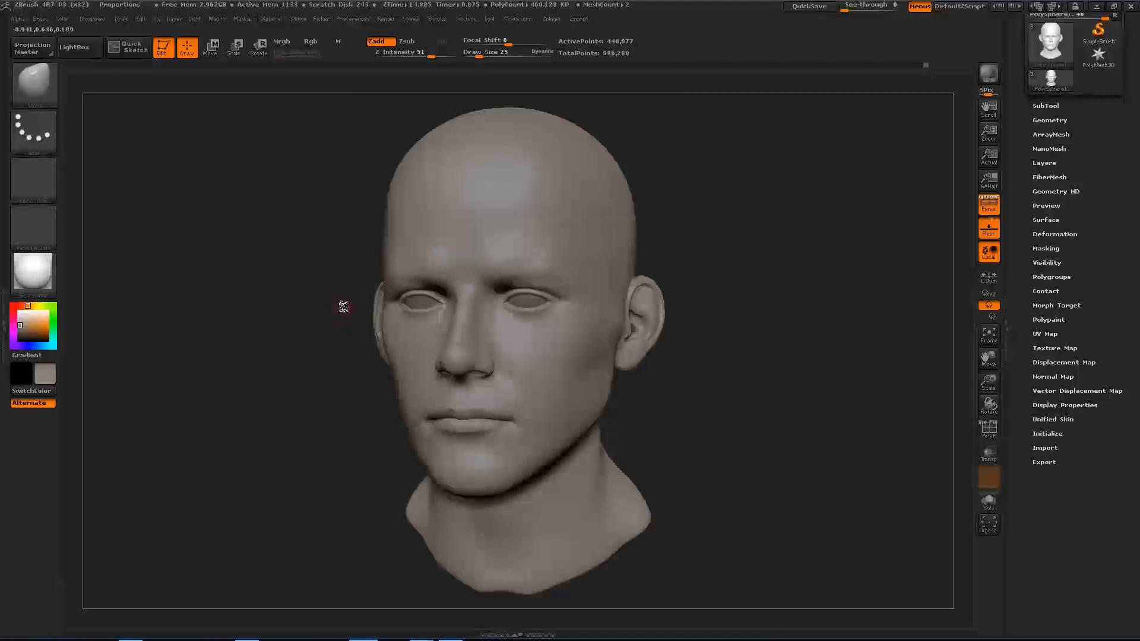
drag(341, 309, 346, 308)
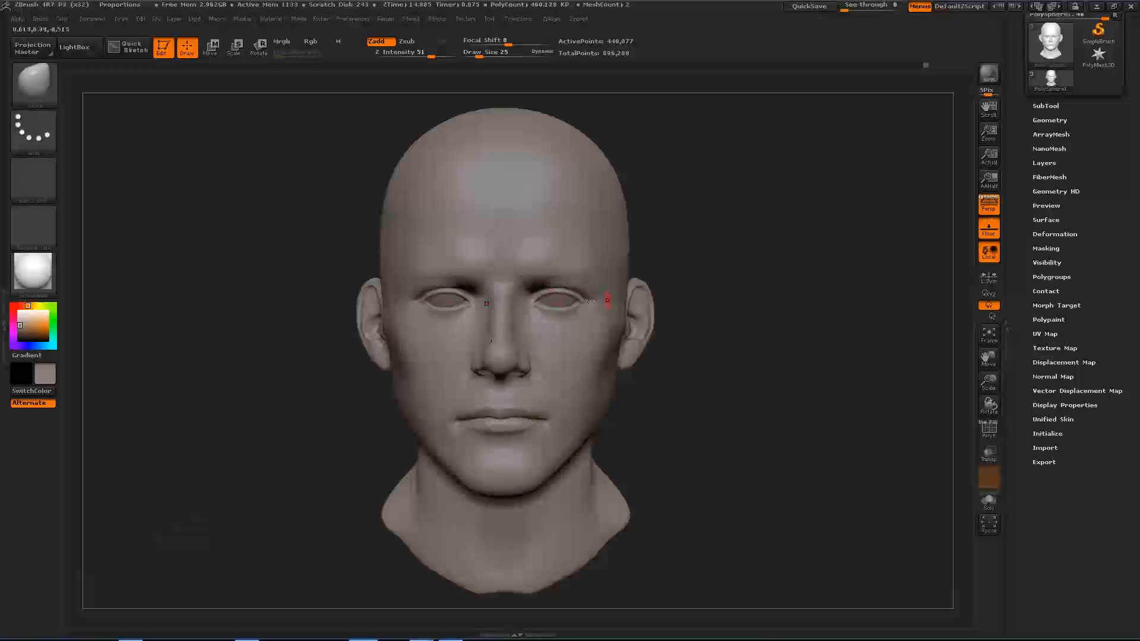
right_drag(475, 316, 341, 226)
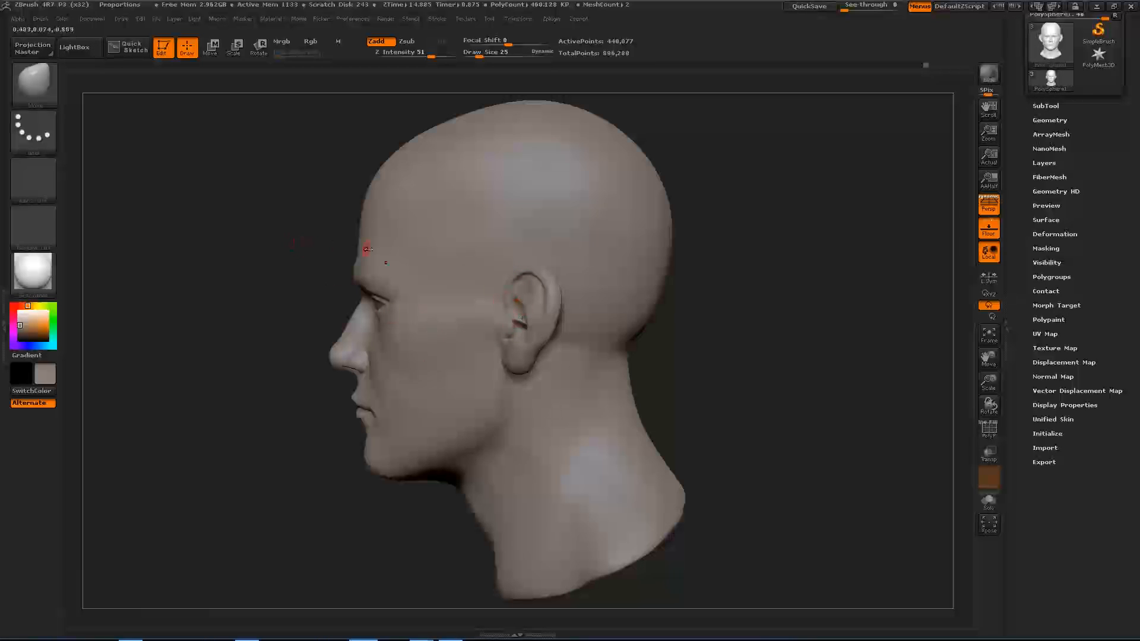
drag(315, 245, 334, 249)
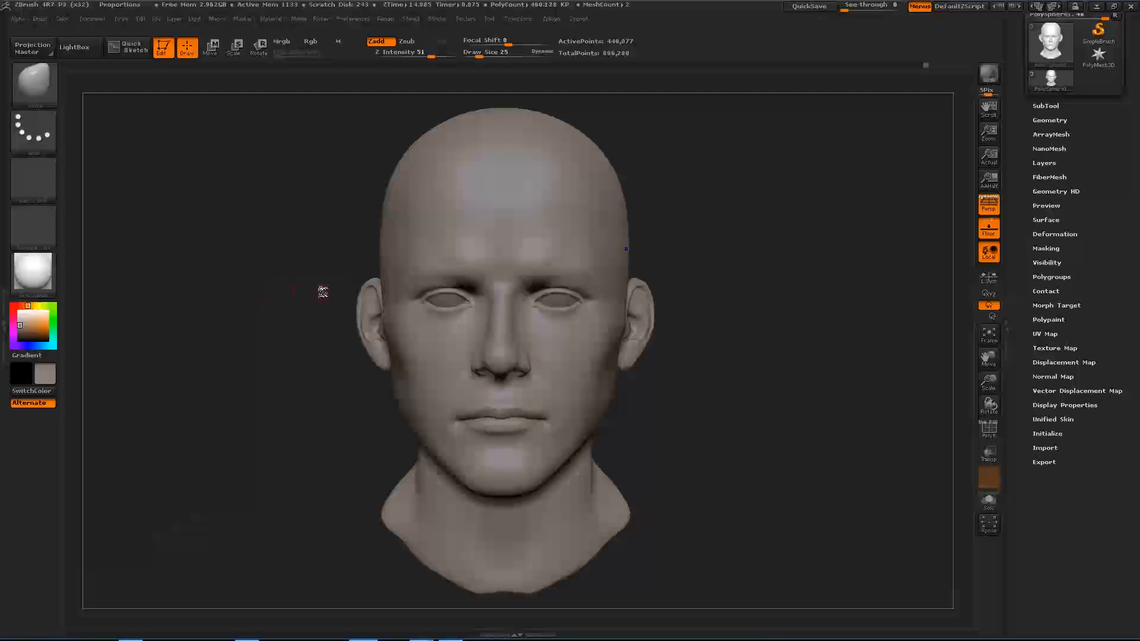
drag(321, 295, 303, 291)
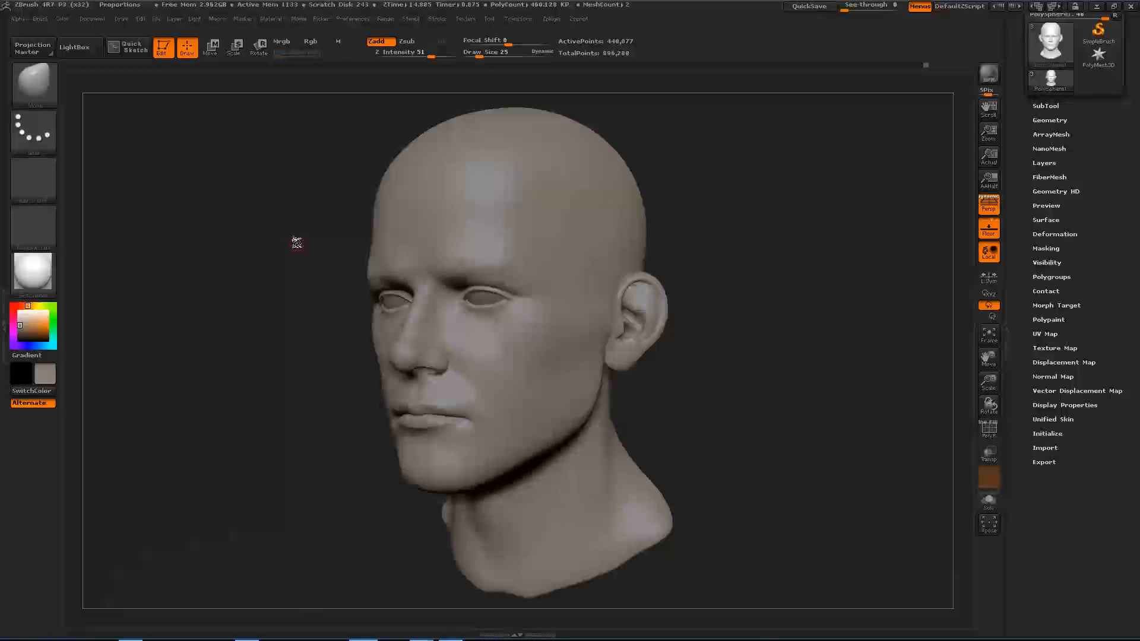
drag(297, 238, 891, 148)
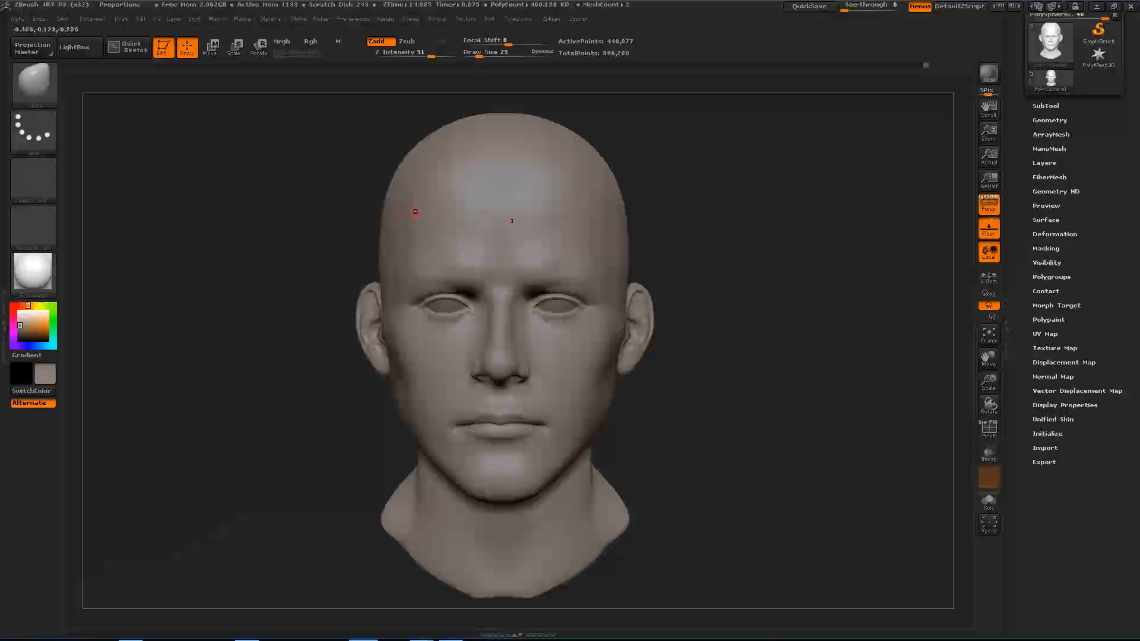
Step: Draw a horizontal transpose line from the middle of the forehead past the side of the head, and turn off perspective
key(w)
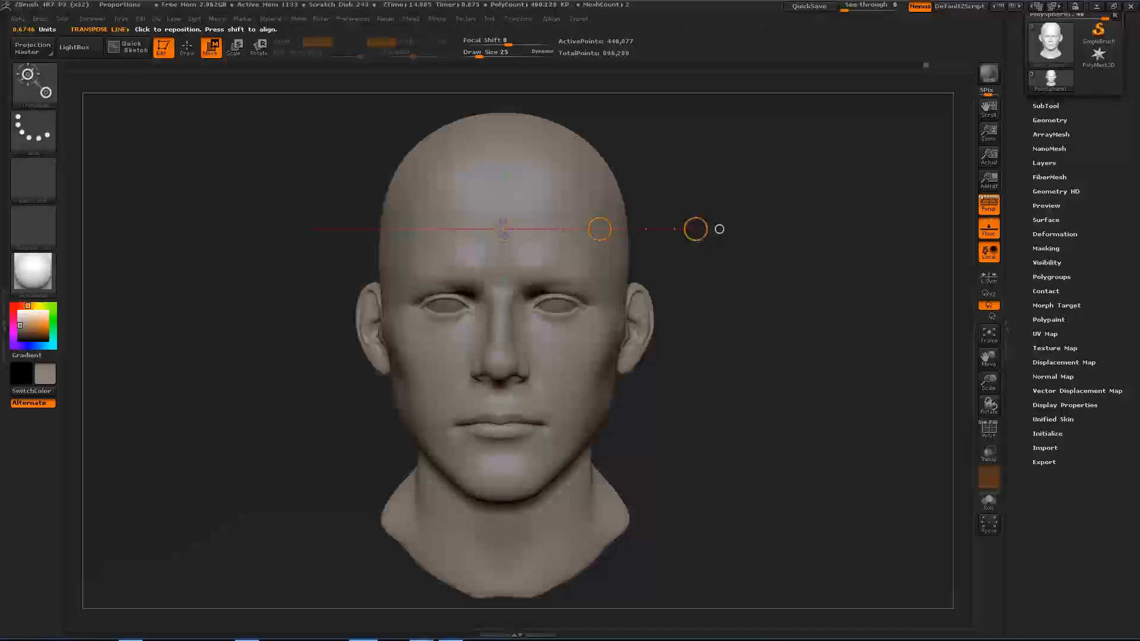
drag(719, 229, 281, 230)
click(988, 202)
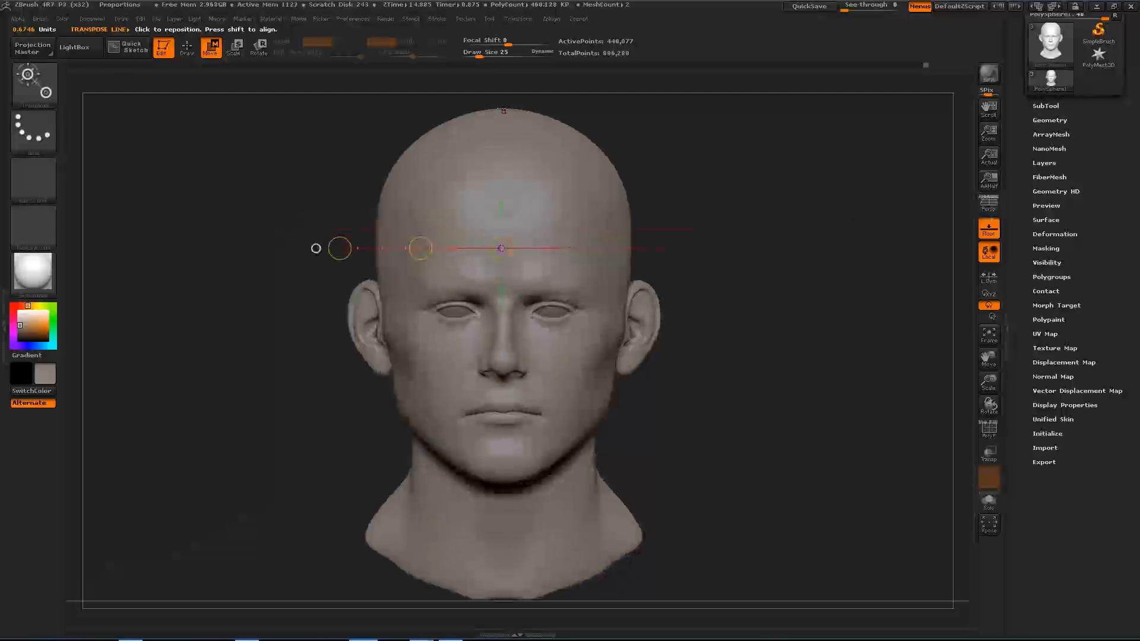
Step: Draw a vertical transpose line down the face's centerline from the top of the skull to the chin
drag(503, 110, 503, 507)
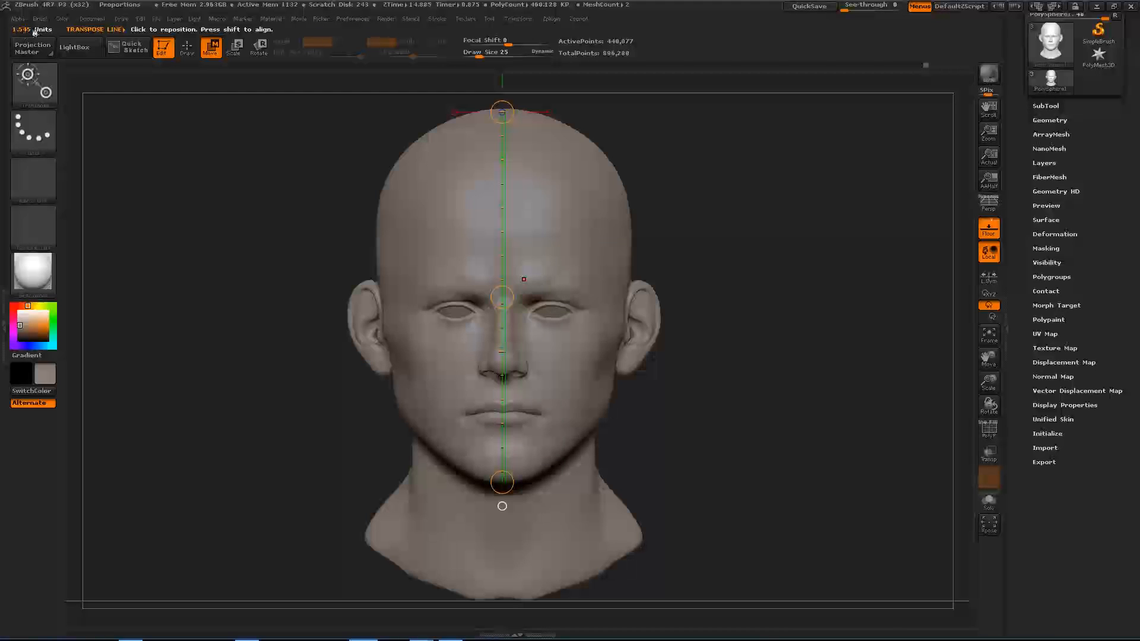
drag(509, 102, 510, 98)
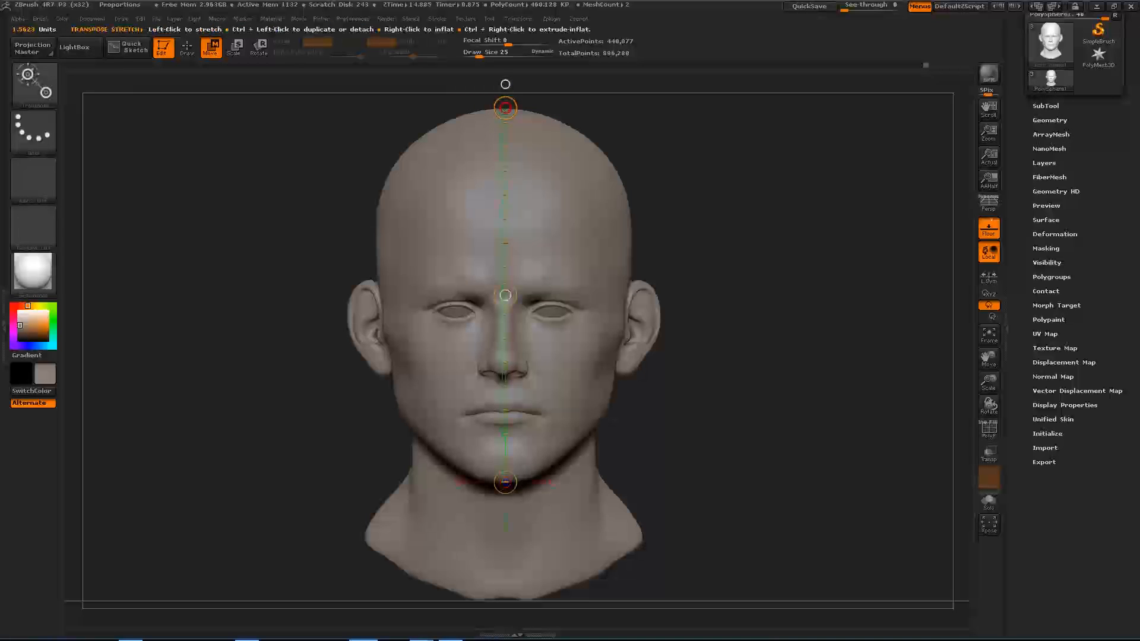
drag(511, 102, 507, 102)
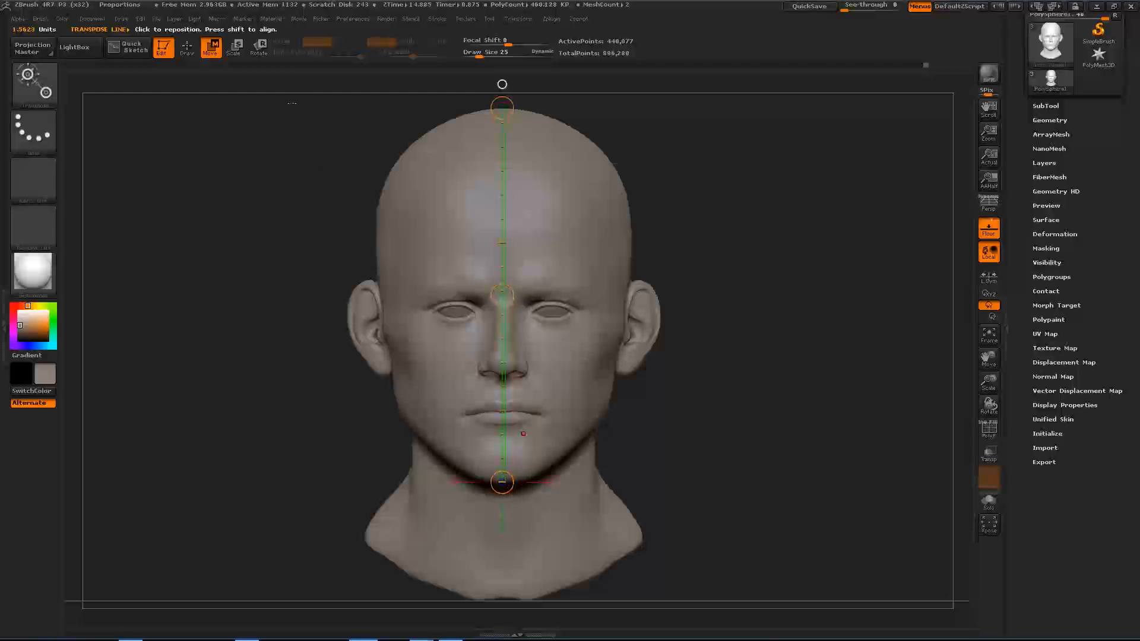
Step: Set the transpose units' calibration distance to 1 for the crown-to-chin line
click(353, 20)
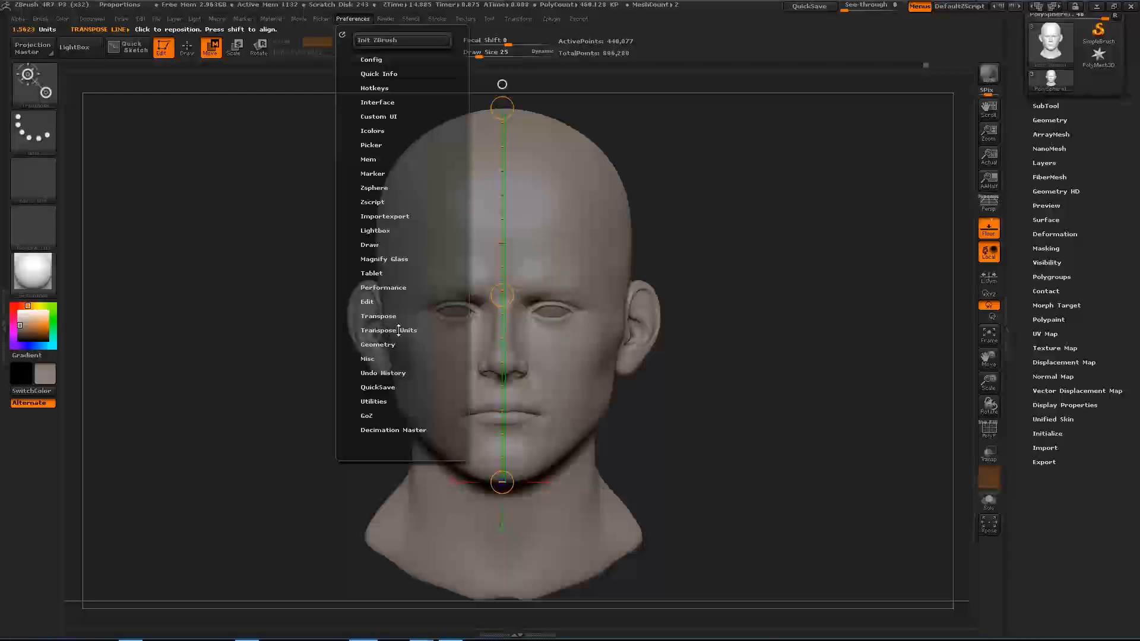
click(398, 330)
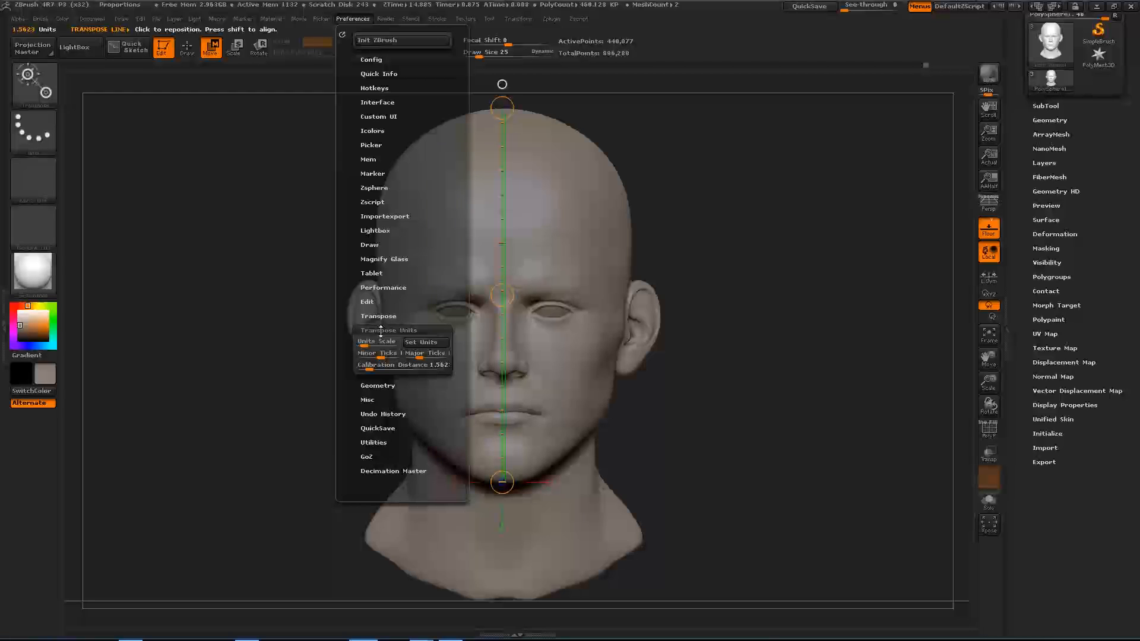
click(361, 365)
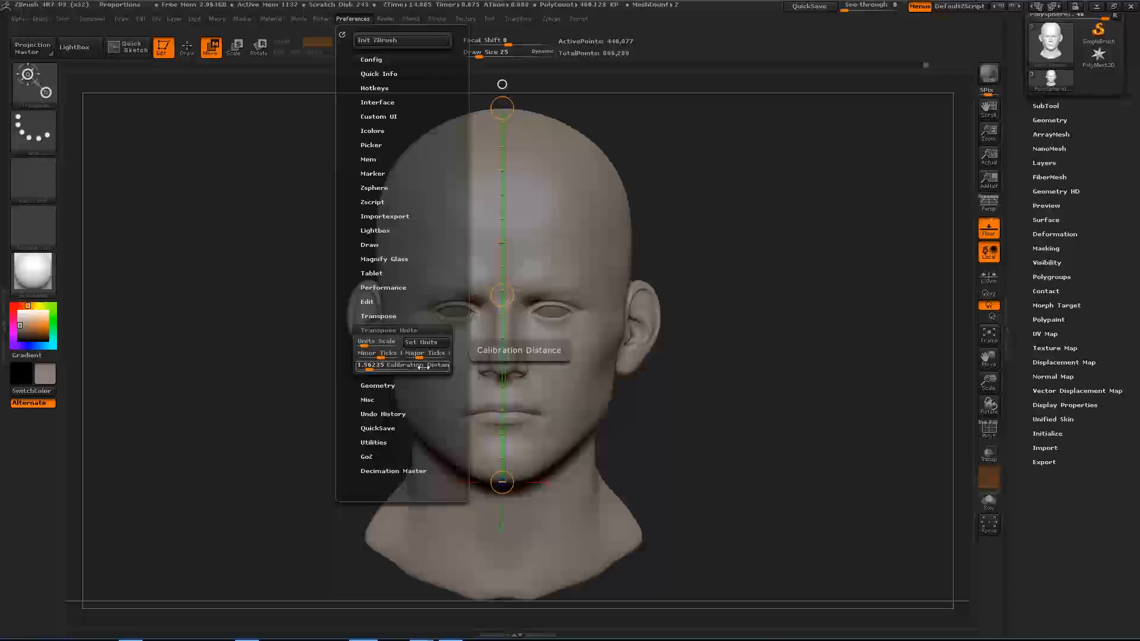
click(369, 368)
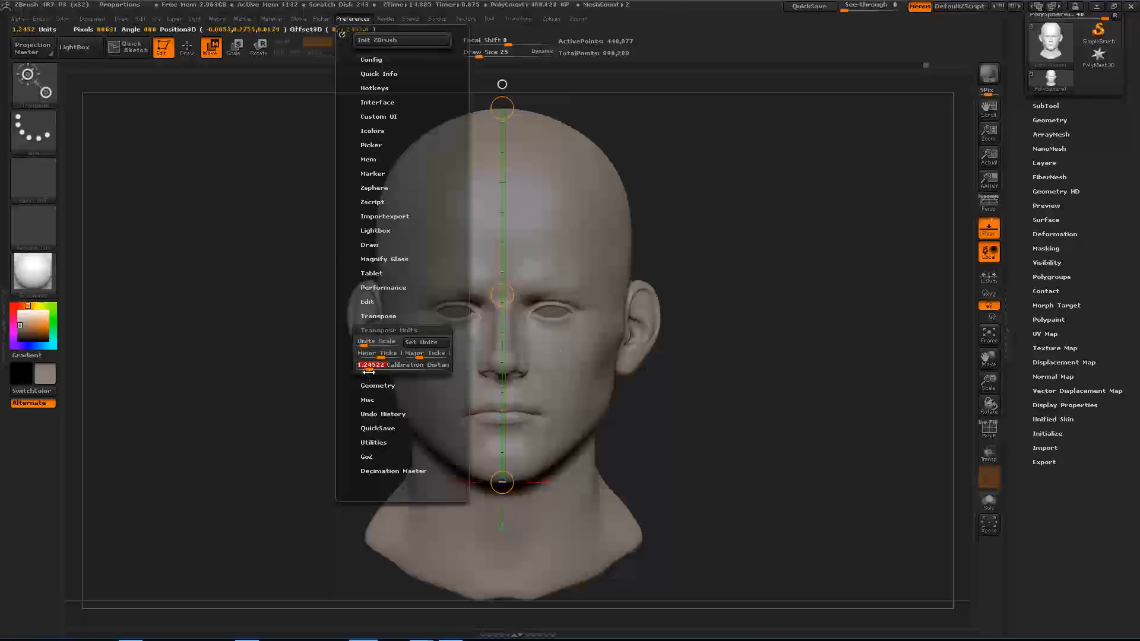
text(1)
key(Return)
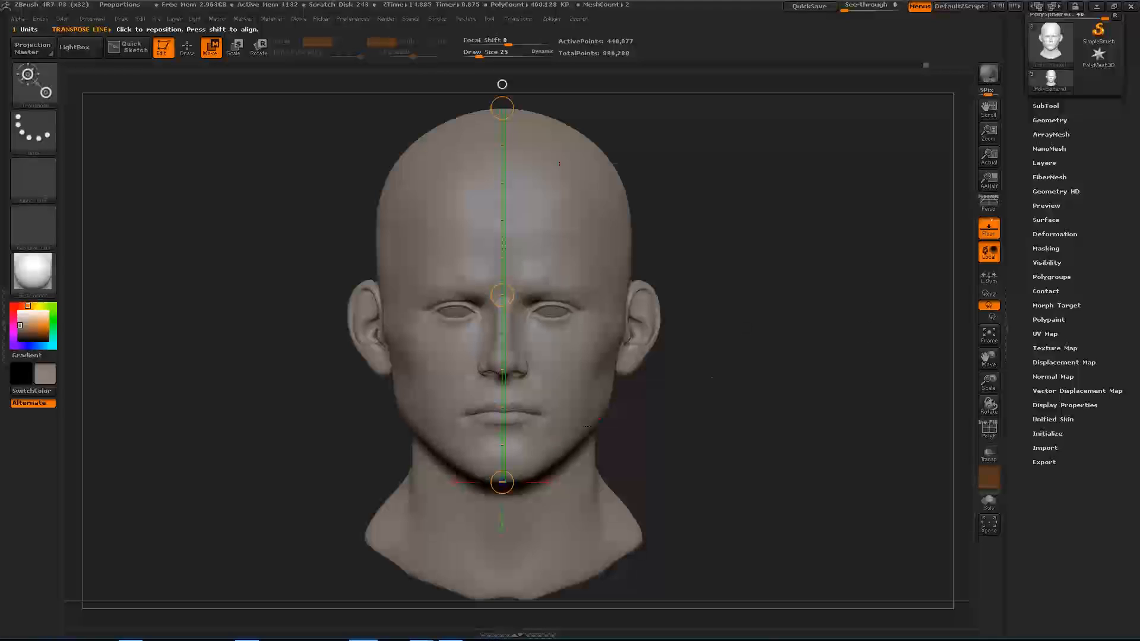
Step: Measure the crown-to-eye-line distance, and compare the eye width with the spacing across the face at eye level
drag(511, 481, 514, 481)
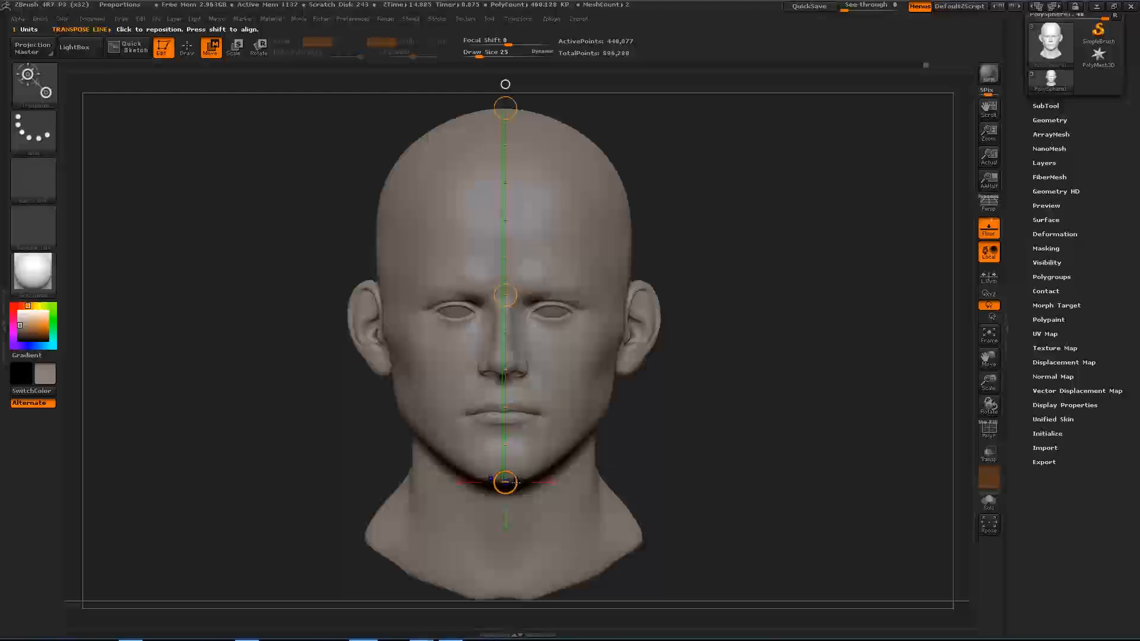
drag(511, 482, 546, 307)
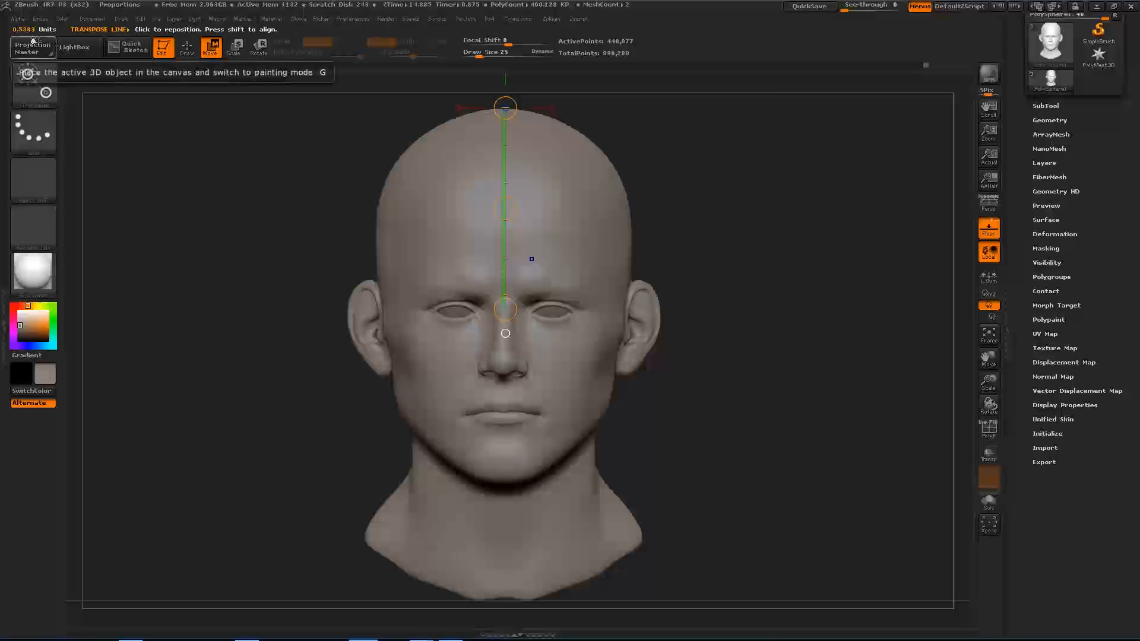
drag(509, 305, 554, 302)
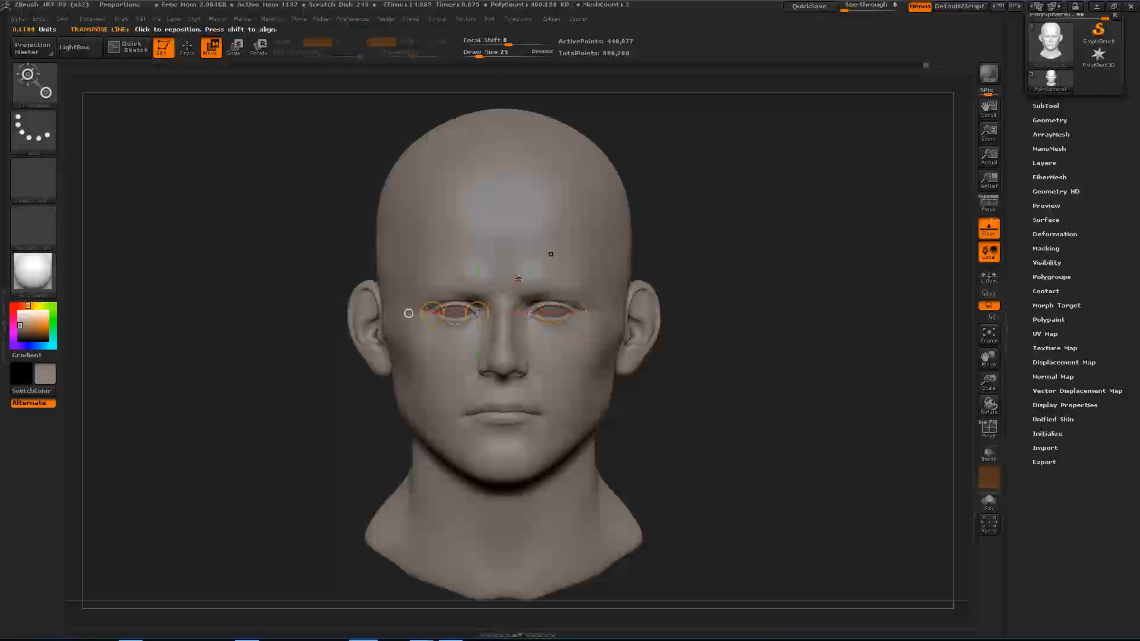
drag(599, 313, 550, 314)
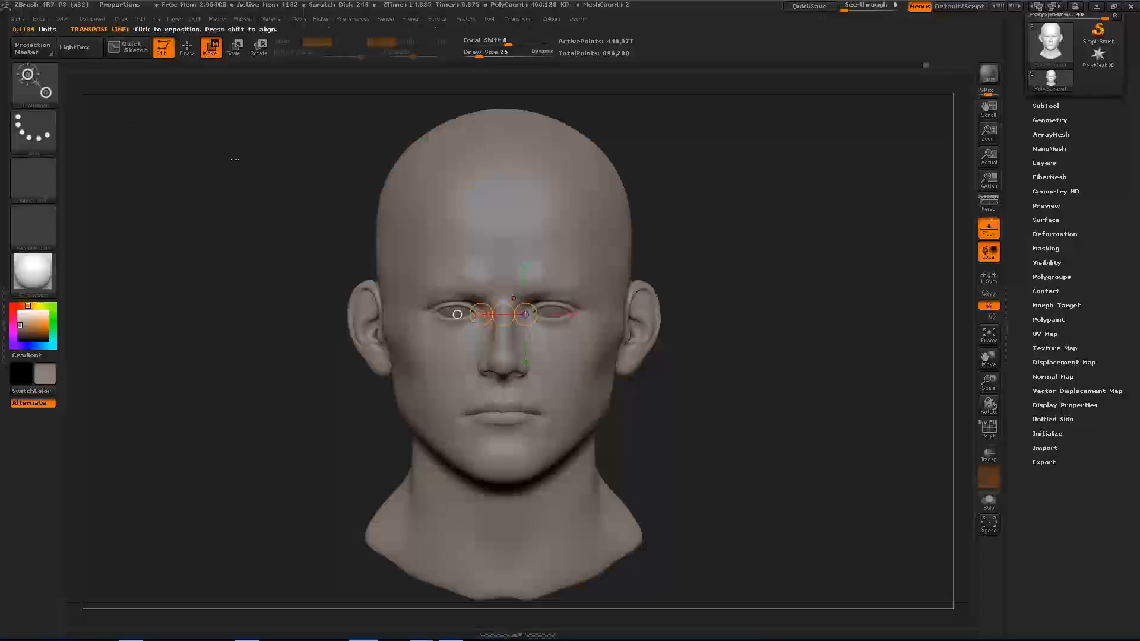
shift+drag(580, 284, 656, 284)
shift+drag(533, 315, 406, 304)
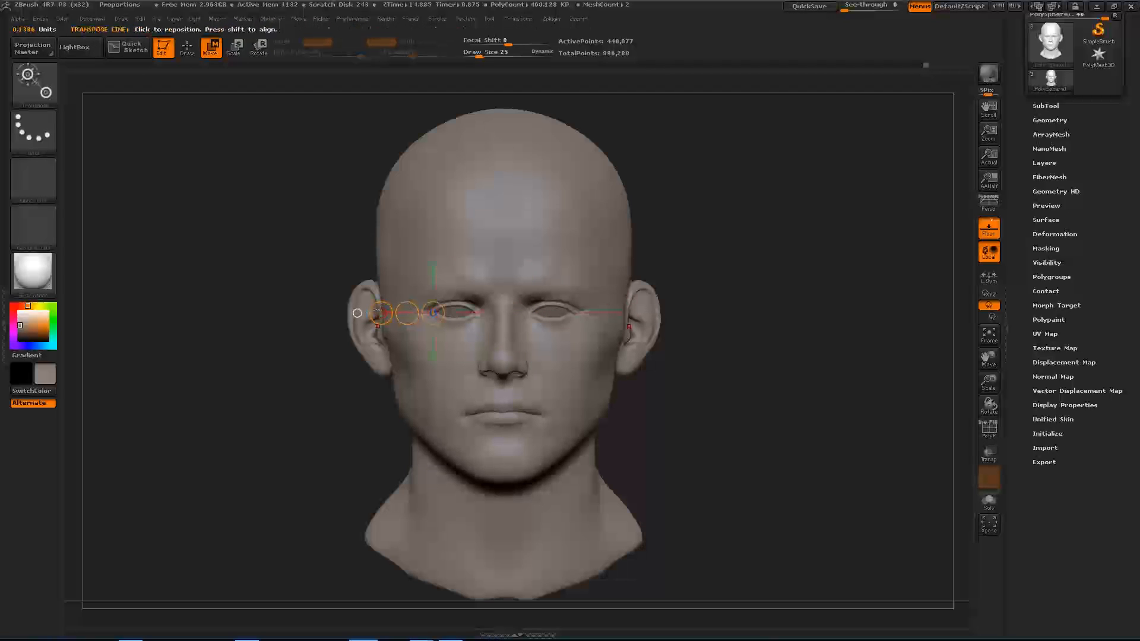
drag(629, 345, 773, 347)
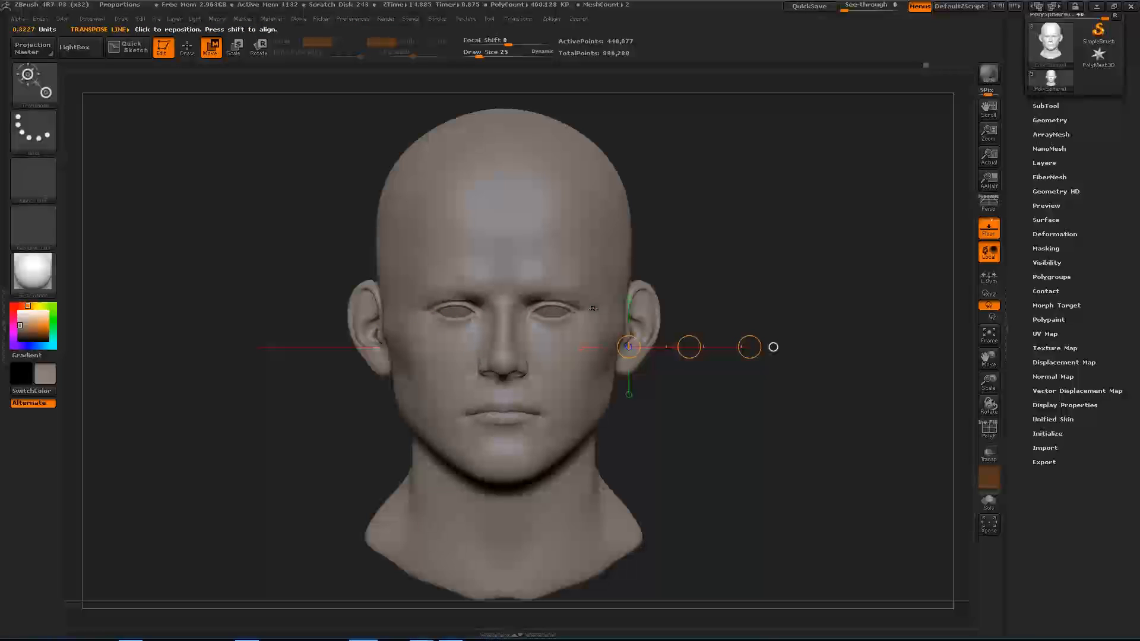
Step: Measure the head's height from crown to chin with a vertical transpose line, with perspective off
key(p)
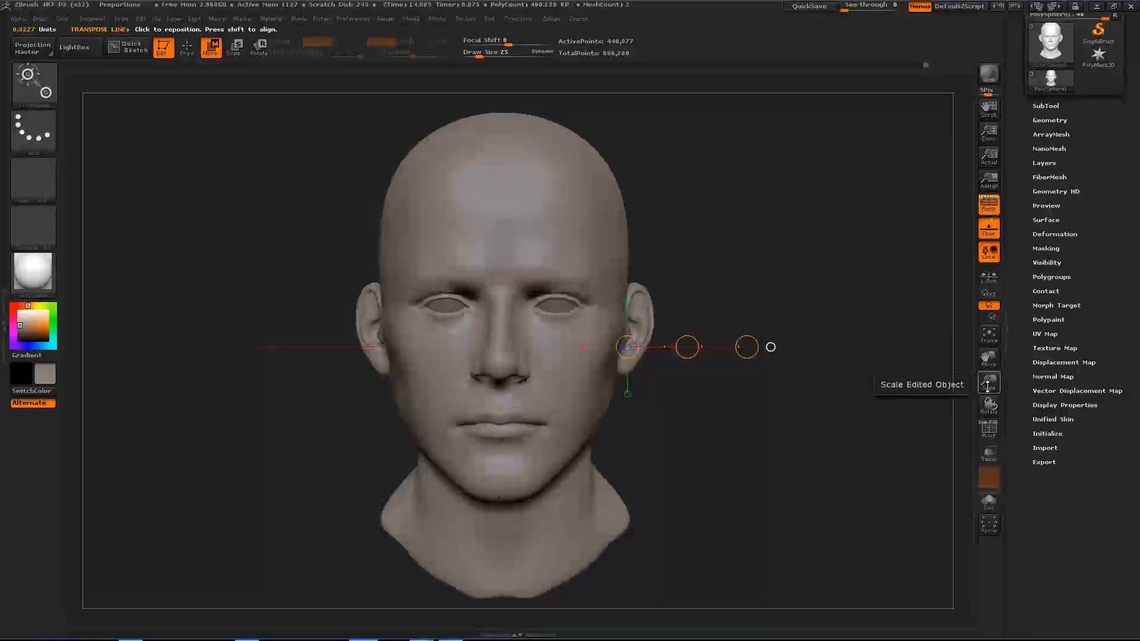
drag(984, 369, 986, 357)
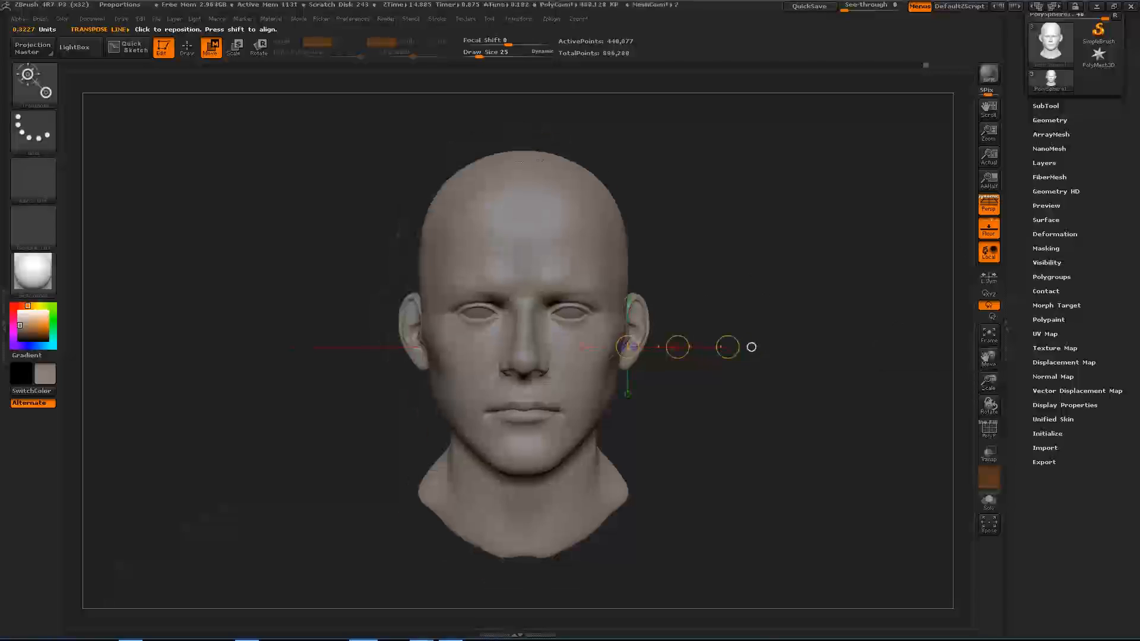
key(p)
mouse_move(524, 144)
shift+mouse_down()
mouse_move(524, 459)
mouse_move(541, 463)
shift+mouse_up()
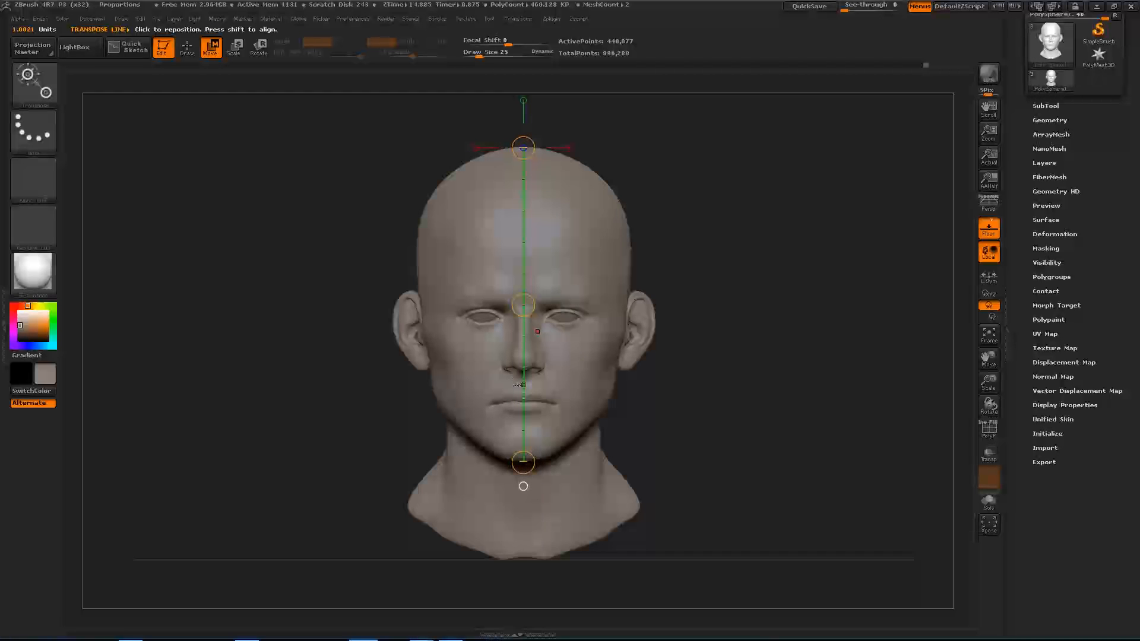
drag(524, 385, 525, 385)
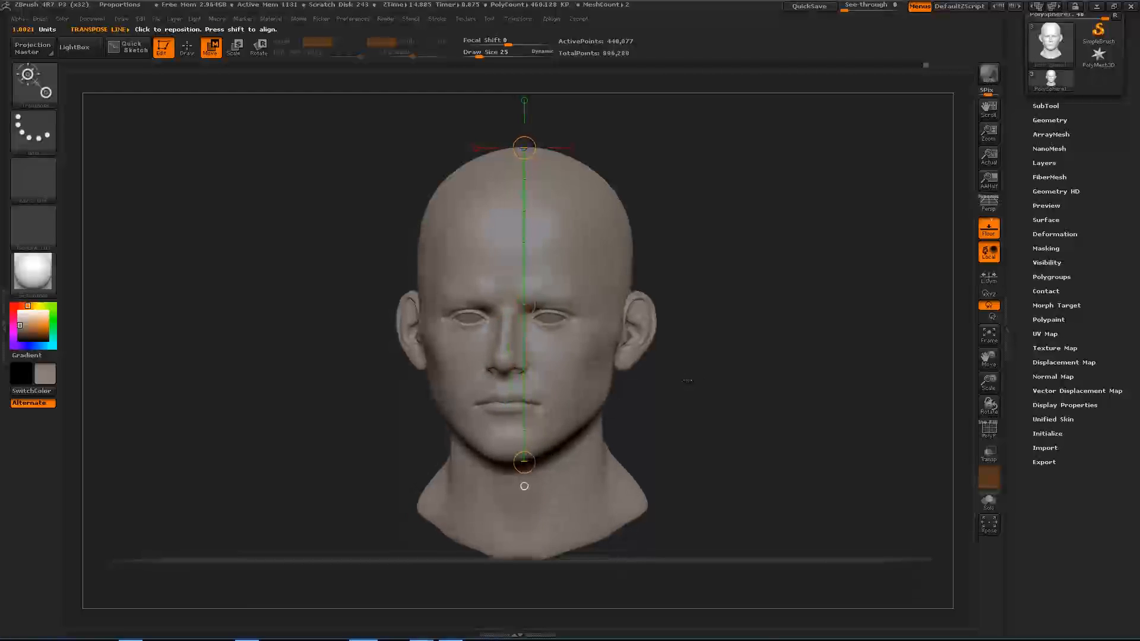
Step: Measure the head's width from the front and its forehead-to-back depth in profile, and return to the perspective front view in Draw mode
drag(631, 238, 394, 239)
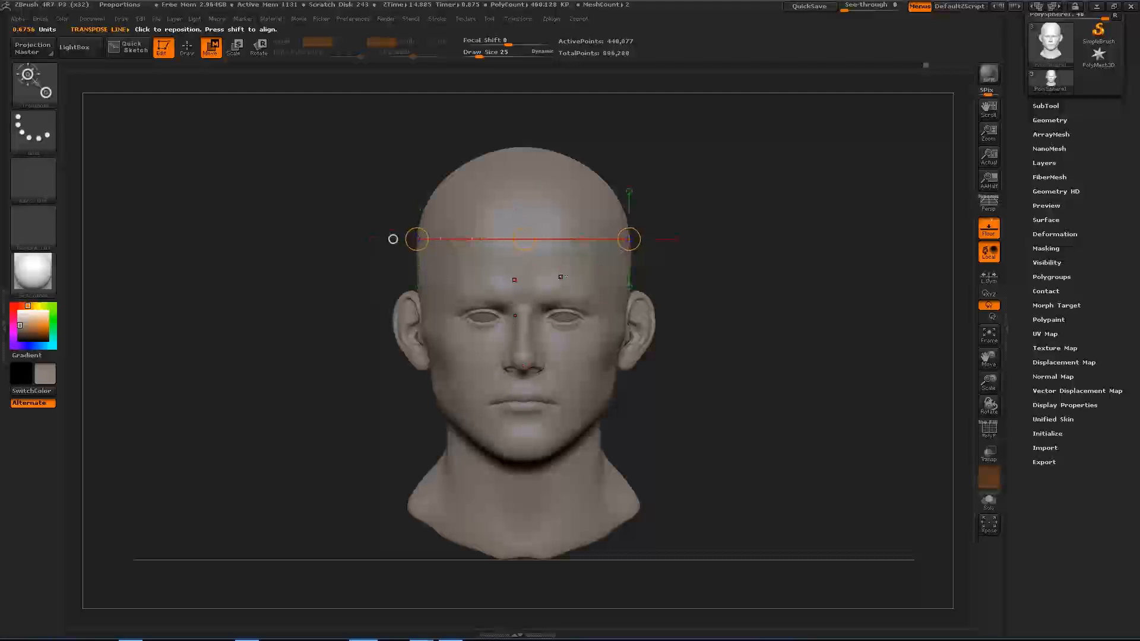
drag(393, 239, 471, 255)
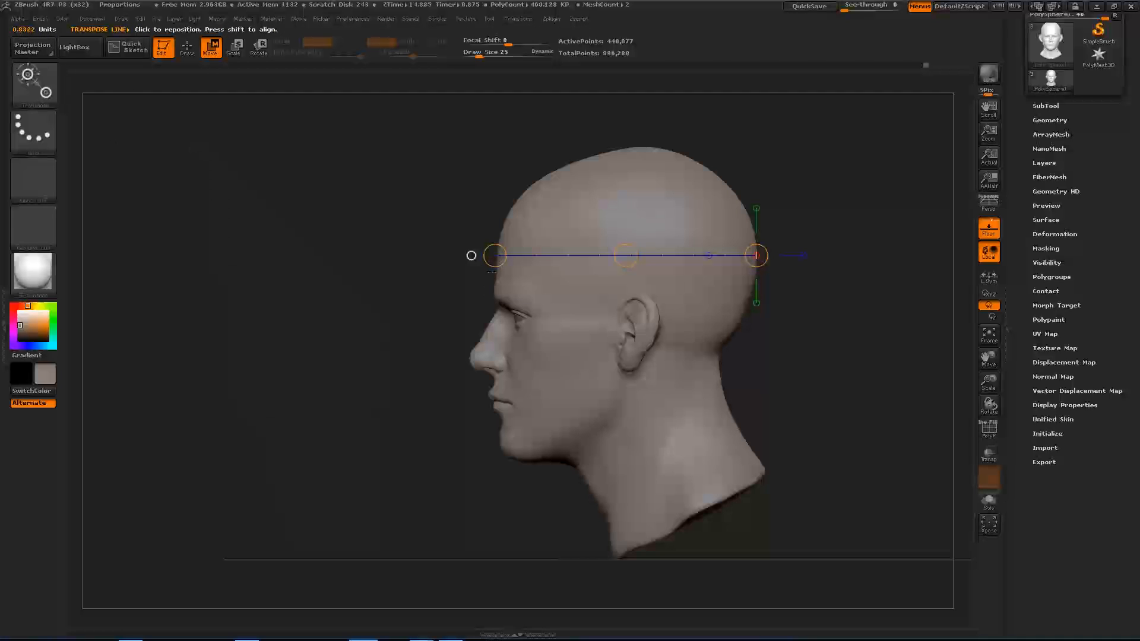
drag(471, 255, 438, 256)
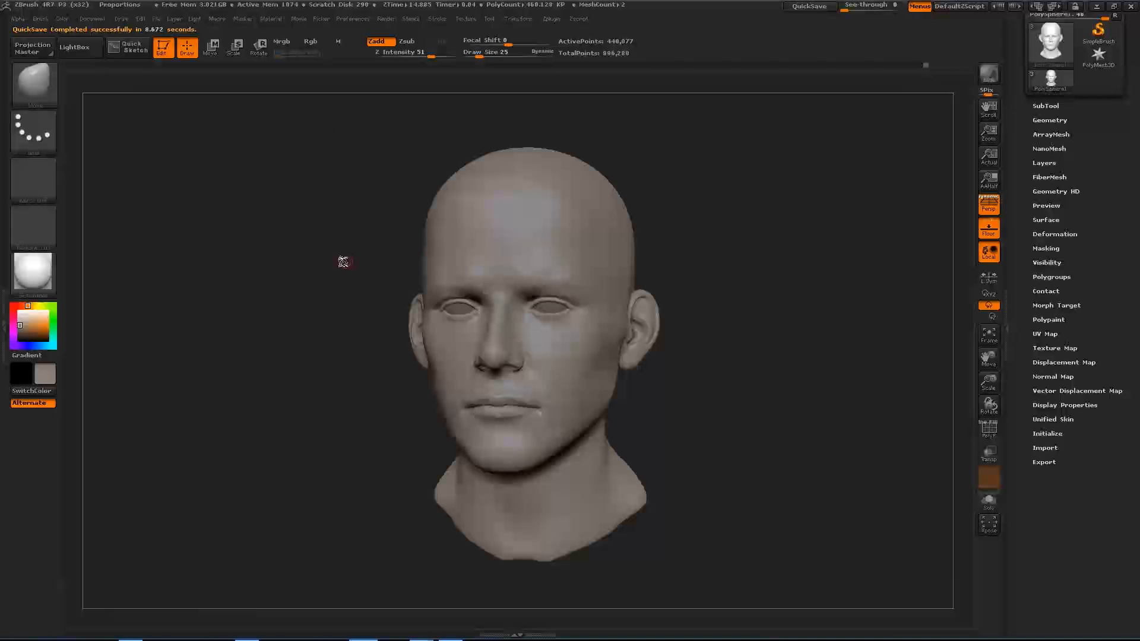
shift+drag(348, 256, 366, 261)
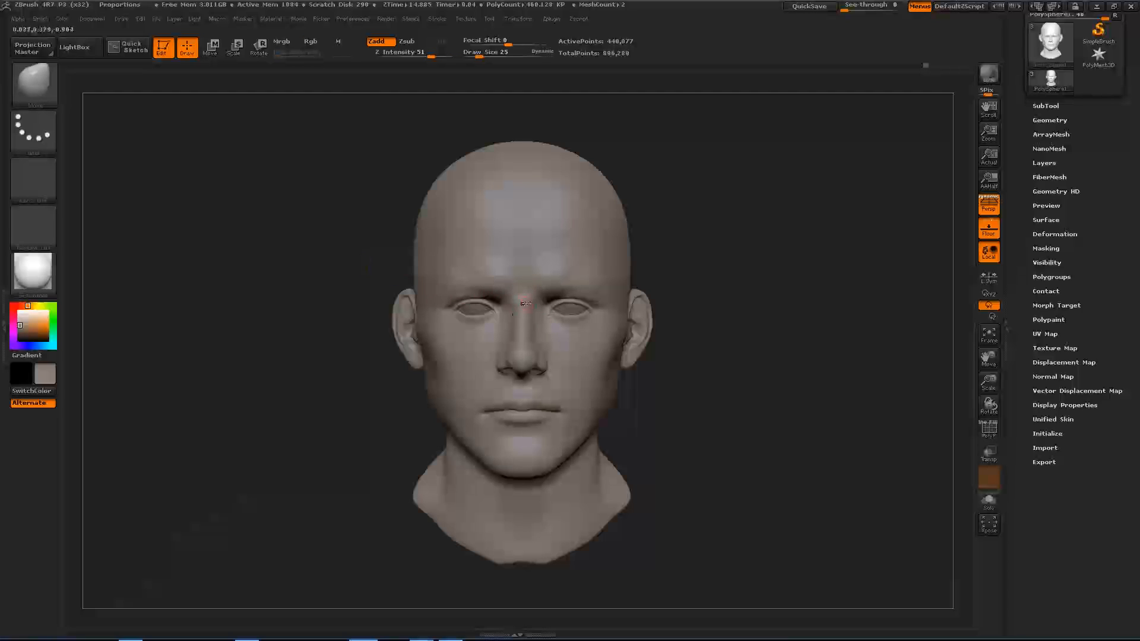